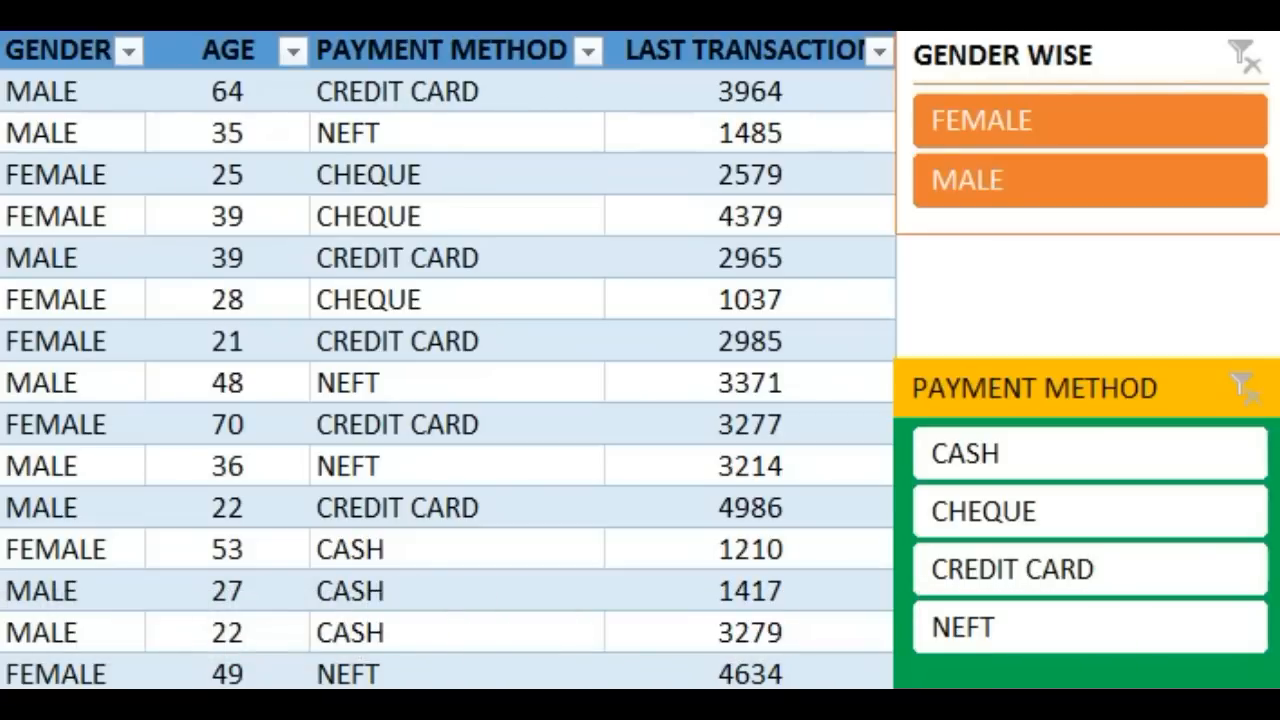
Step: Filter the table with the GENDER WISE slicer by FEMALE and by MALE, and clear the gender filter
left_click(1120, 57)
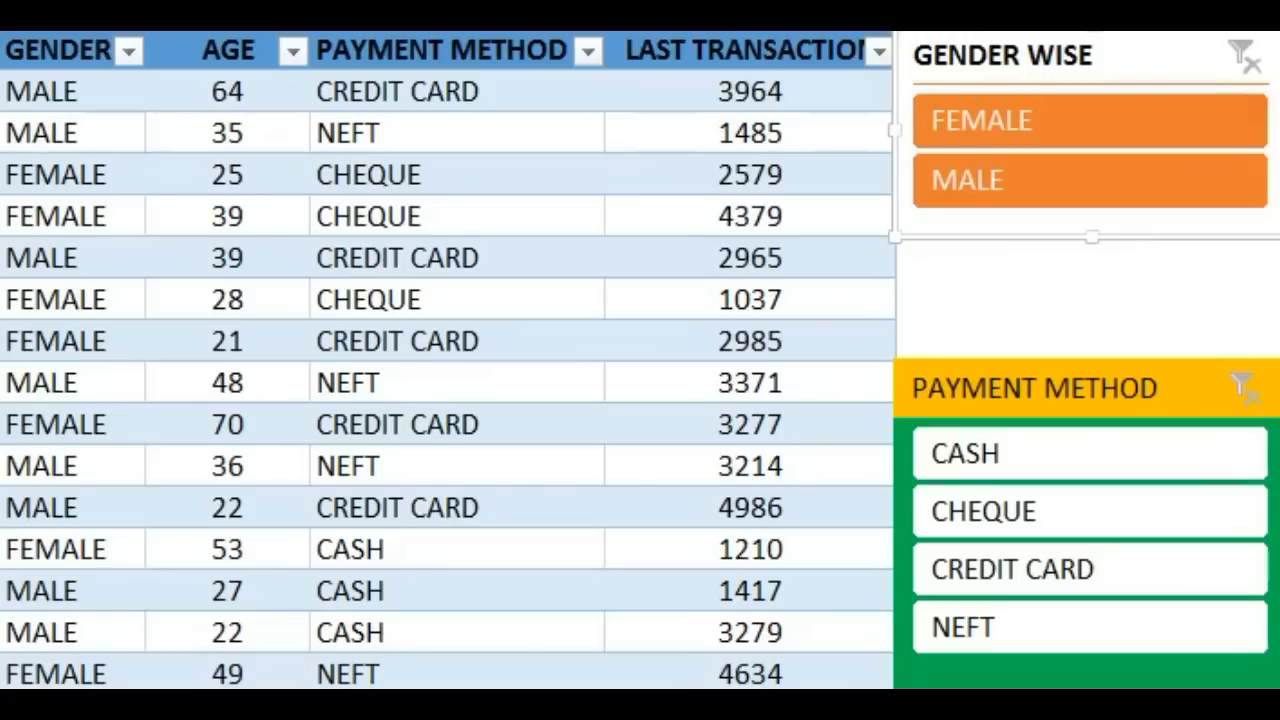
key("Tab")
key("space")
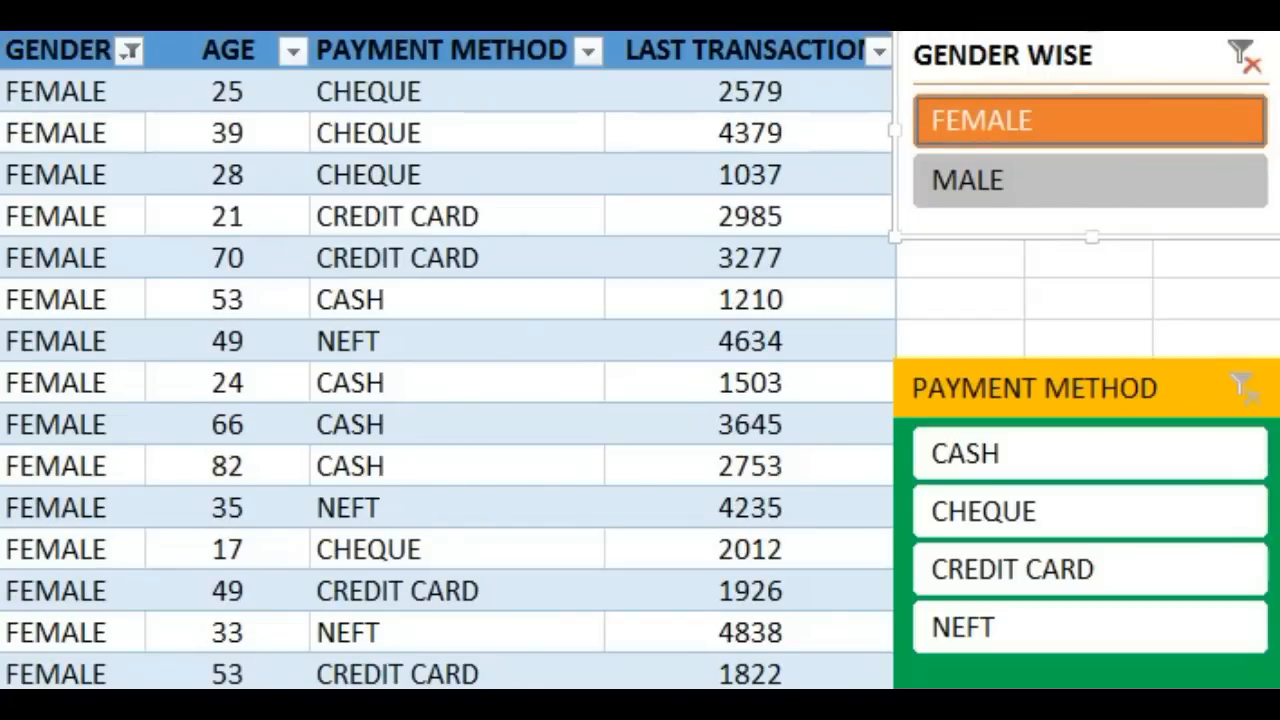
key("Down")
key("space")
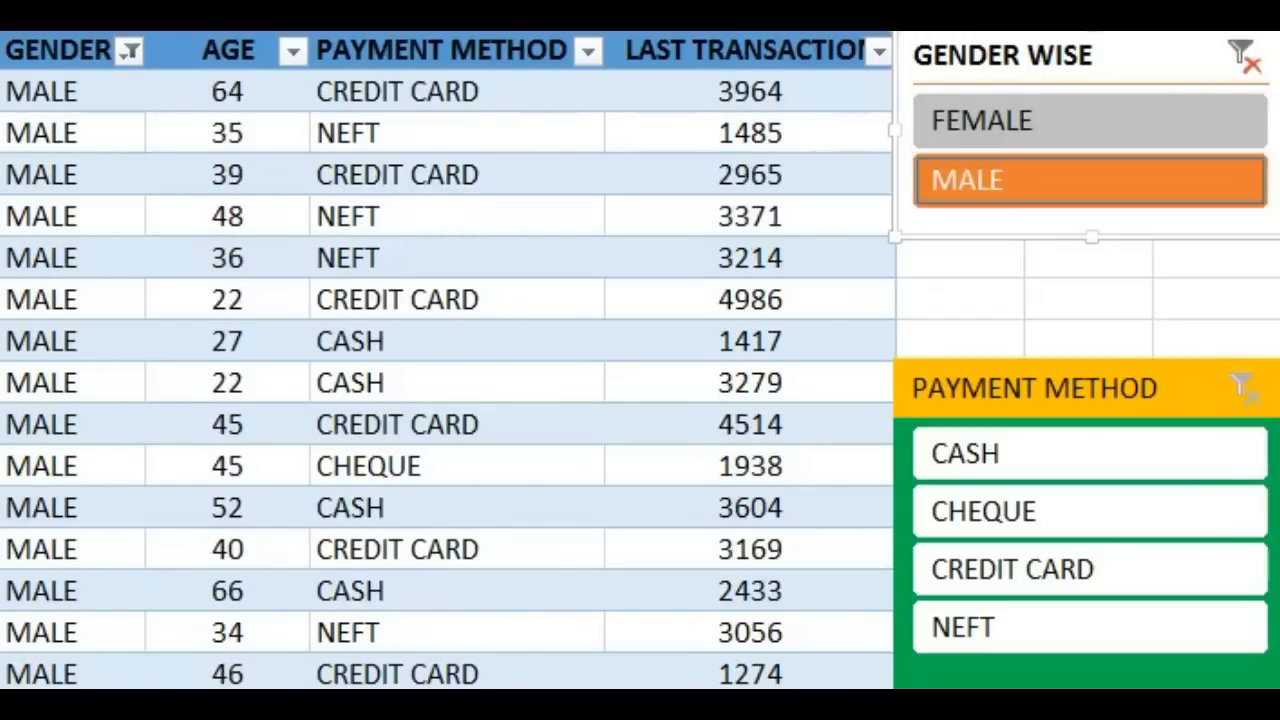
key("alt+c")
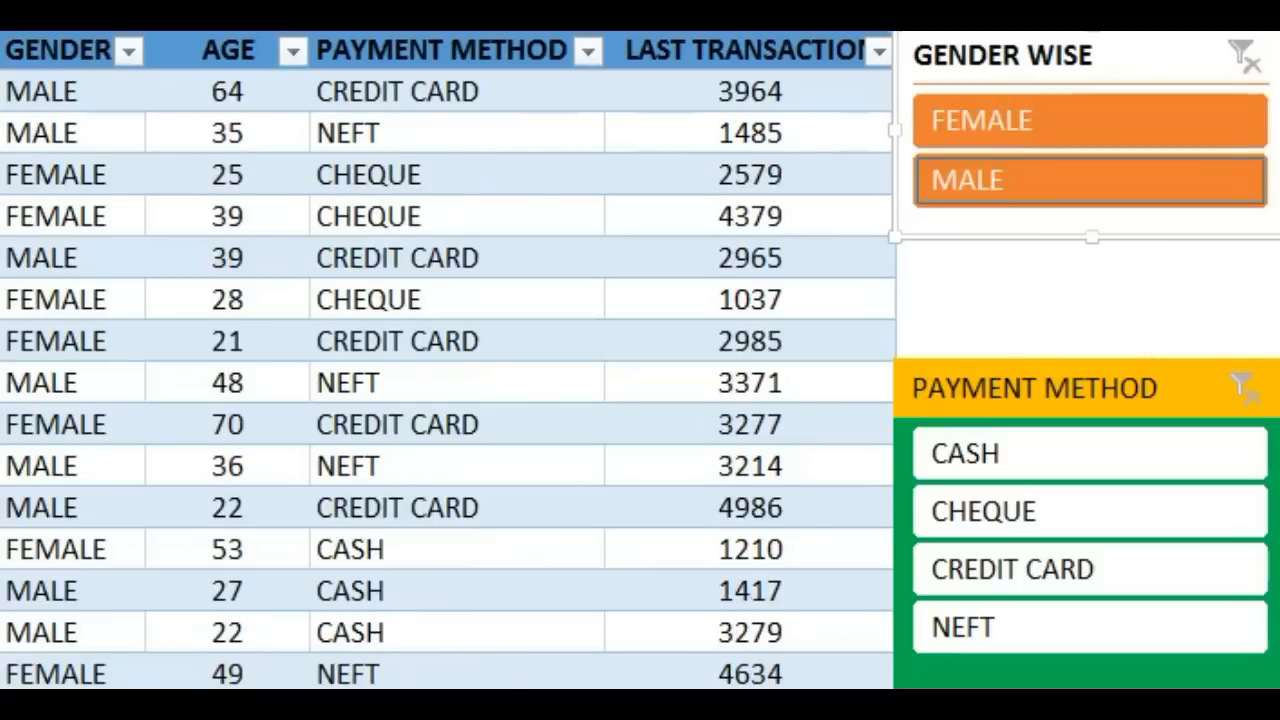
Step: Filter the table with the payment method slicer by NEFT, CREDIT CARD, CHEQUE and CASH in turn, and clear that filter
left_click(1034, 388)
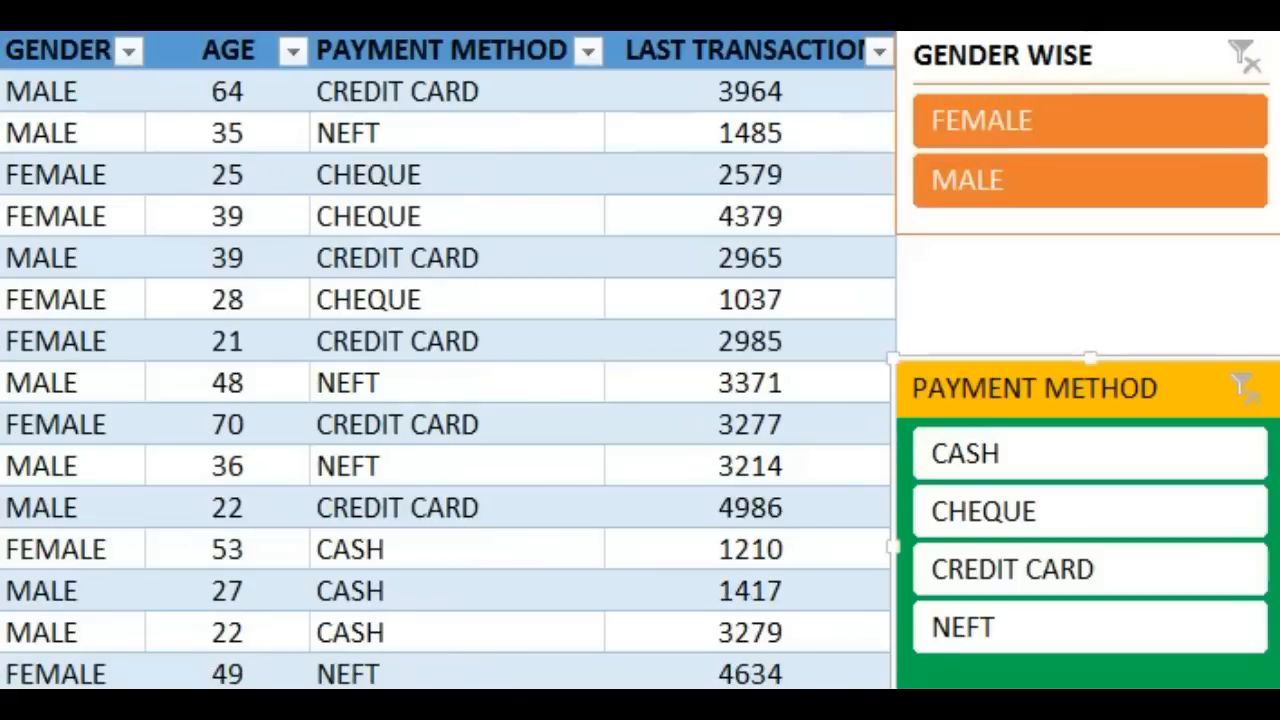
left_click(1090, 627)
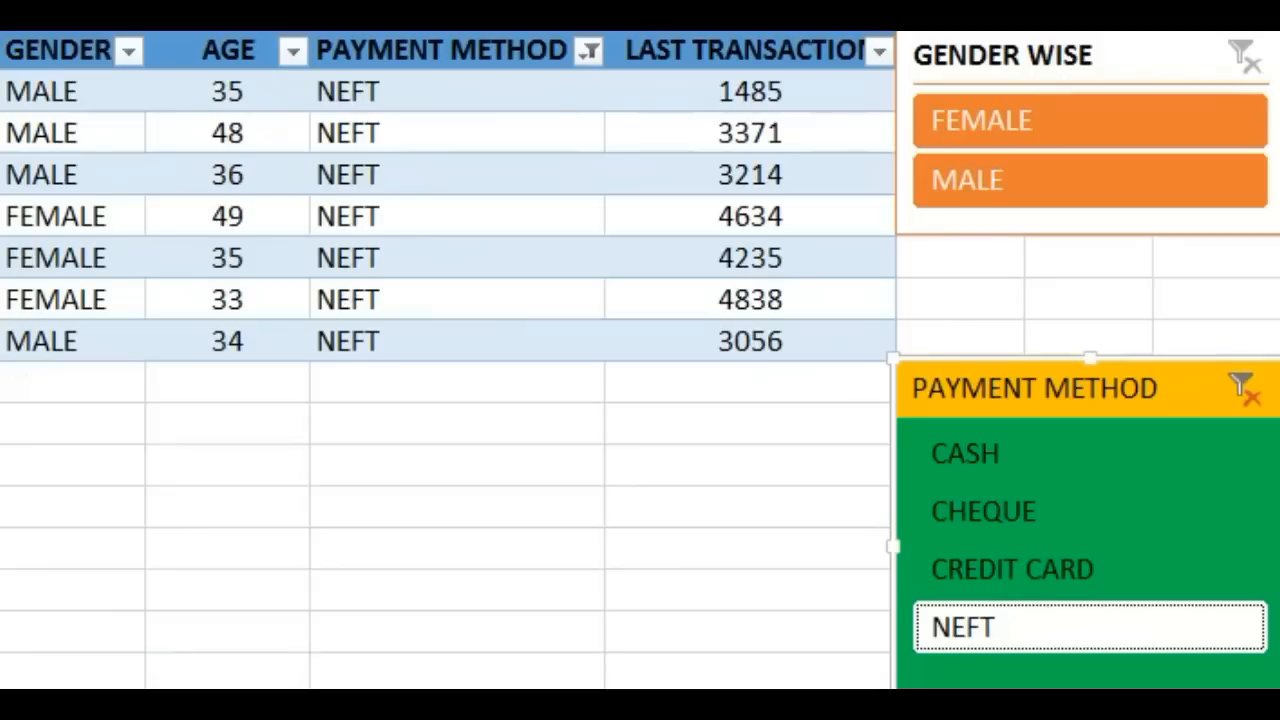
left_click(1034, 56)
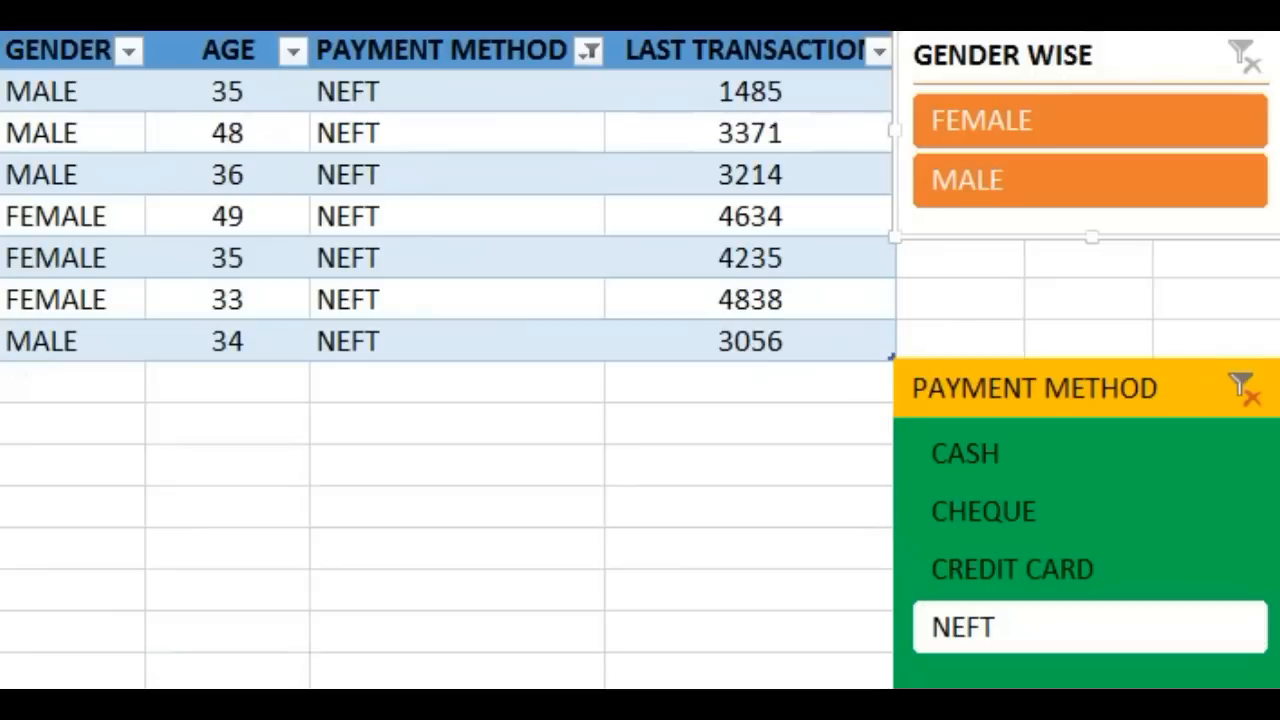
left_click(1050, 388)
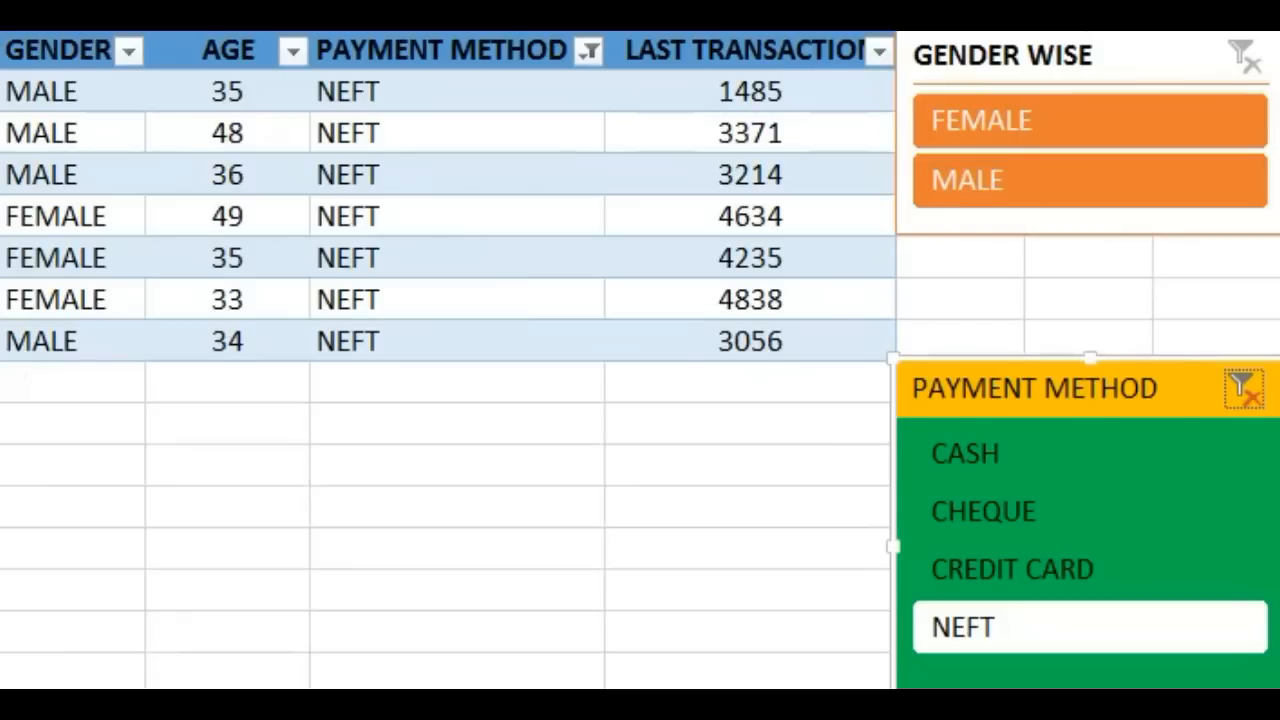
left_click(1012, 569)
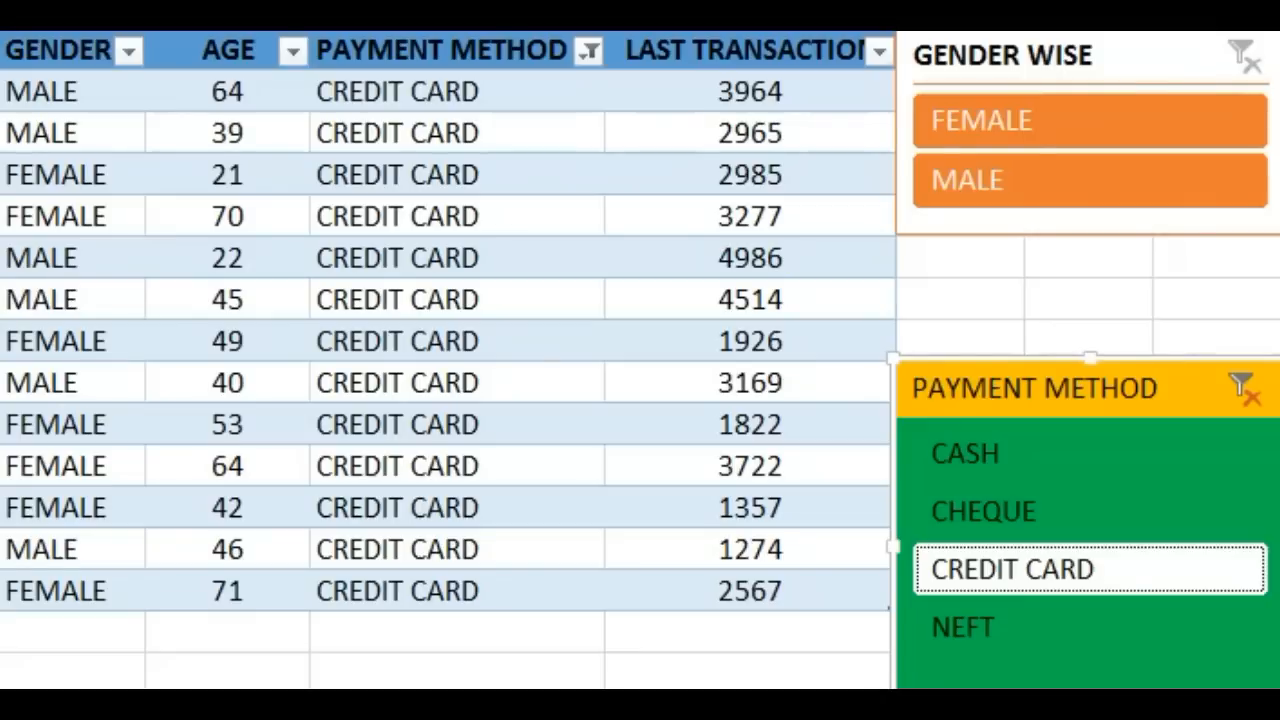
left_click(1012, 511)
left_click(1012, 453)
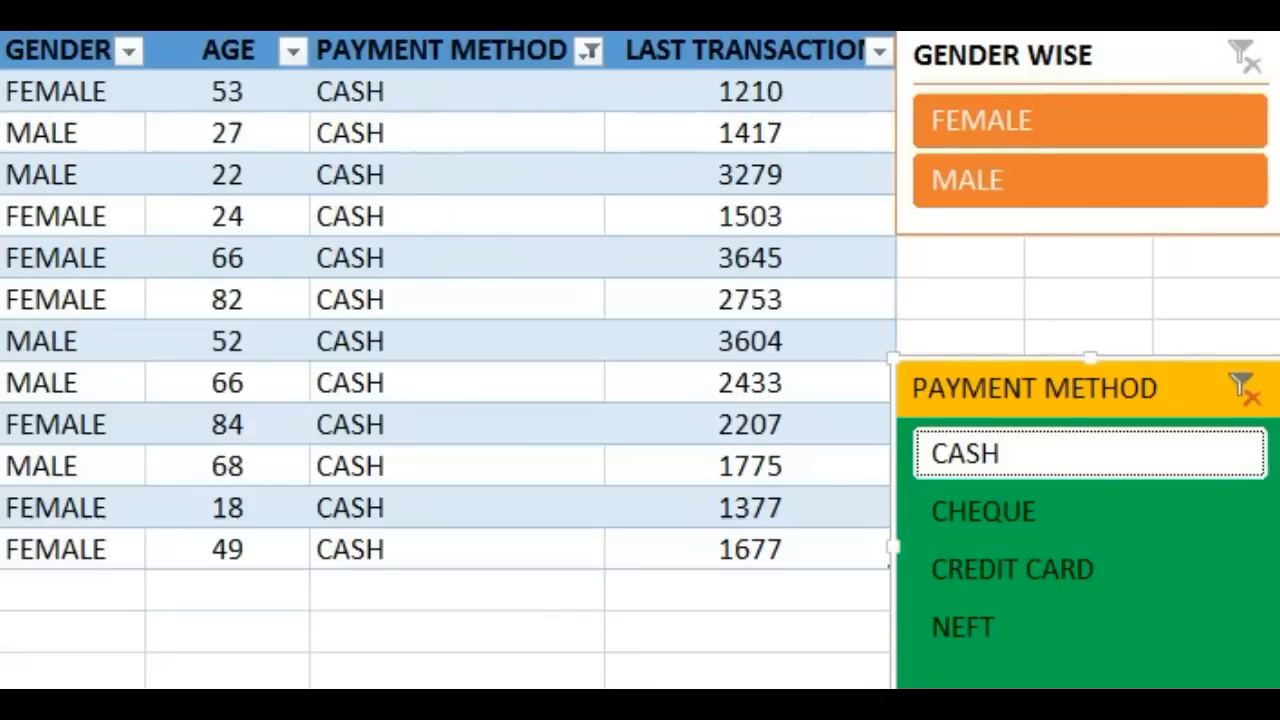
left_click(1244, 389)
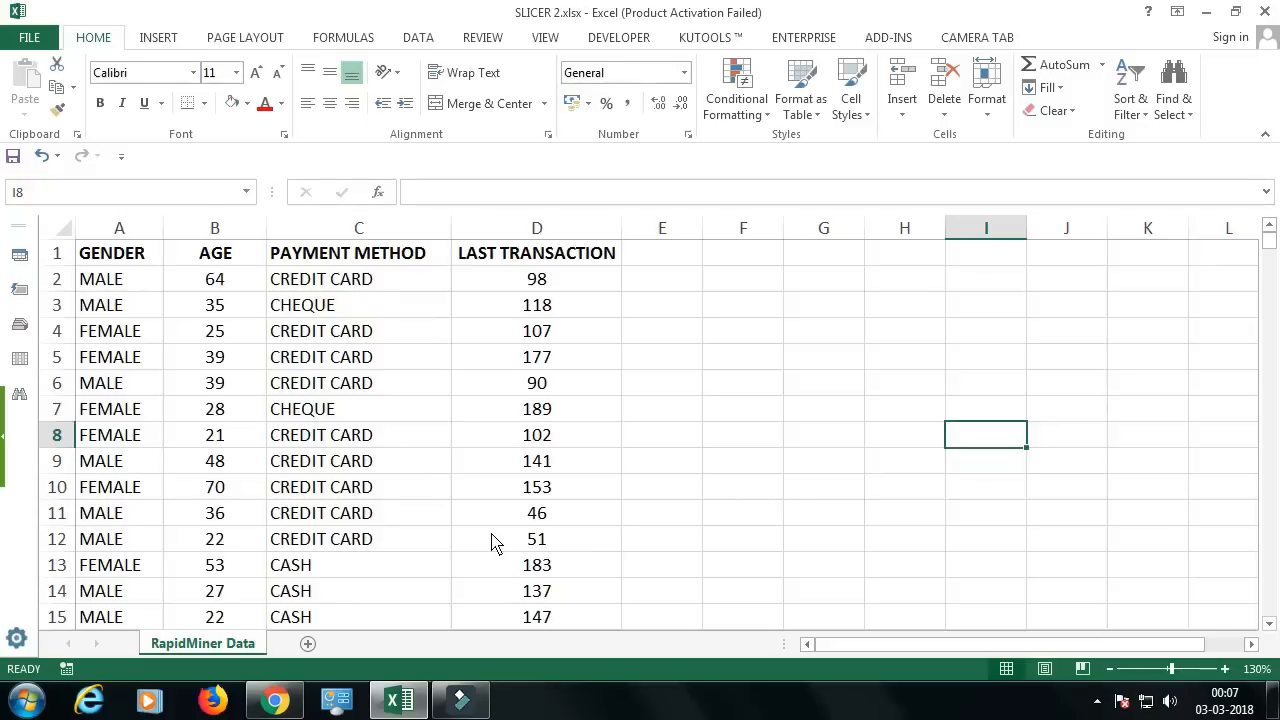
Step: Convert the full data range A1:D997 into a table, using its first row as headers
mouse_move(130, 252)
left_mouse_down()
mouse_move(191, 320)
mouse_move(486, 480)
mouse_move(494, 540)
left_mouse_up()
scroll(265, 380, "down", 9)
scroll(246, 380, "up", 9)
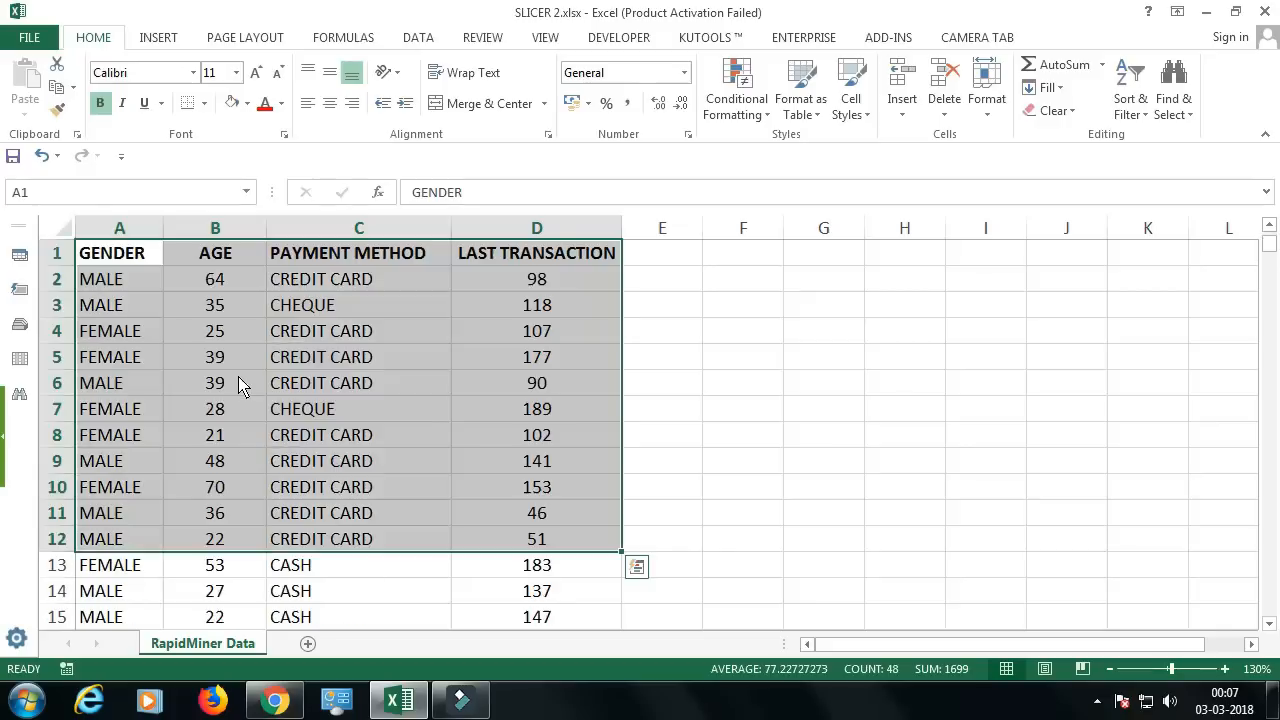
left_click(138, 266)
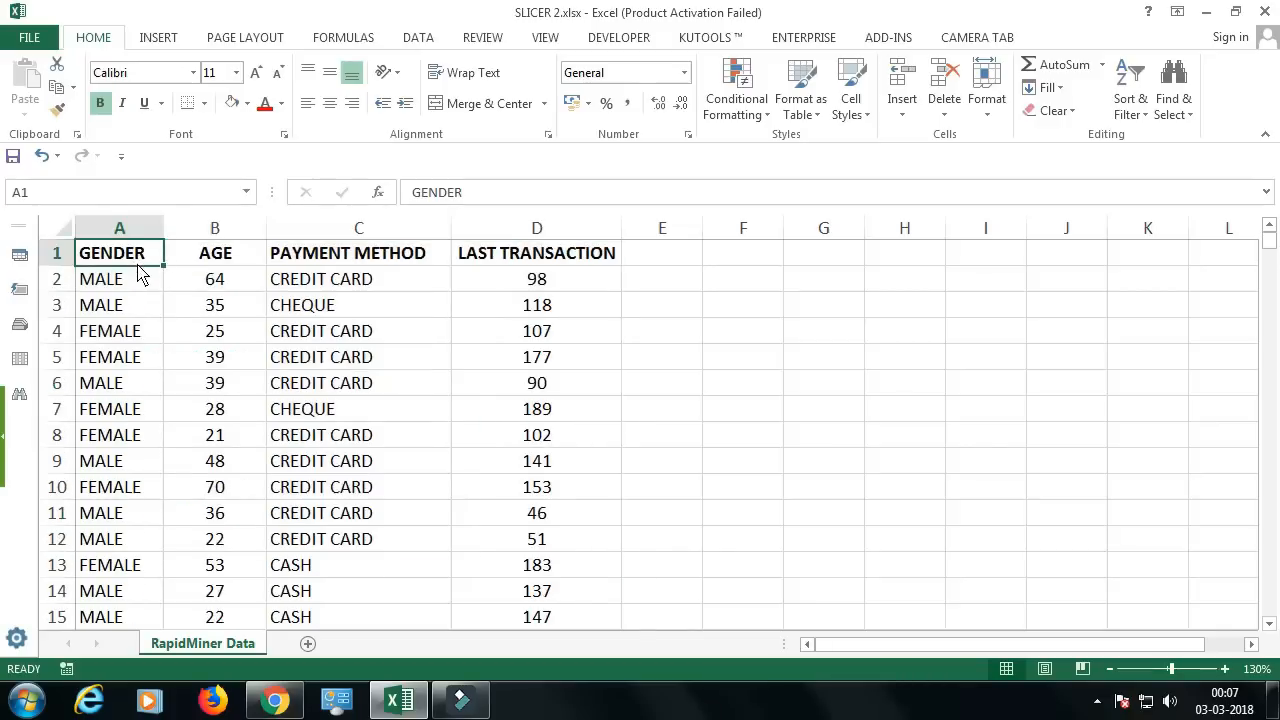
scroll(125, 272, "up", 1)
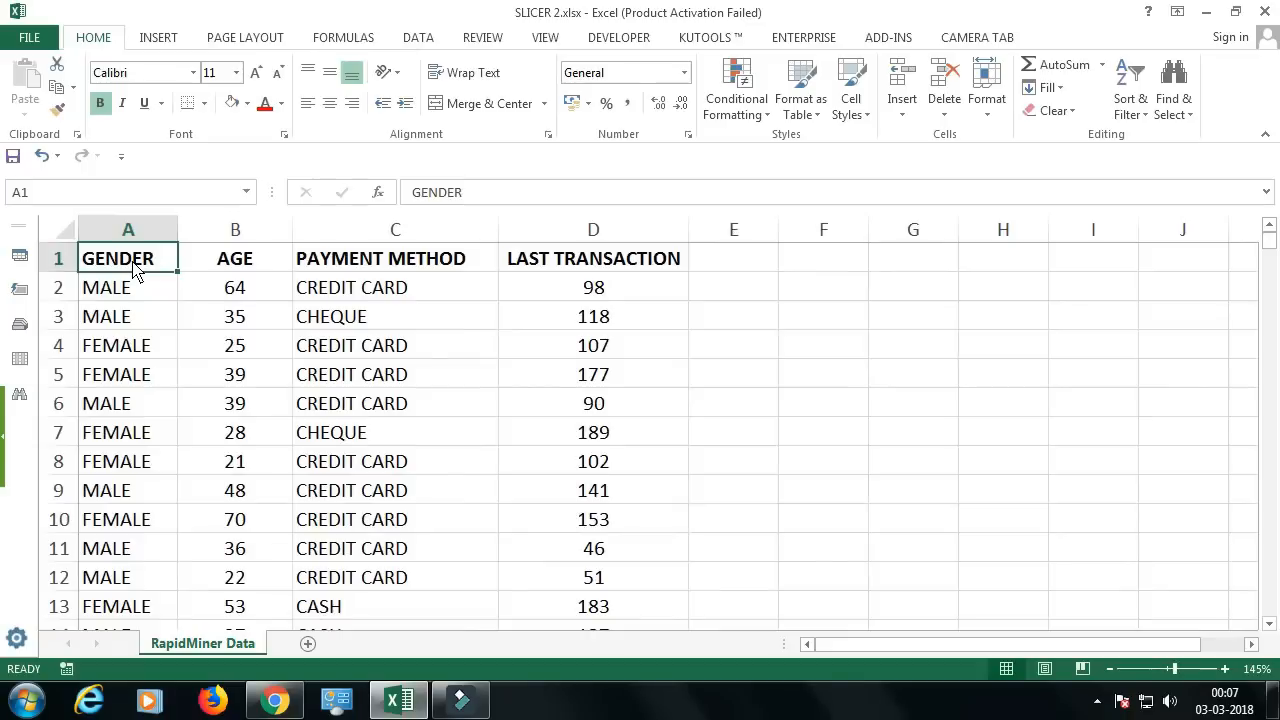
key("ctrl+shift+End")
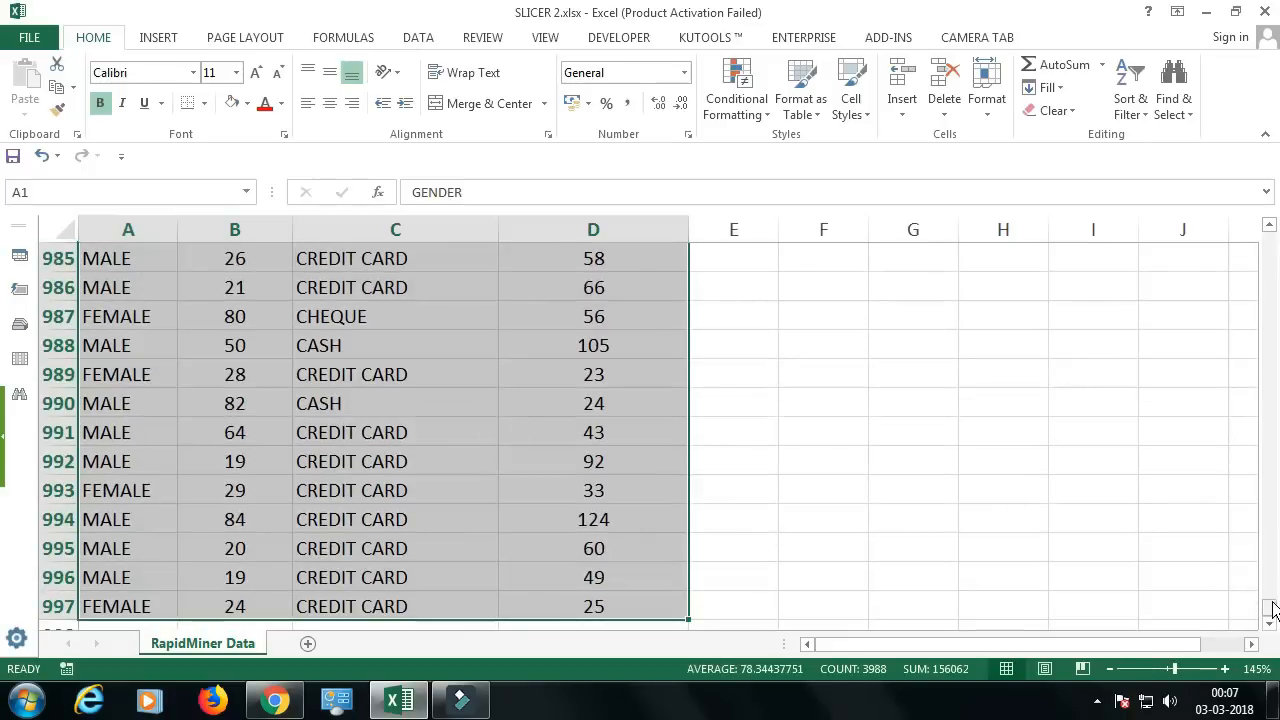
left_click_drag(1269, 606, 1268, 214)
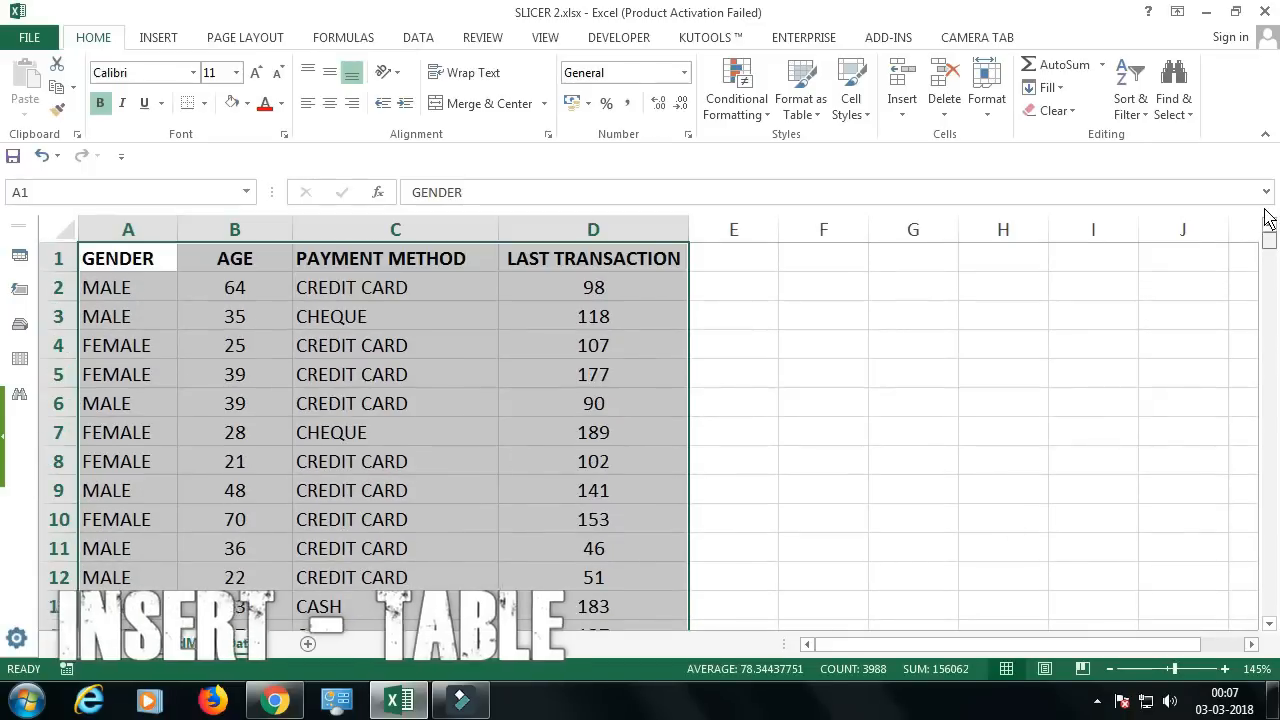
left_click(158, 38)
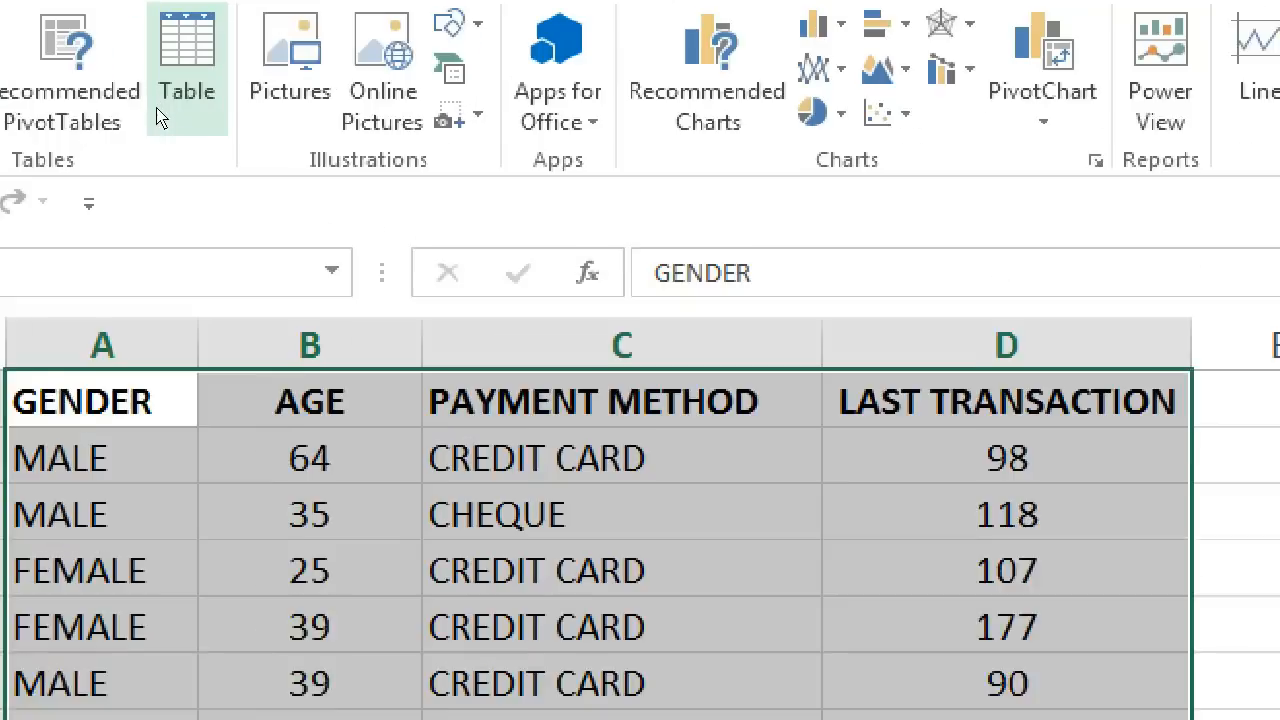
left_click(165, 108)
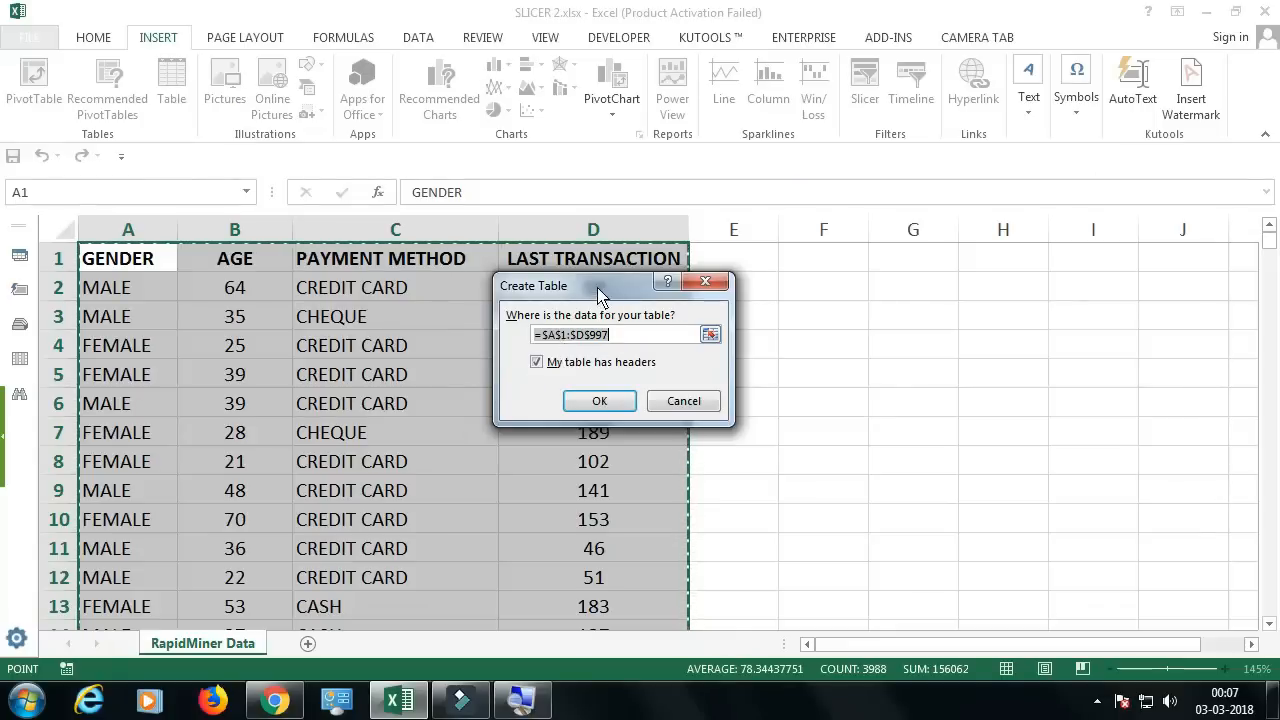
mouse_move(600, 297)
left_mouse_down()
mouse_move(622, 294)
mouse_move(590, 295)
left_mouse_up()
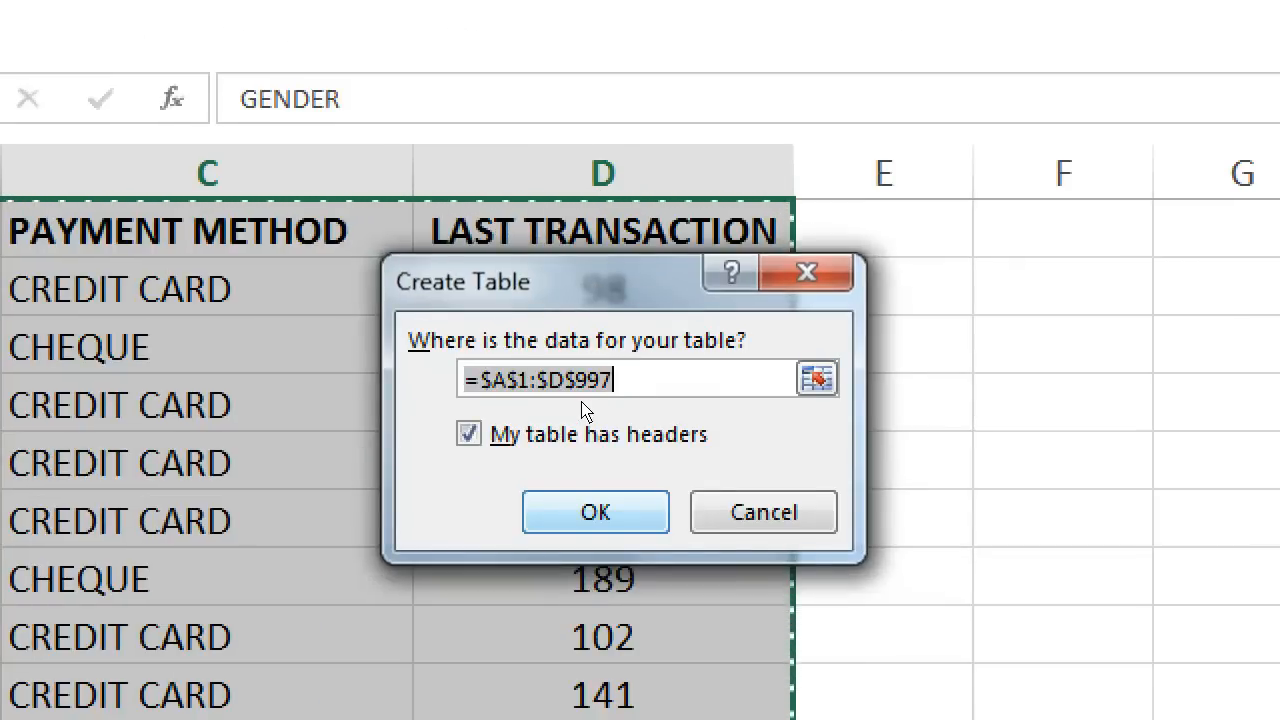
key("Return")
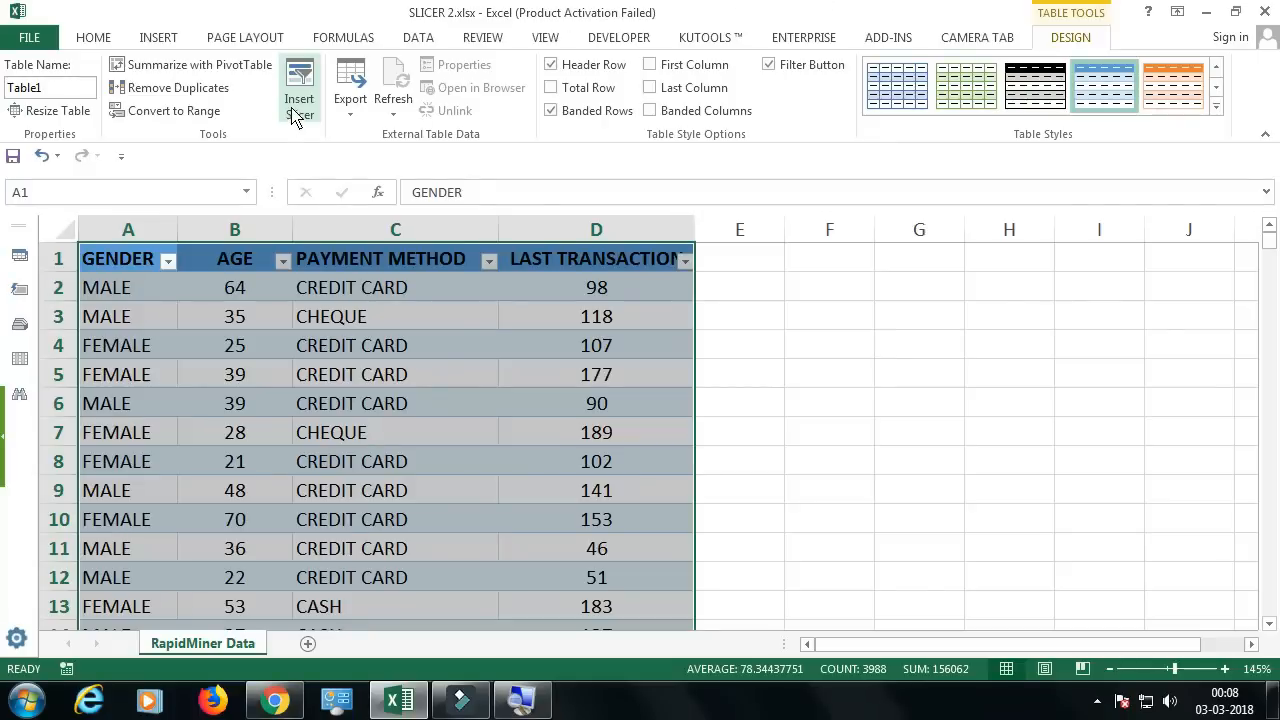
Step: Insert slicers for the GENDER and PAYMENT METHOD fields of the table
left_click(295, 115)
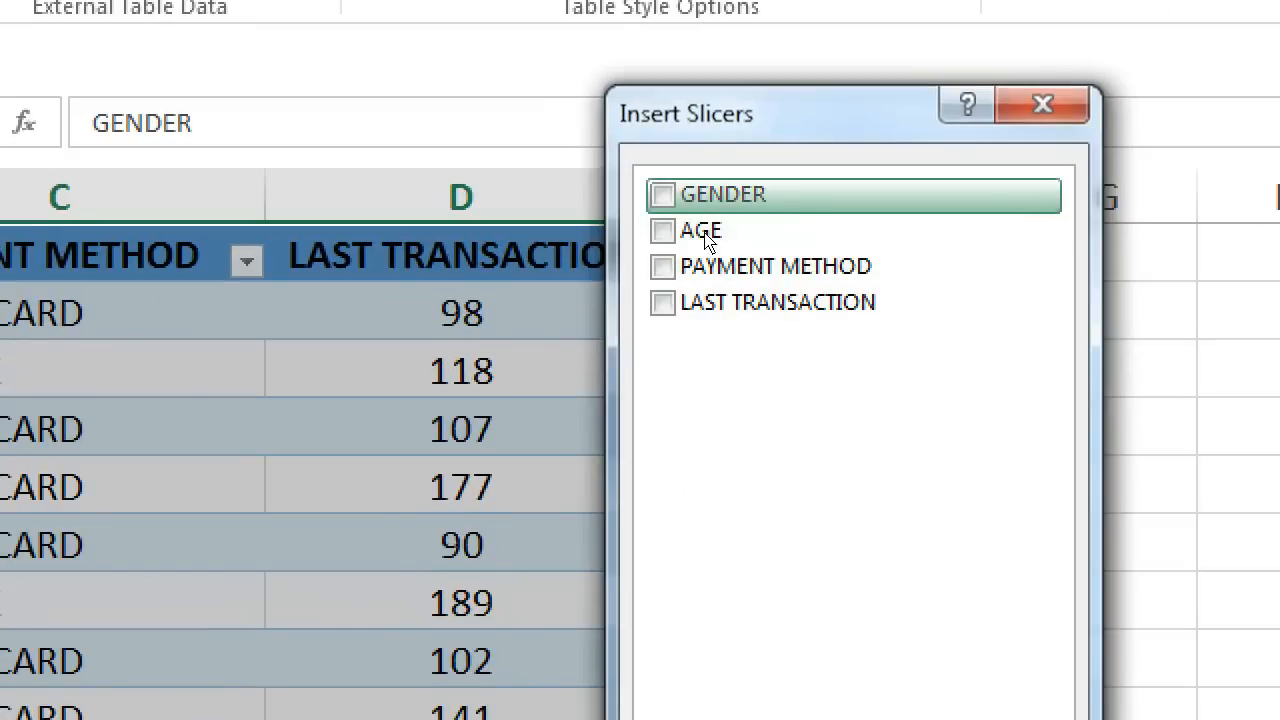
left_click(702, 207)
left_click(705, 268)
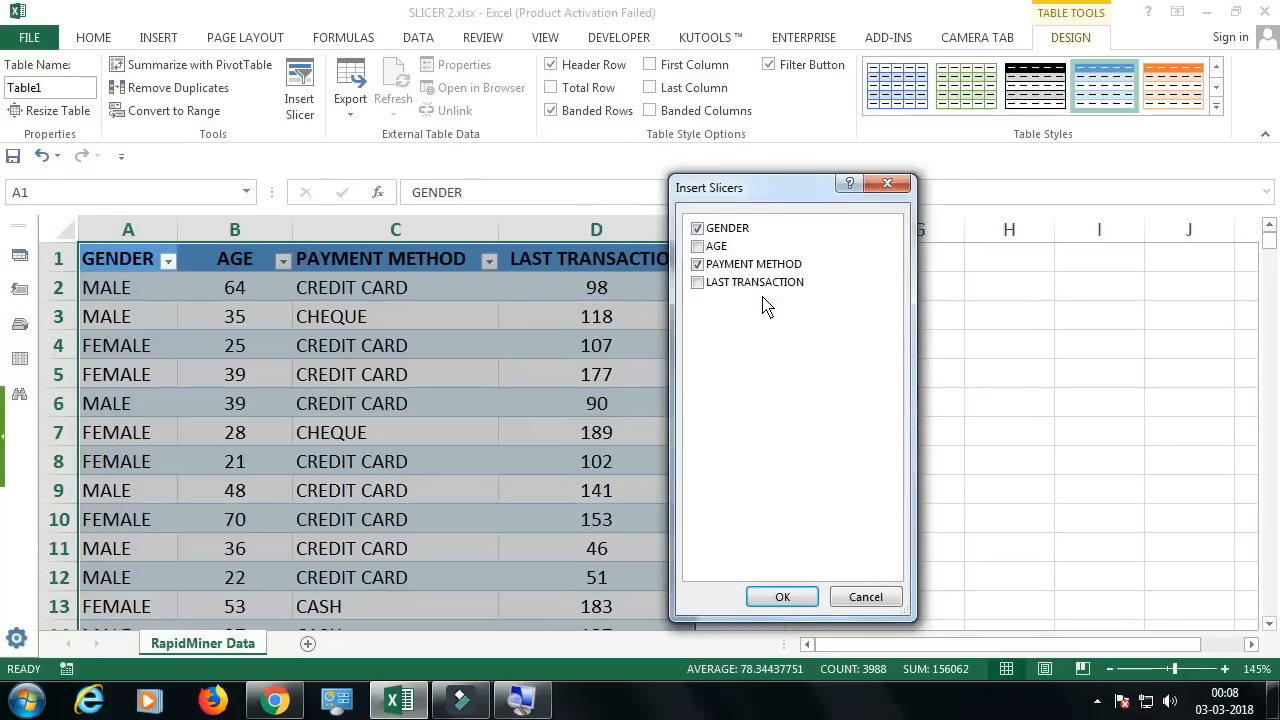
left_click(782, 596)
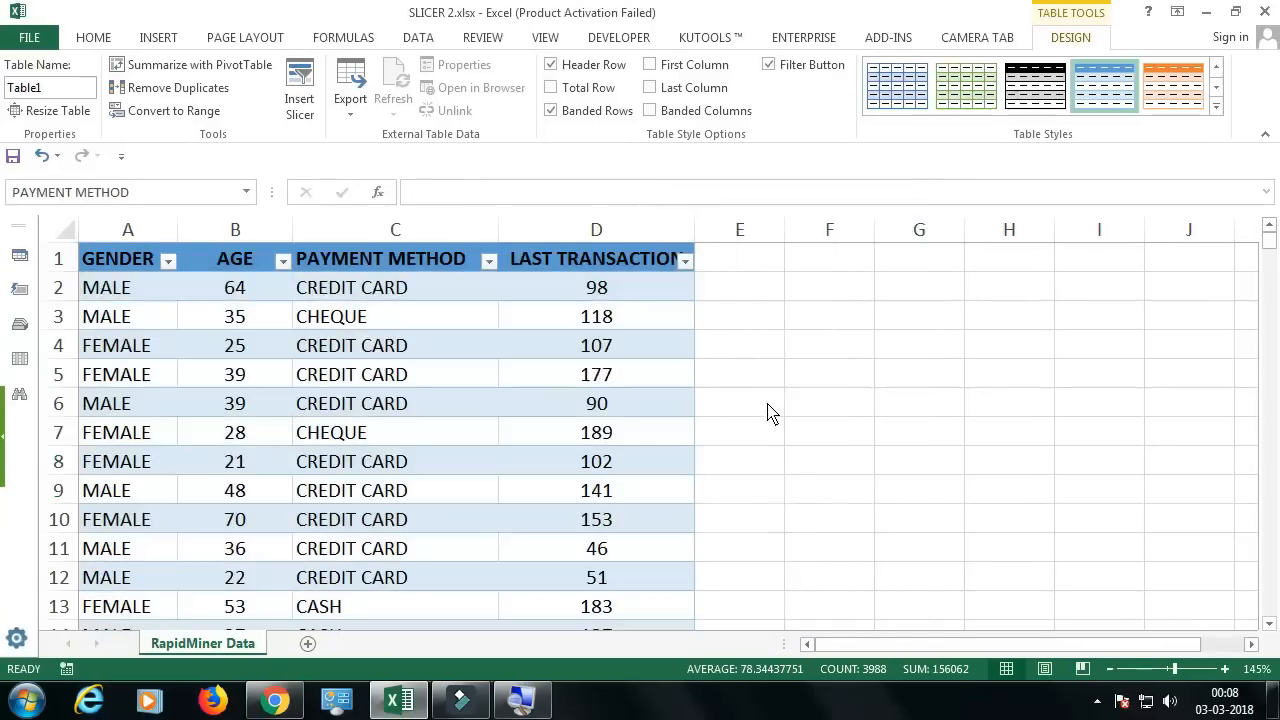
Step: Shrink the GENDER slicer to about 2.79 cm and PAYMENT METHOD to about 3.63 cm high, stacking them beside the table
left_click_drag(698, 348, 906, 282)
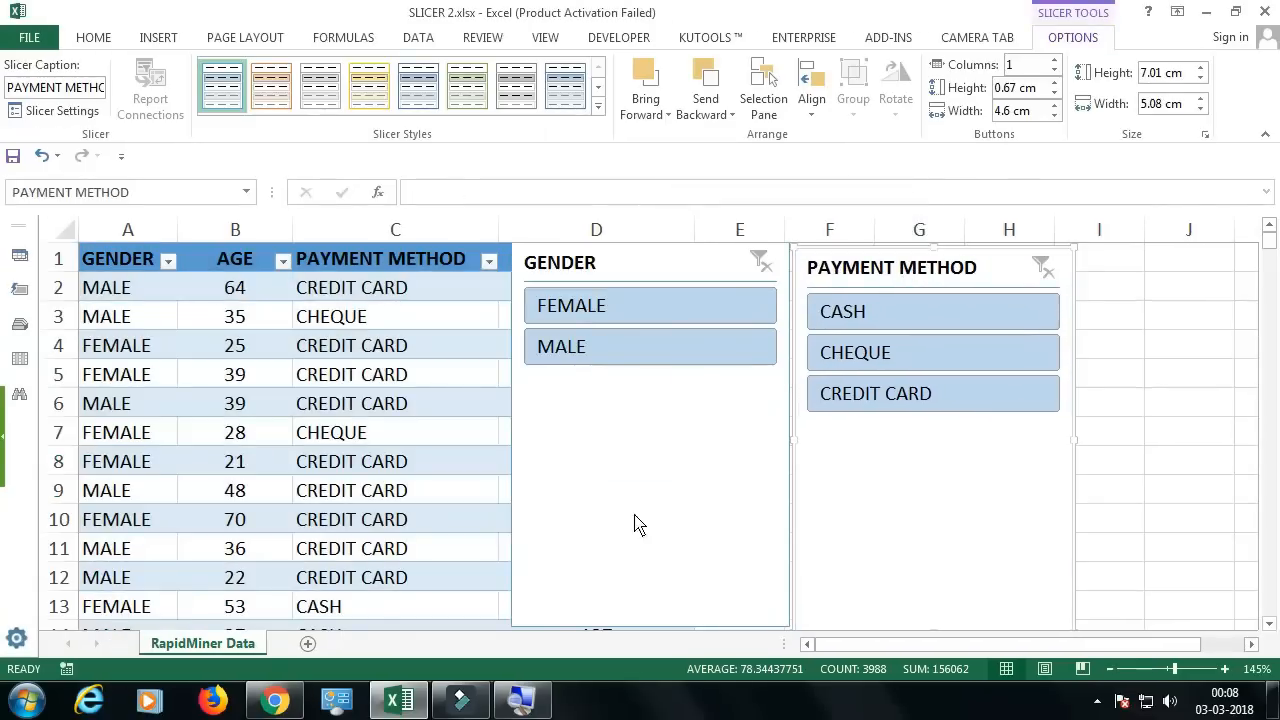
left_click(638, 628)
left_click_drag(653, 632, 669, 389)
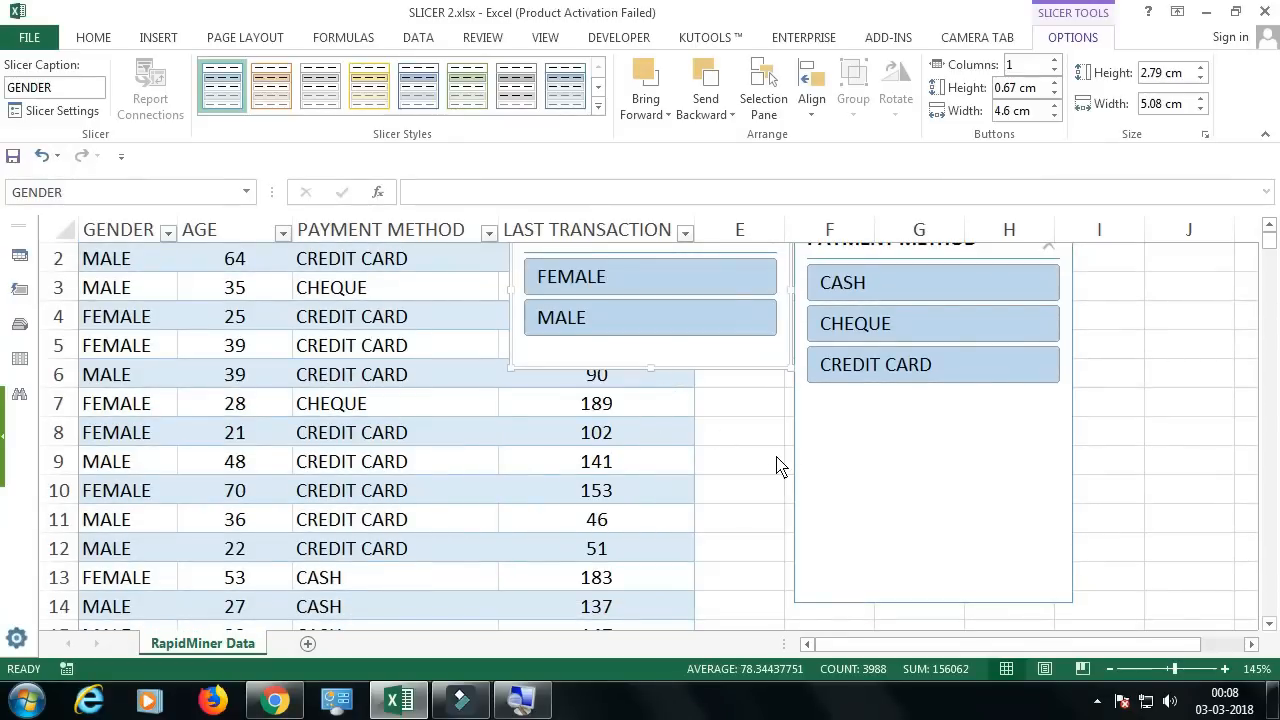
left_click_drag(689, 257, 831, 447)
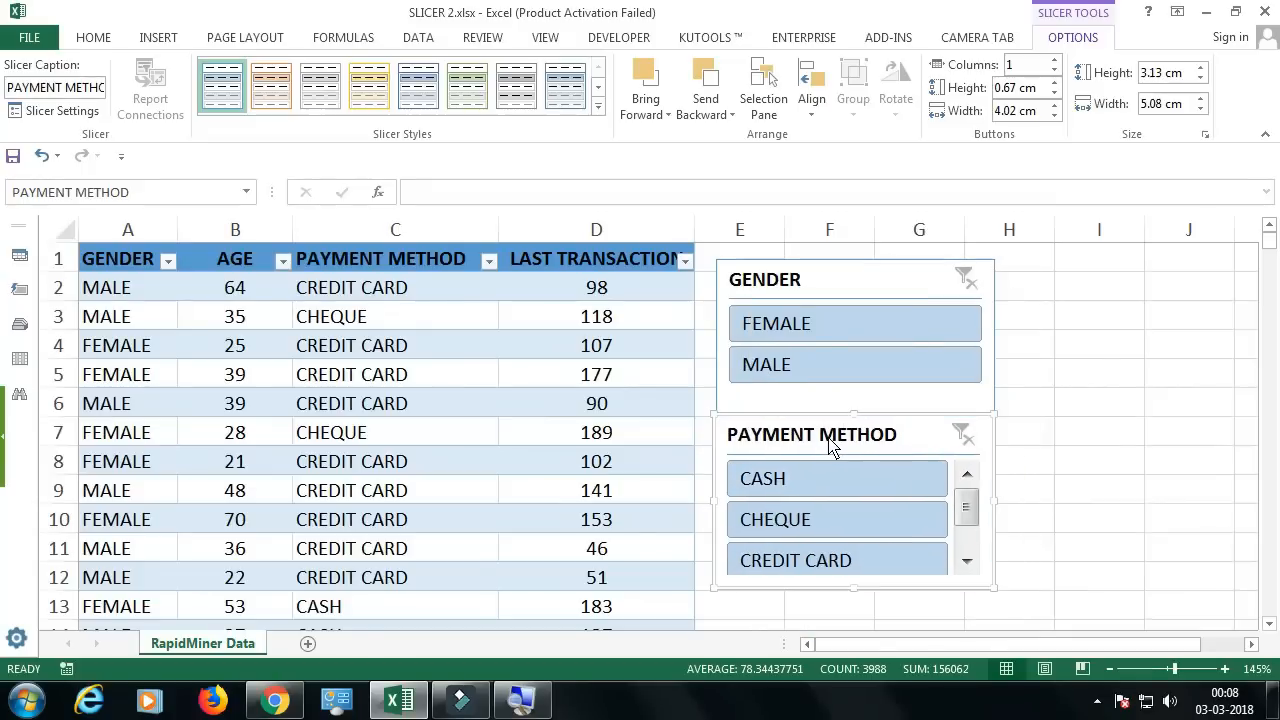
left_click_drag(851, 592, 857, 622)
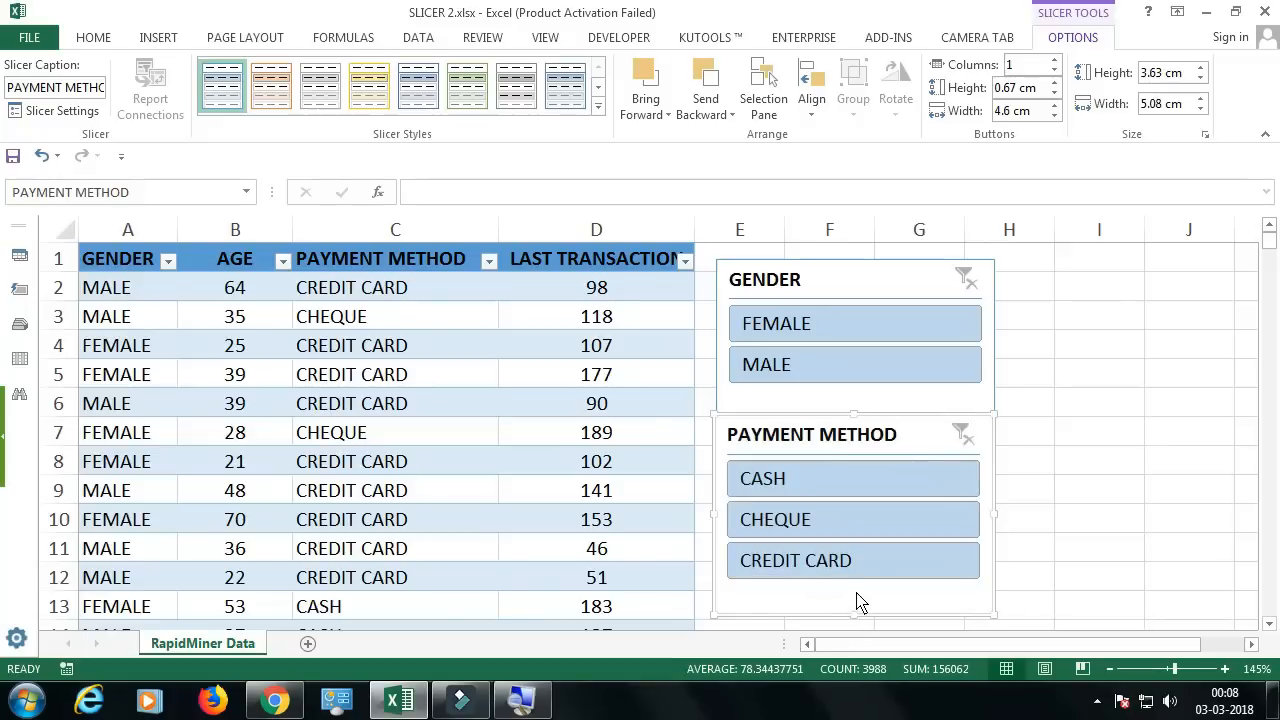
Step: Filter the table with the GENDER slicer, first by FEMALE and finally by MALE
left_click(793, 400)
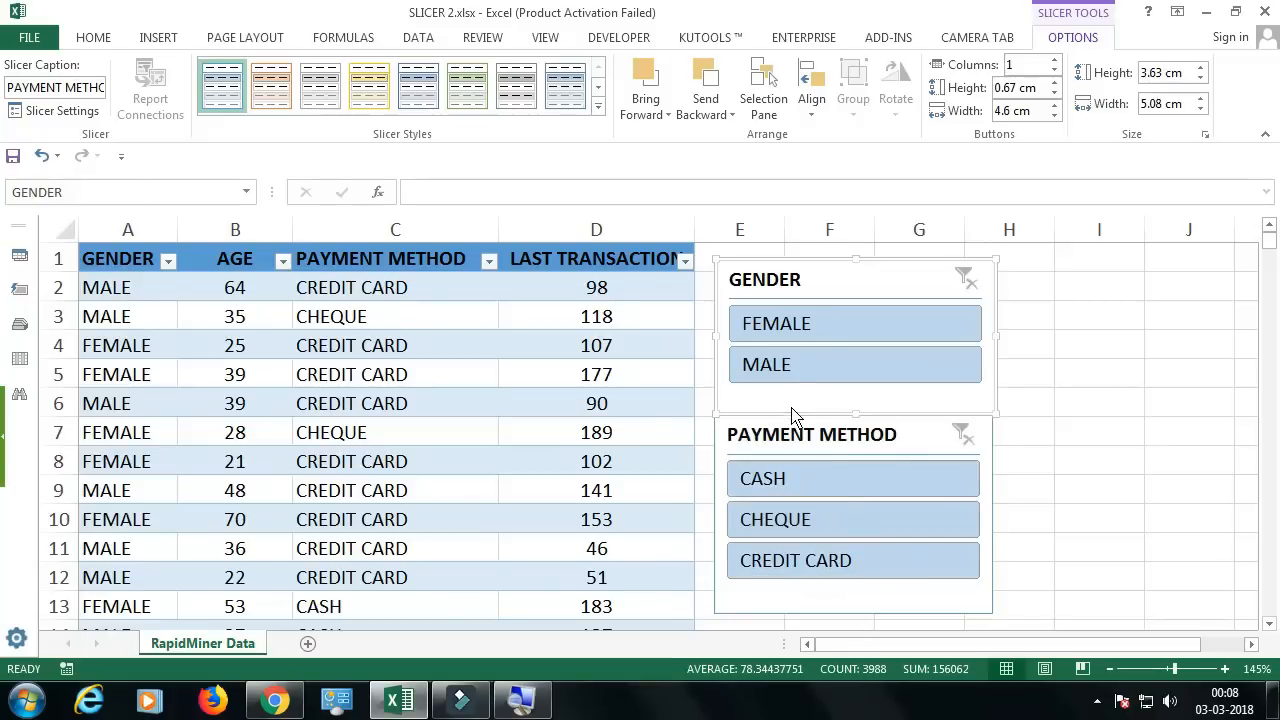
left_click(828, 326)
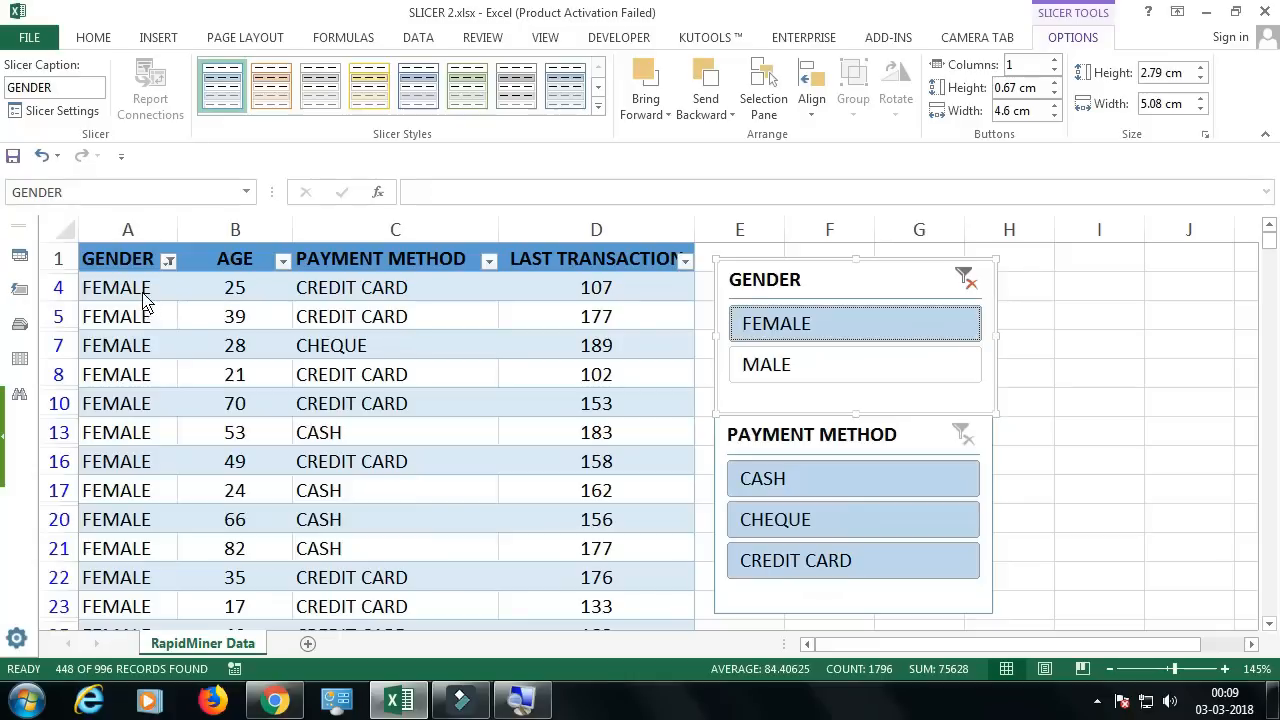
left_click(810, 372)
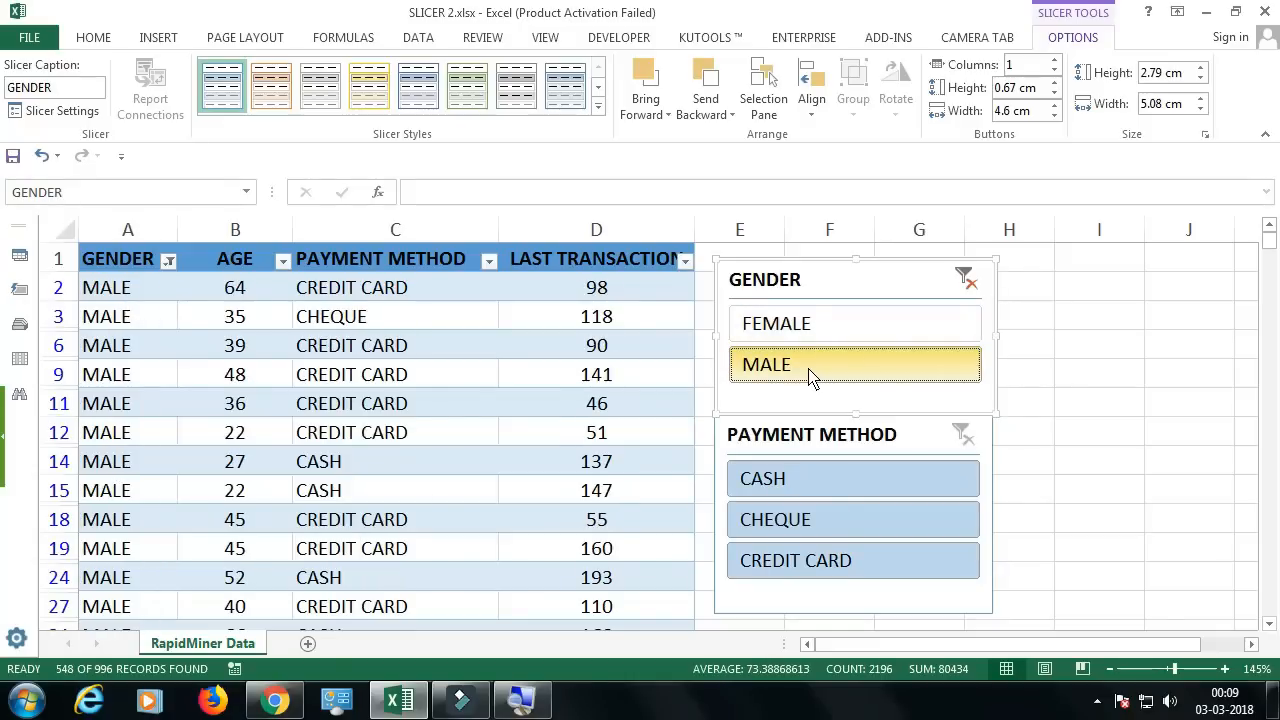
Step: Filter the MALE rows by CASH, CHEQUE and CREDIT CARD with the PAYMENT METHOD slicer, and clear the payment filter
left_click(816, 487)
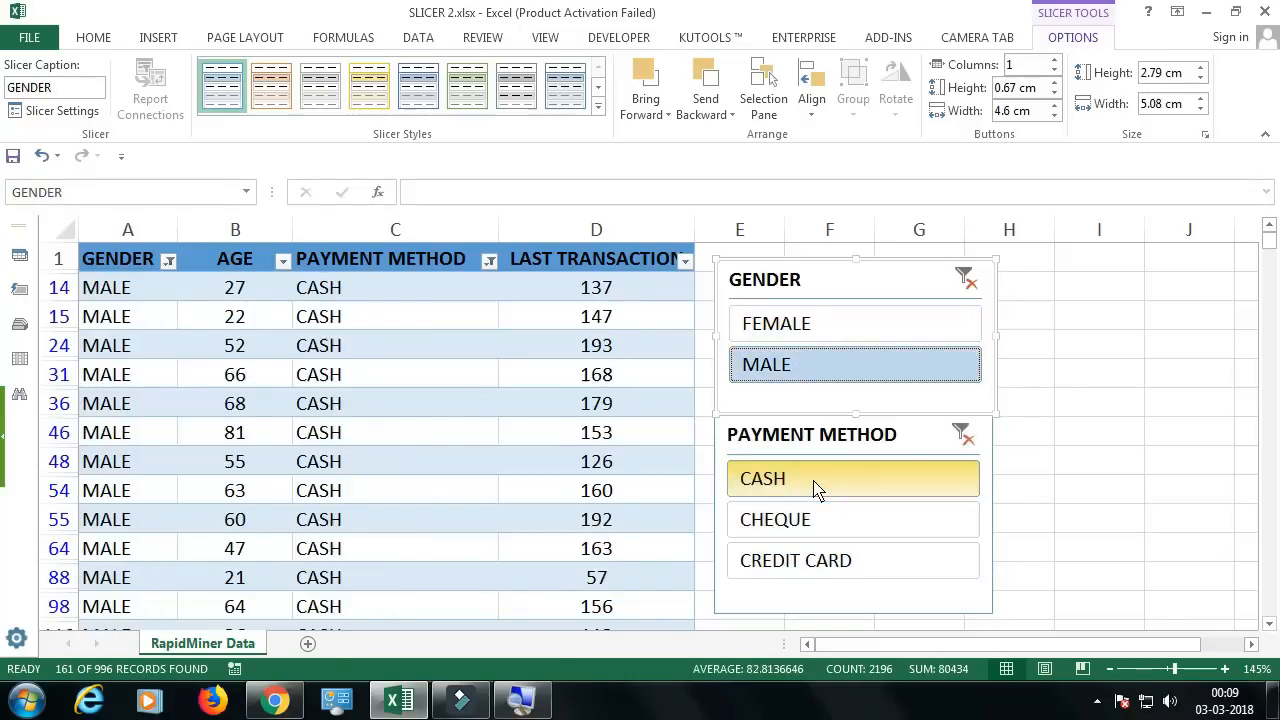
left_click(820, 528)
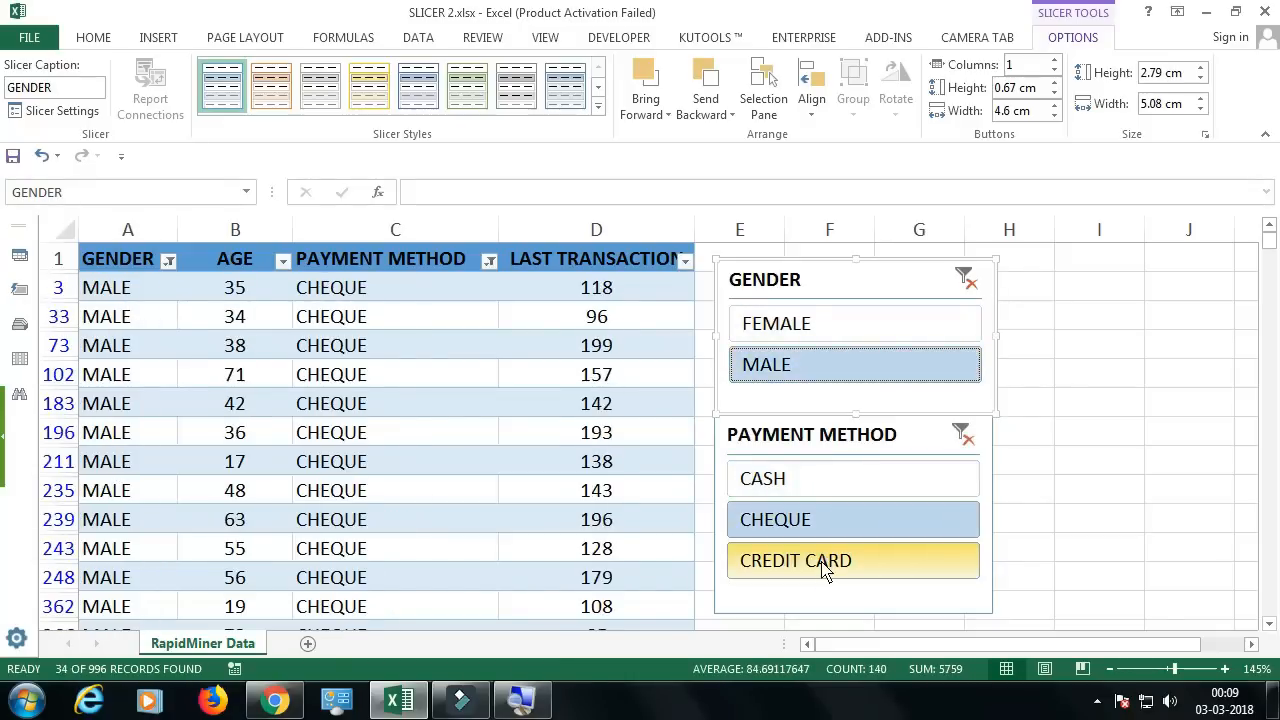
left_click(822, 566)
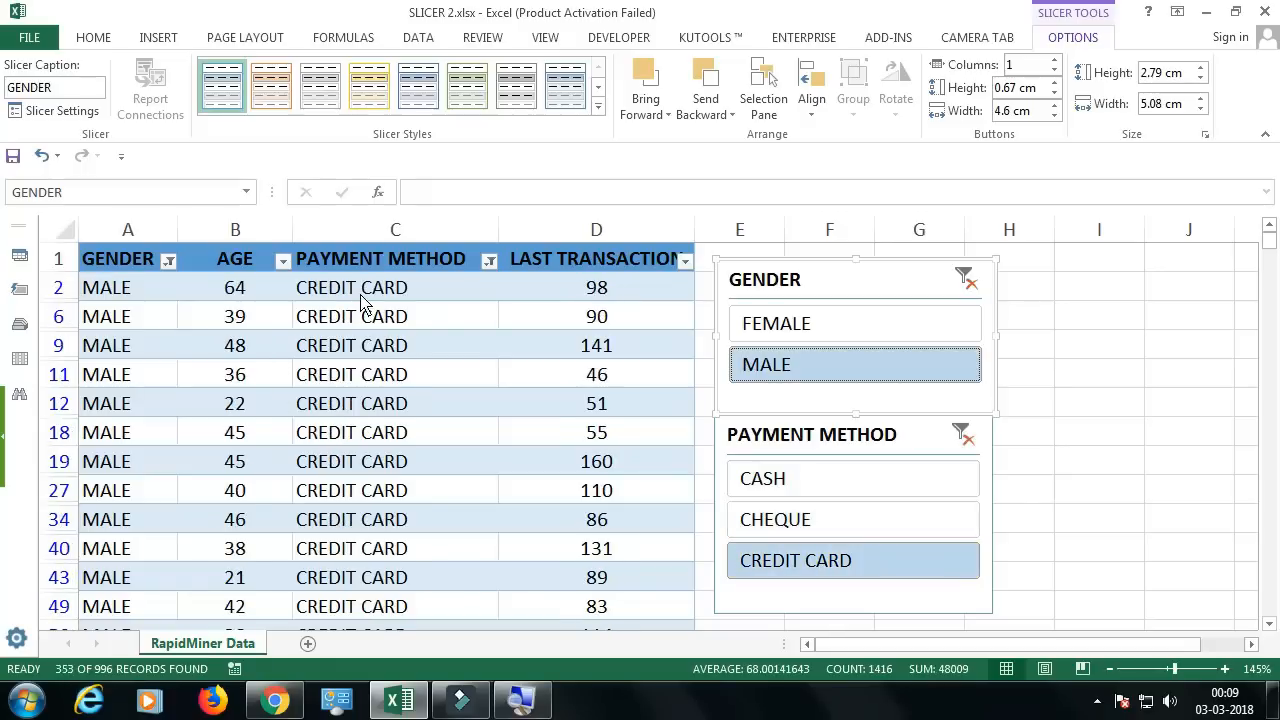
left_click(810, 518)
left_click(880, 478)
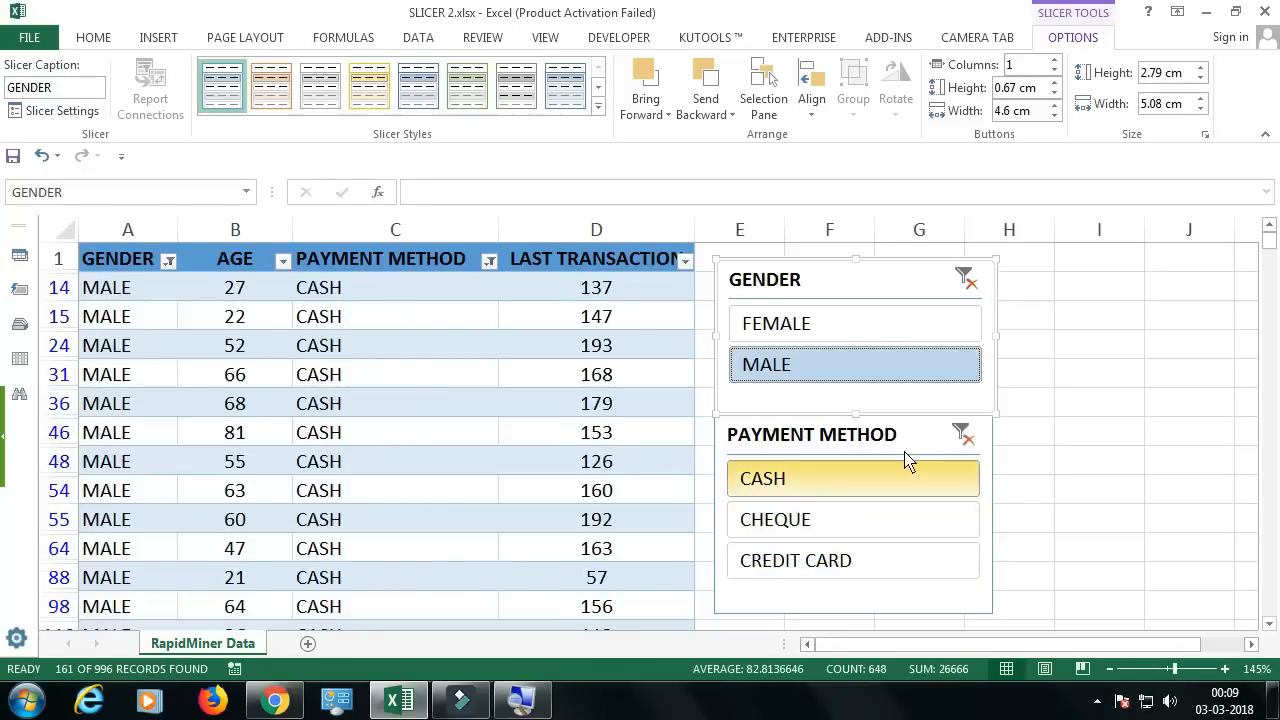
left_click(962, 434)
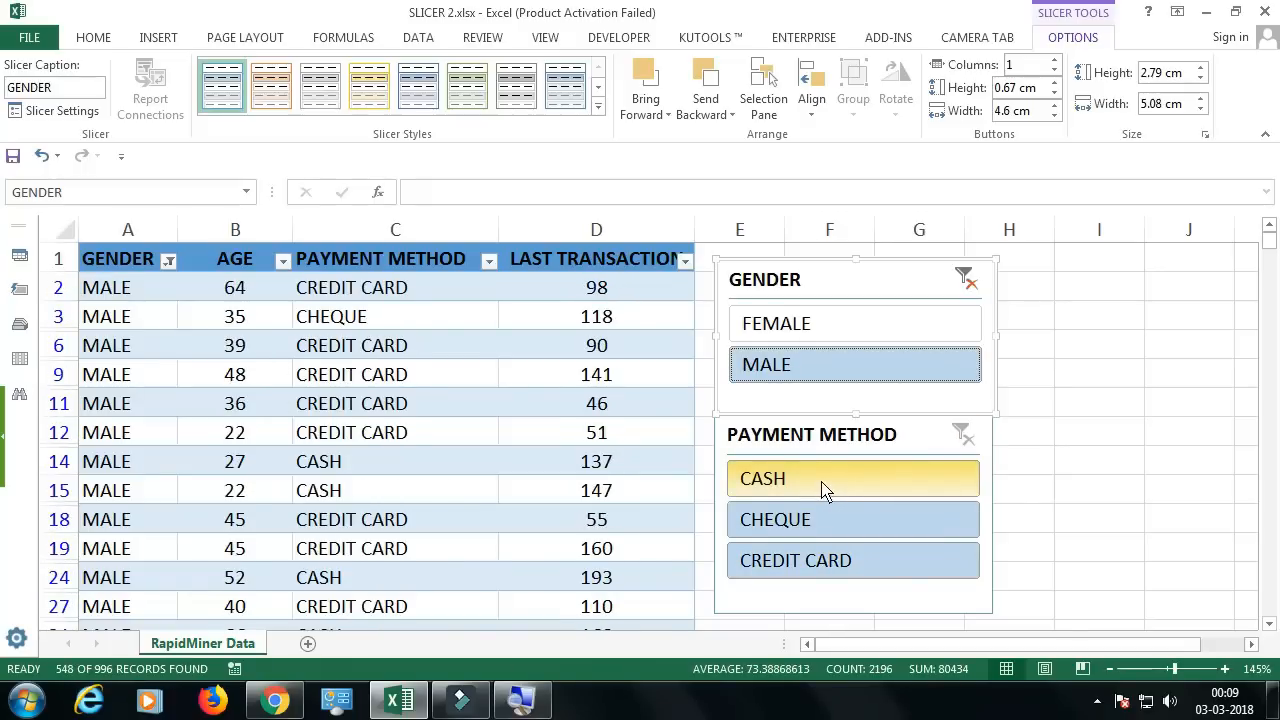
Step: Filter the MALE rows by CASH and CREDIT CARD with the PAYMENT METHOD slicer, and clear the filters of both slicers
left_click(820, 485)
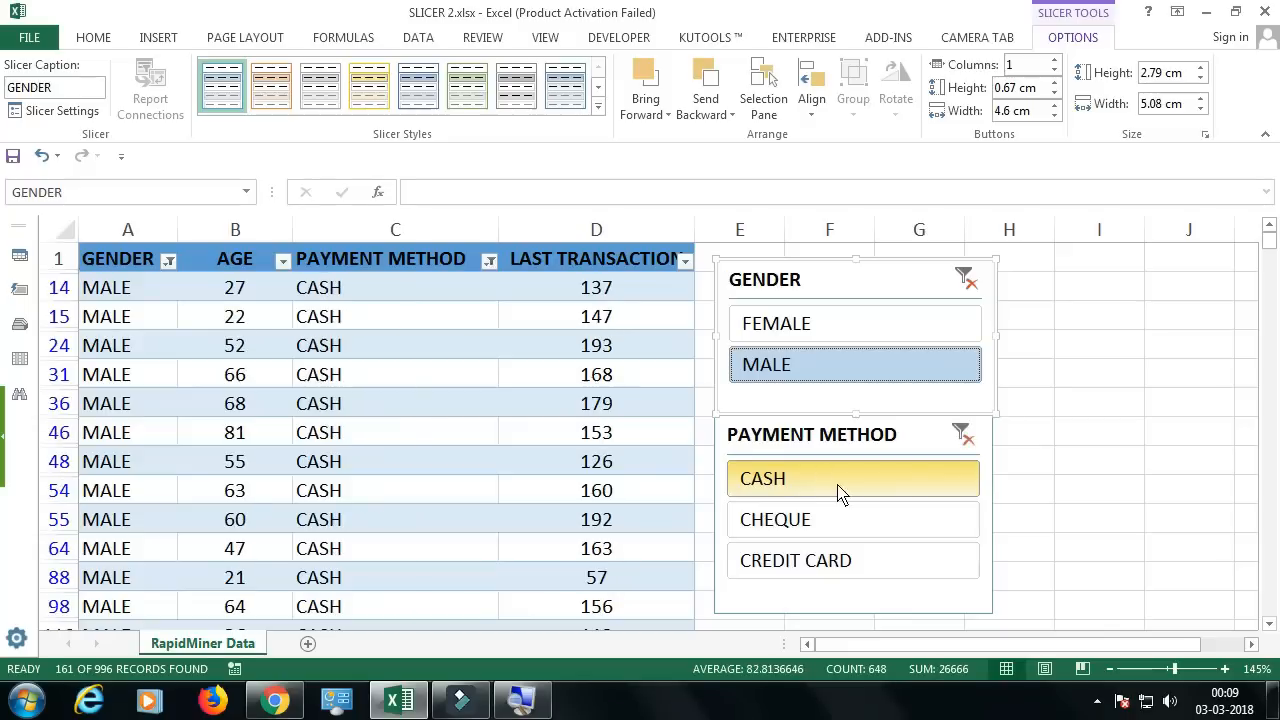
left_click(822, 566, "ctrl")
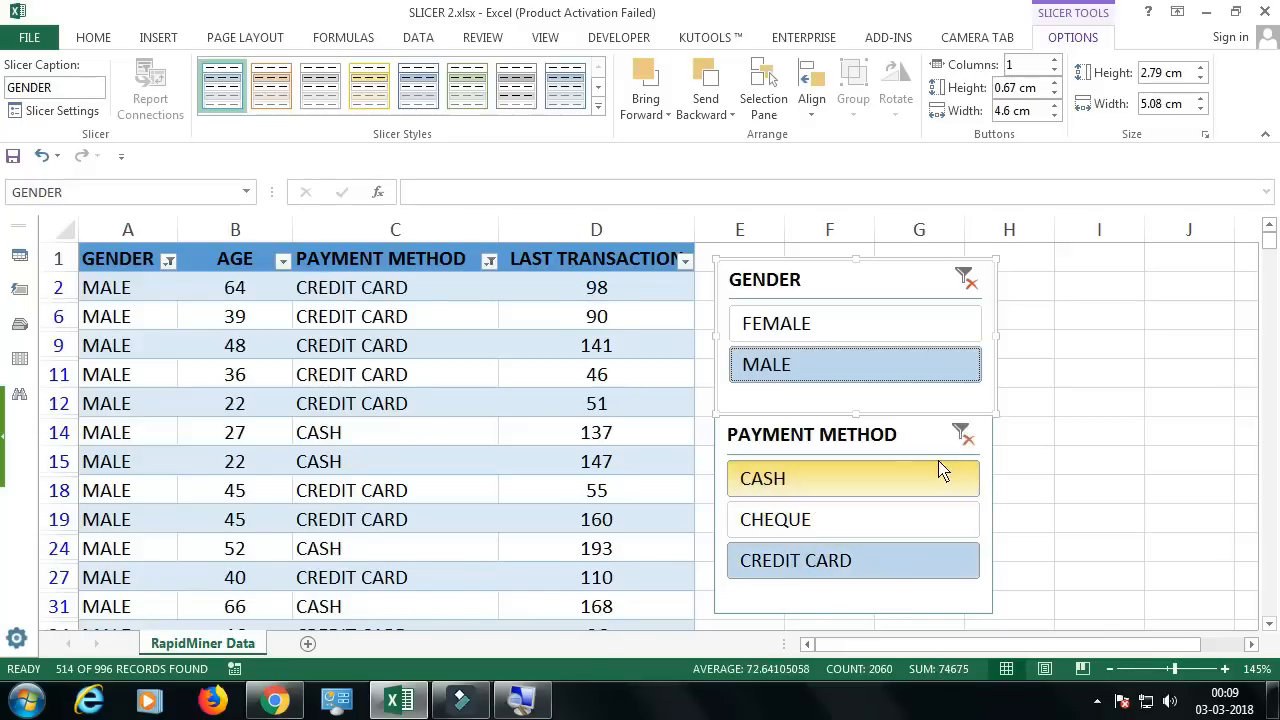
left_click(962, 435)
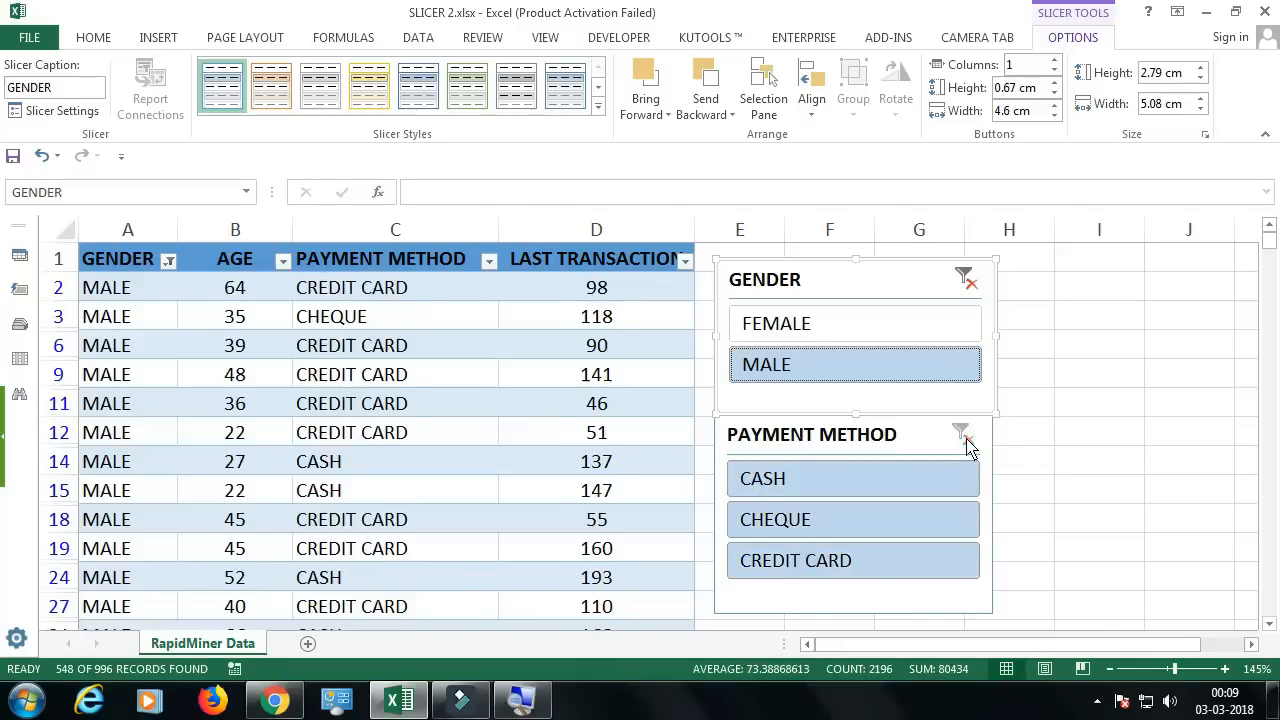
left_click(966, 279)
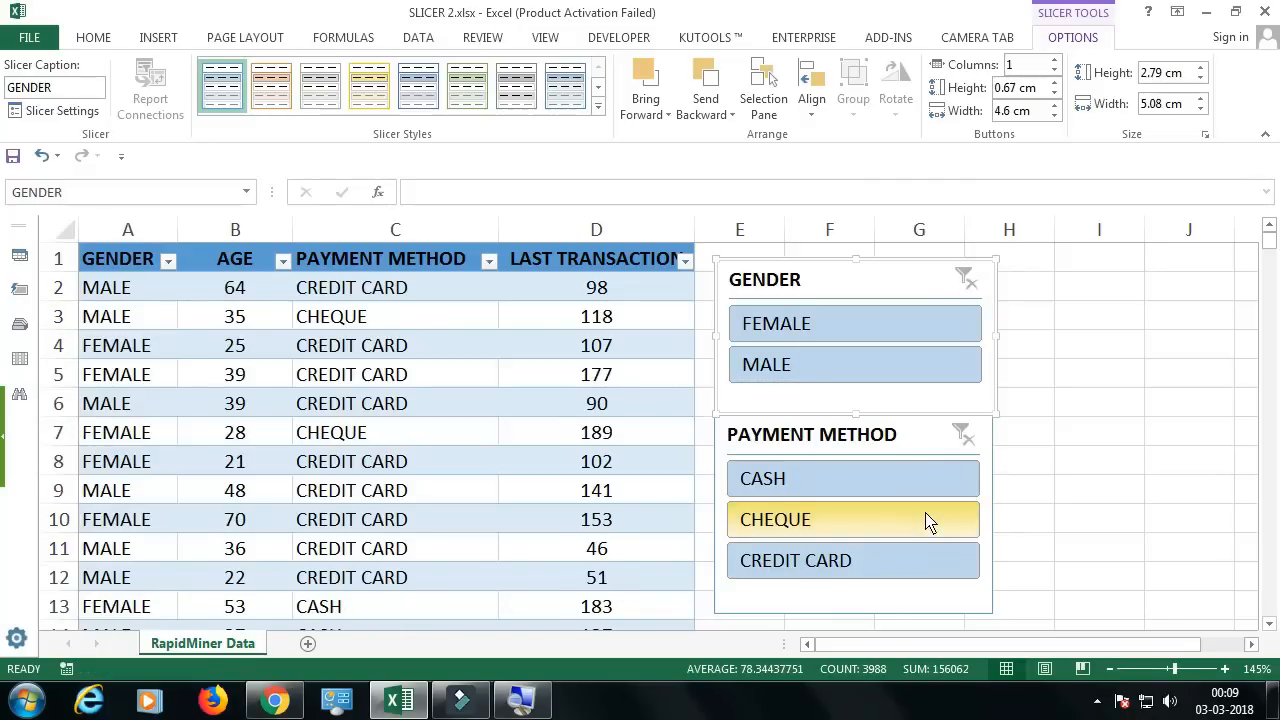
left_click(1047, 471)
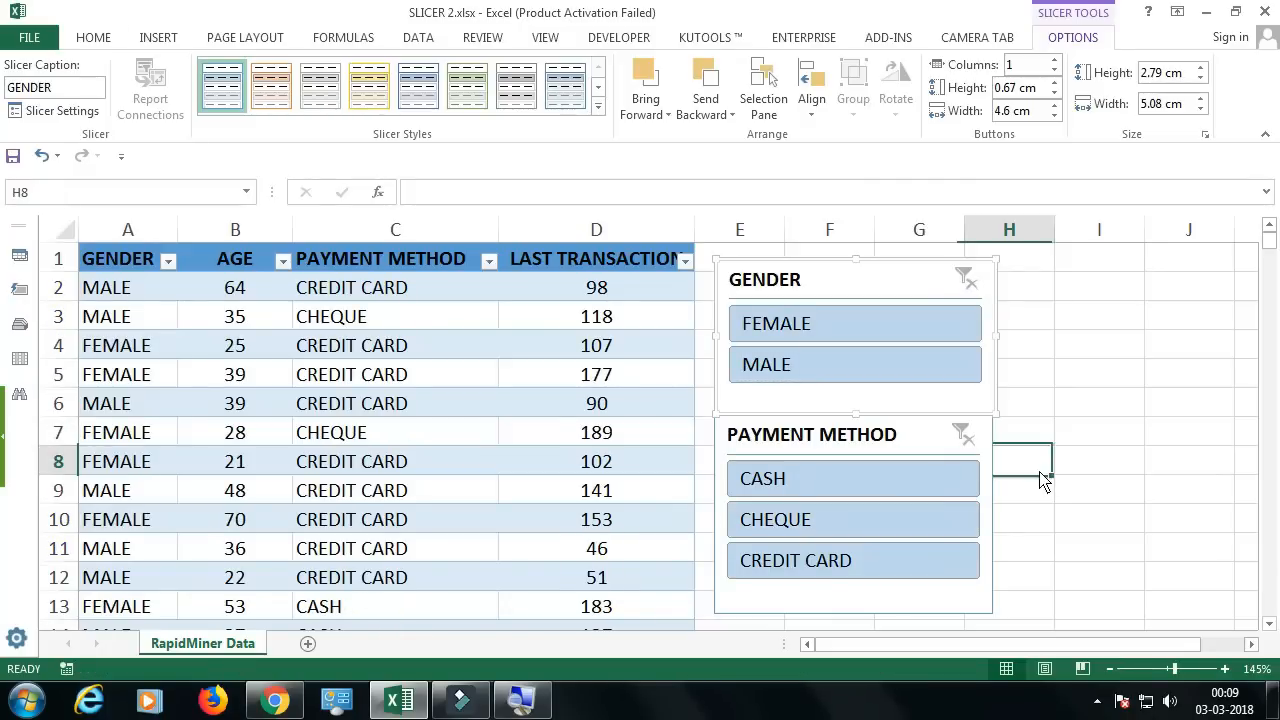
Step: Filter the table with the GENDER slicer by MALE, FEMALE and MALE again, and clear the gender filter
left_click(890, 297)
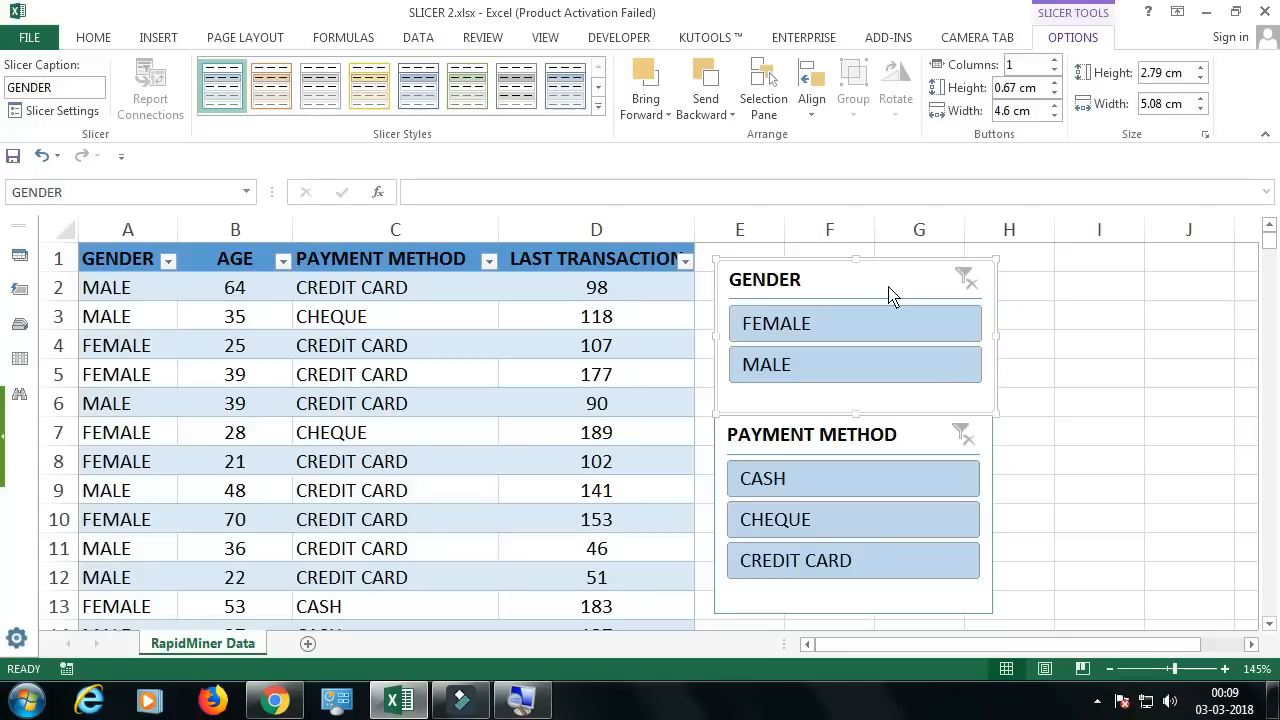
key("Tab")
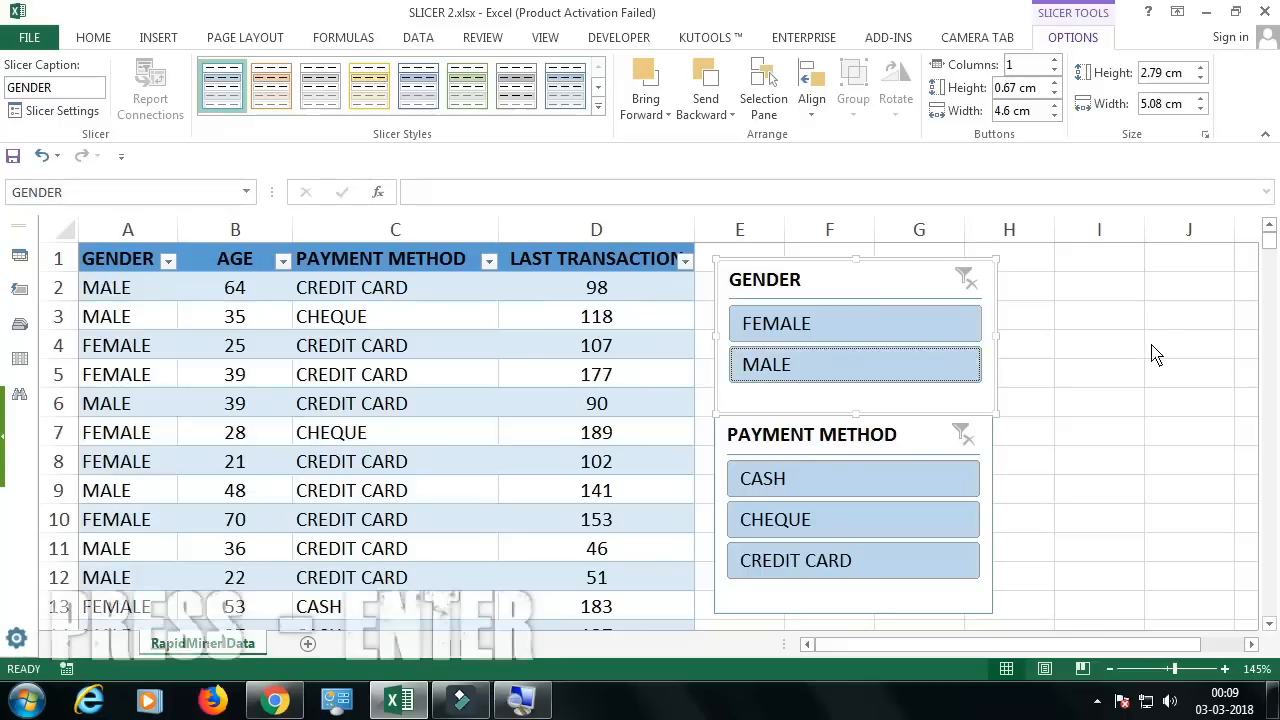
key("Return")
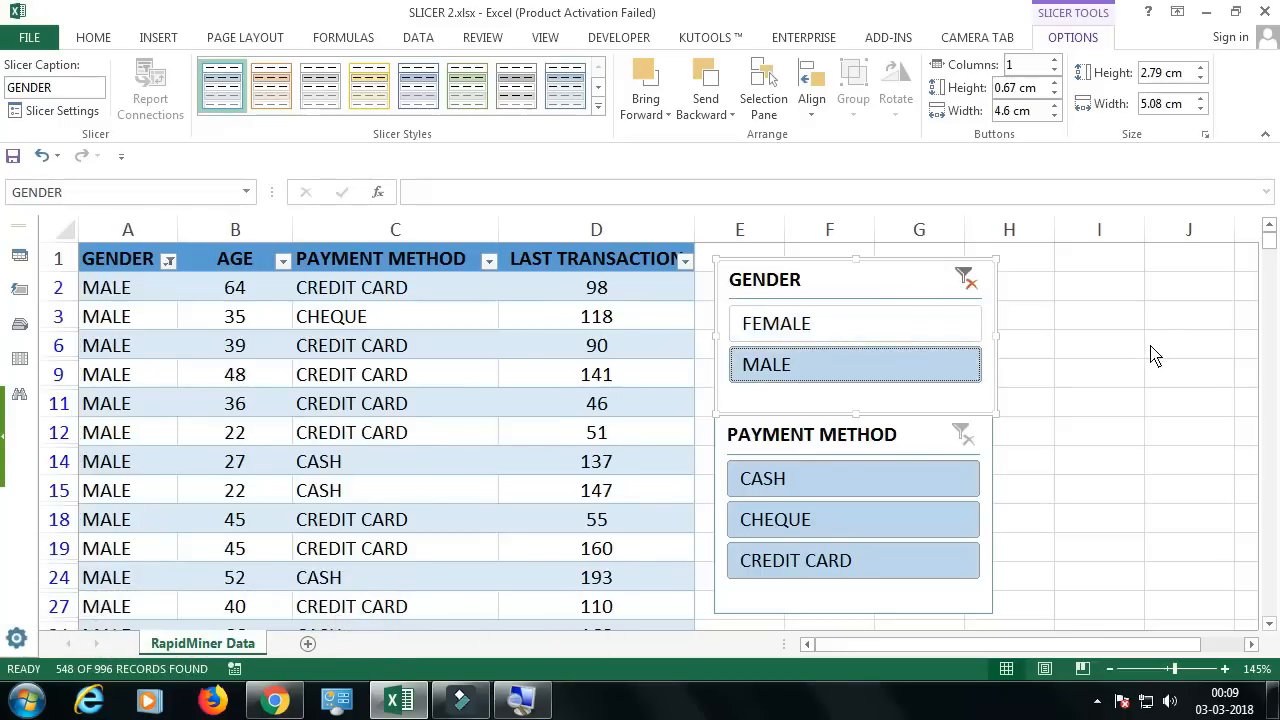
key("Up")
key("Return")
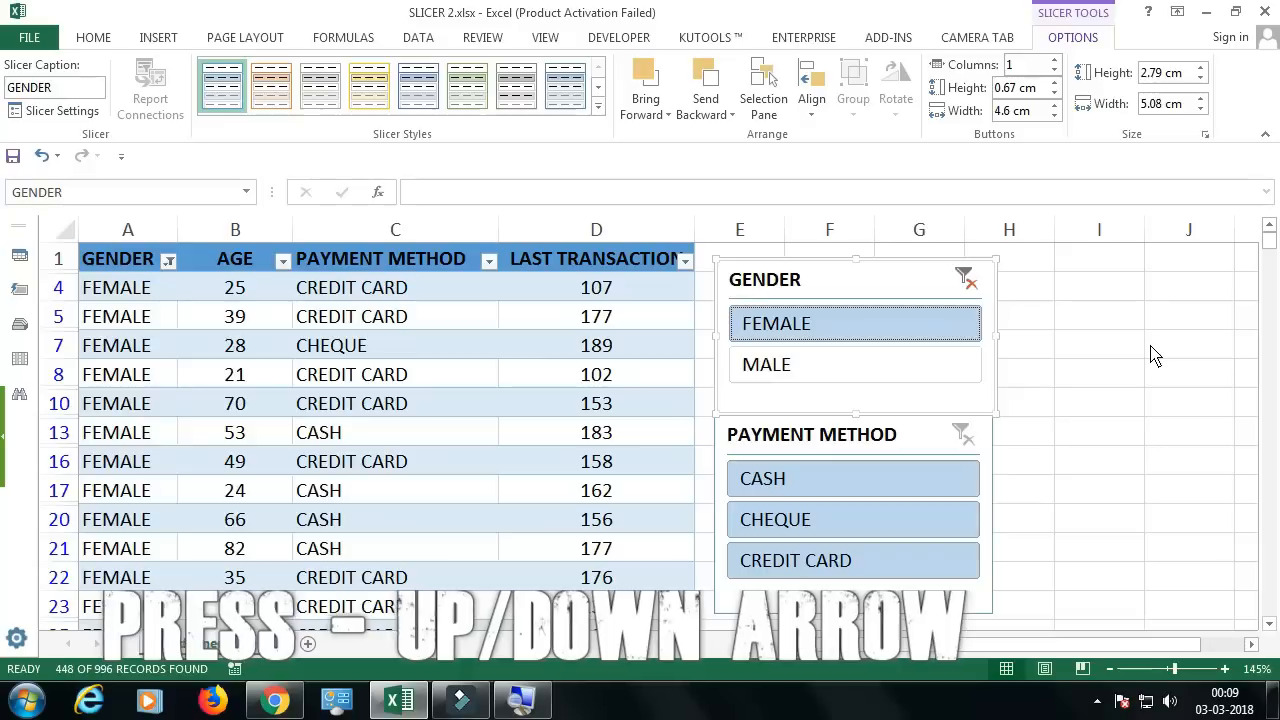
key("Down")
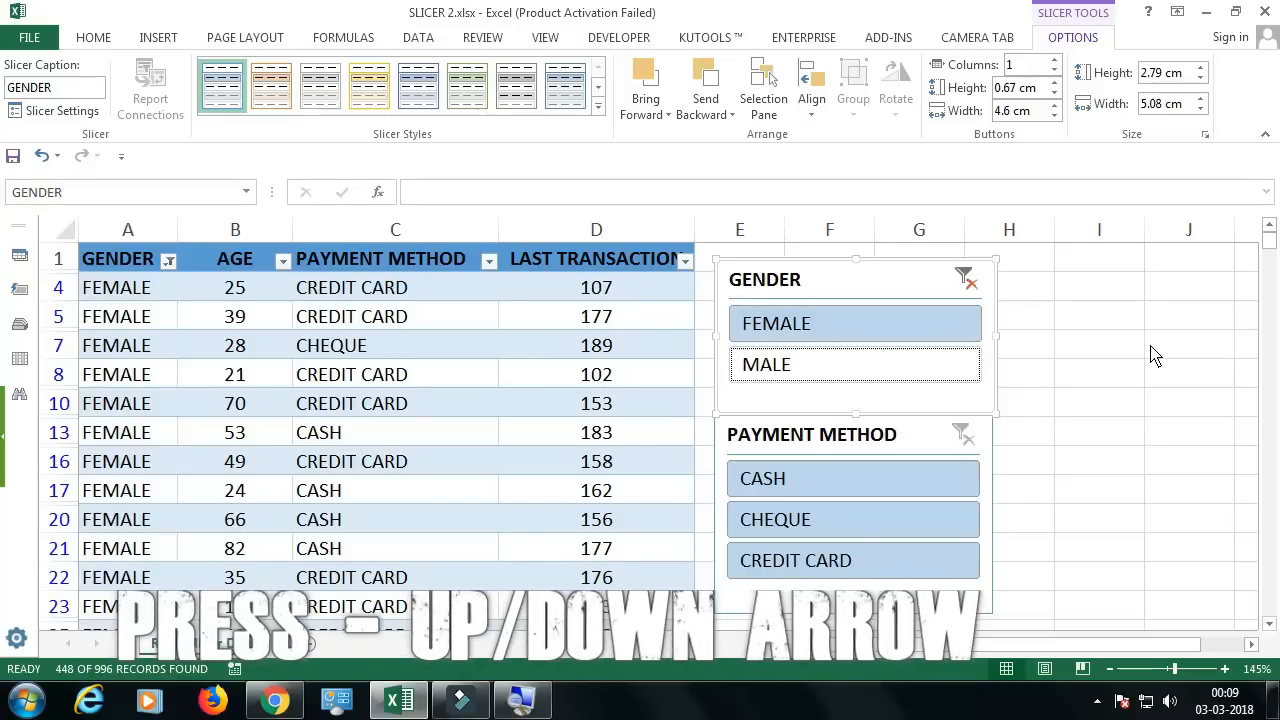
key("Return")
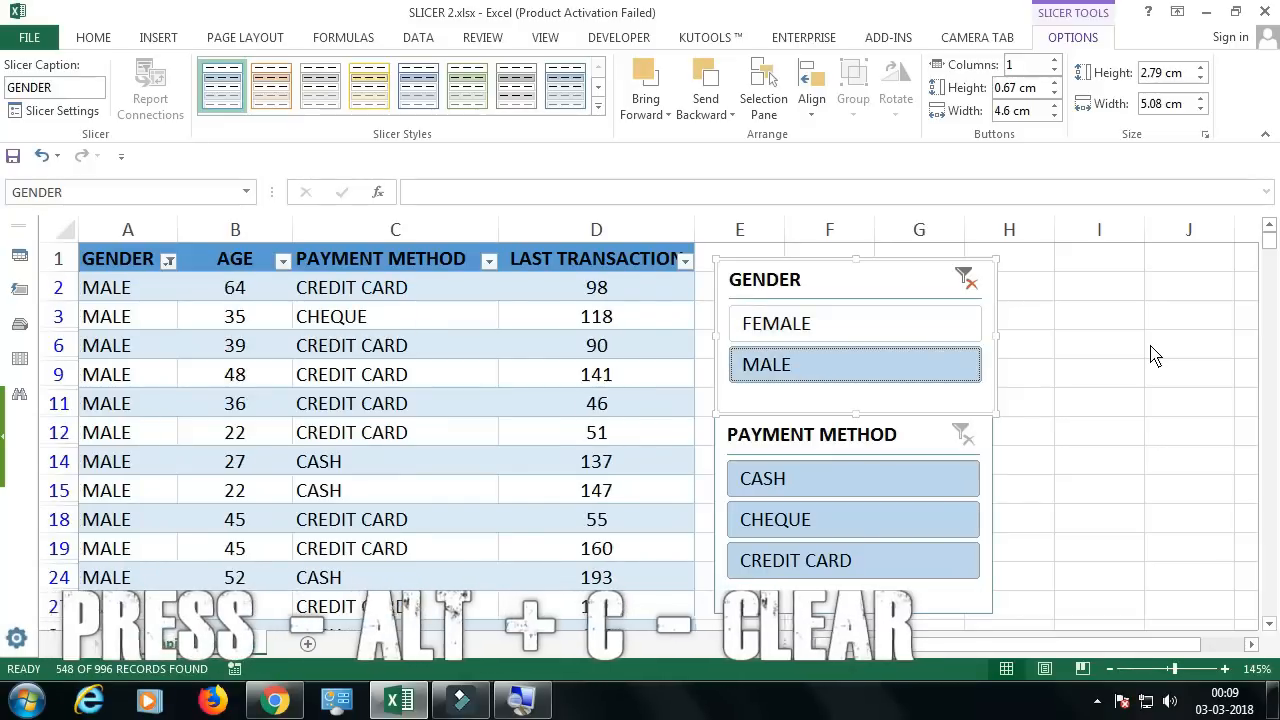
key("alt+c")
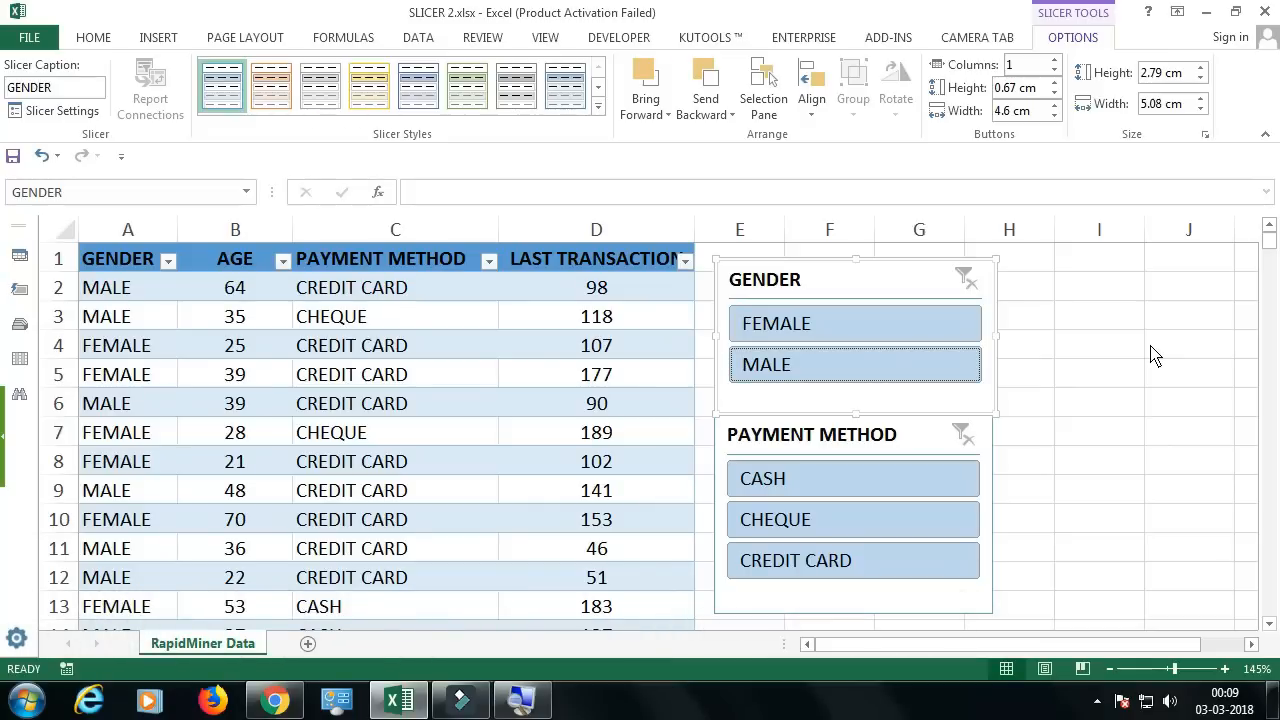
Step: Filter the table with the PAYMENT METHOD slicer by CREDIT CARD, CHEQUE and CASH in turn, and clear the payment filter
key("Tab")
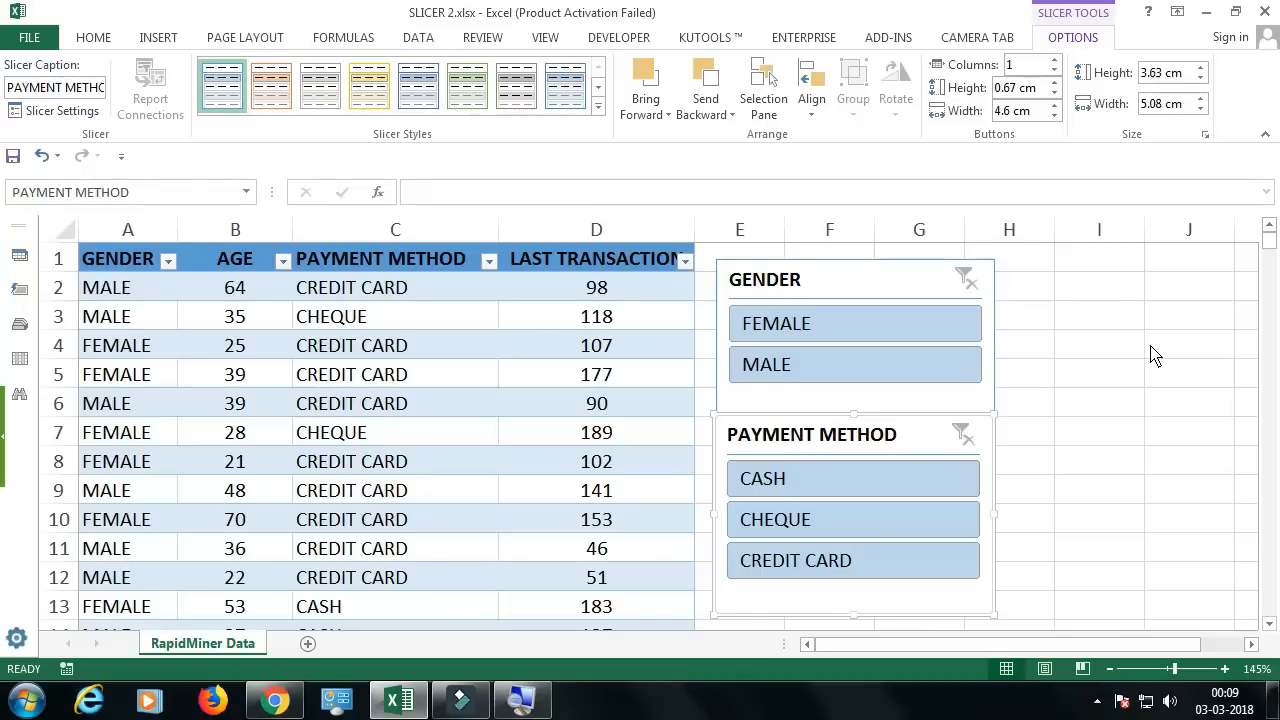
key("Up")
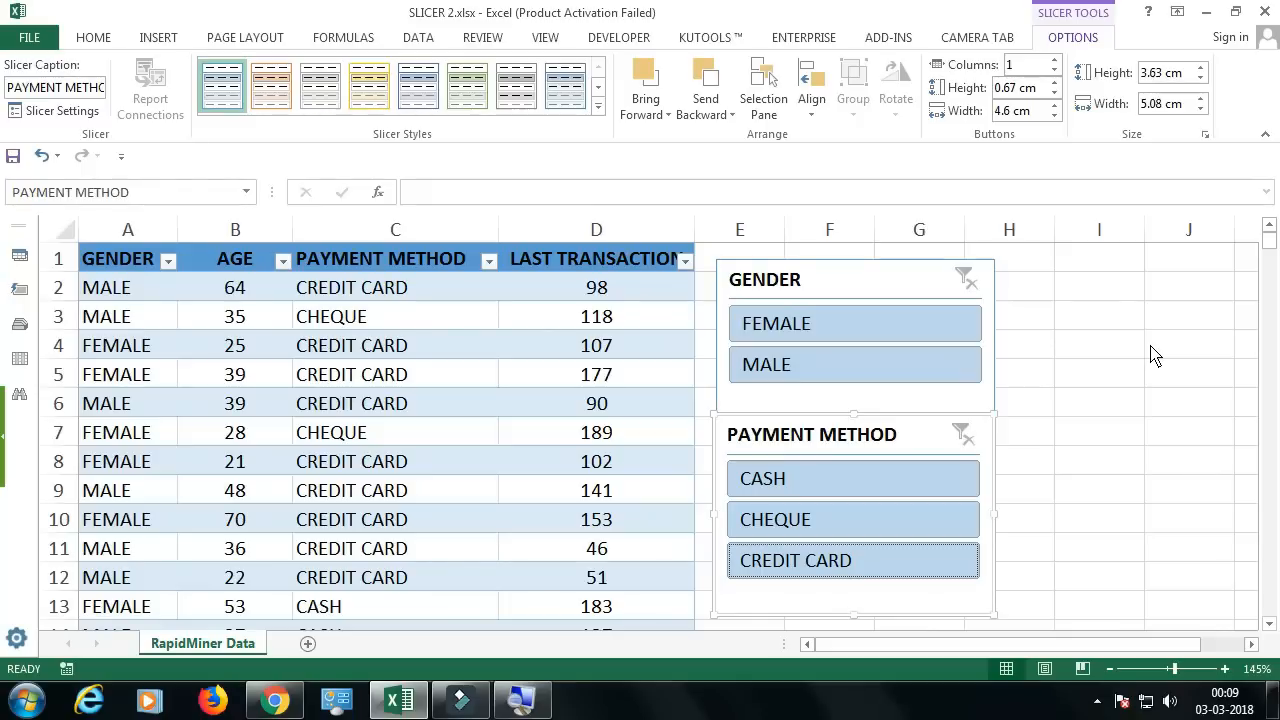
key("Return")
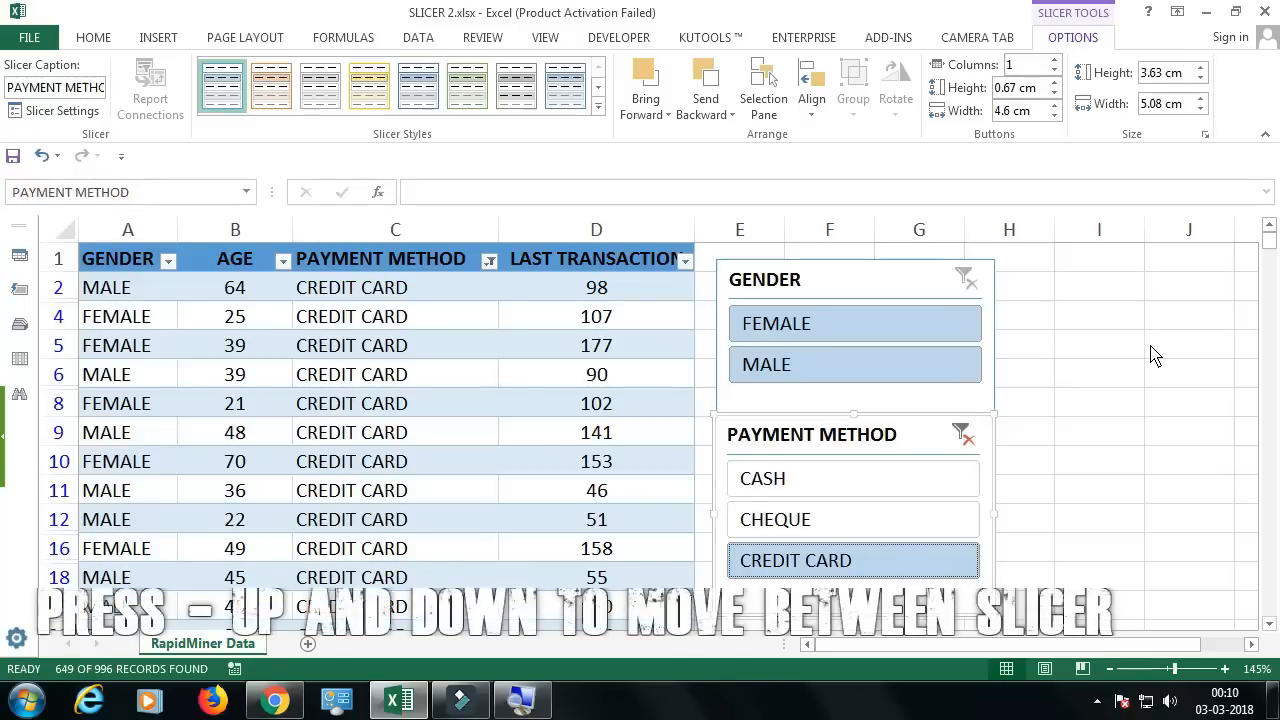
key("Up")
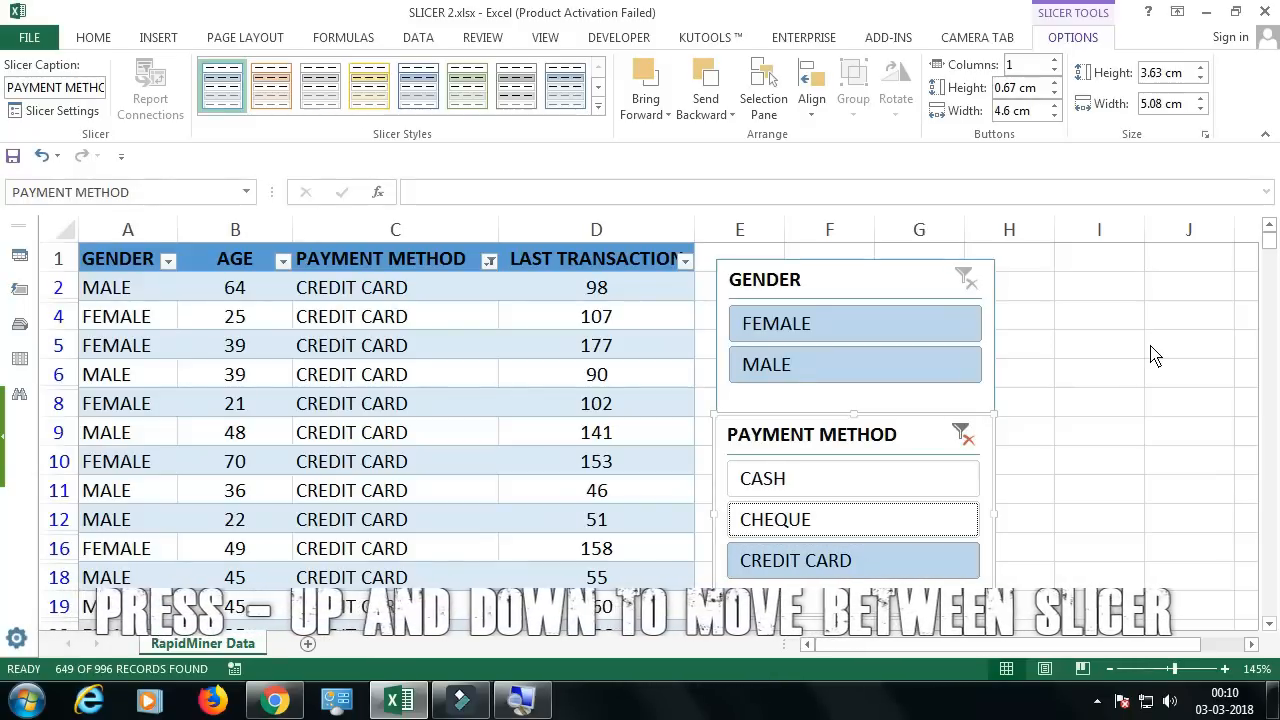
key("Return")
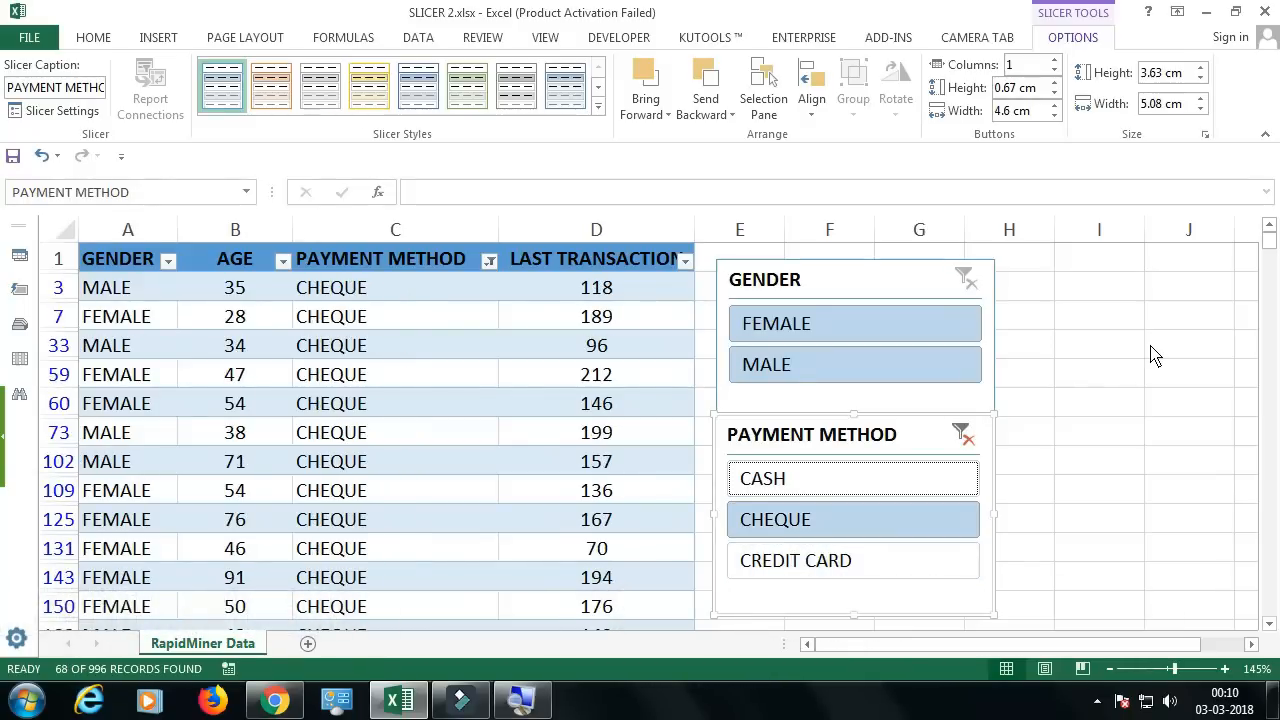
key("Up")
key("Return")
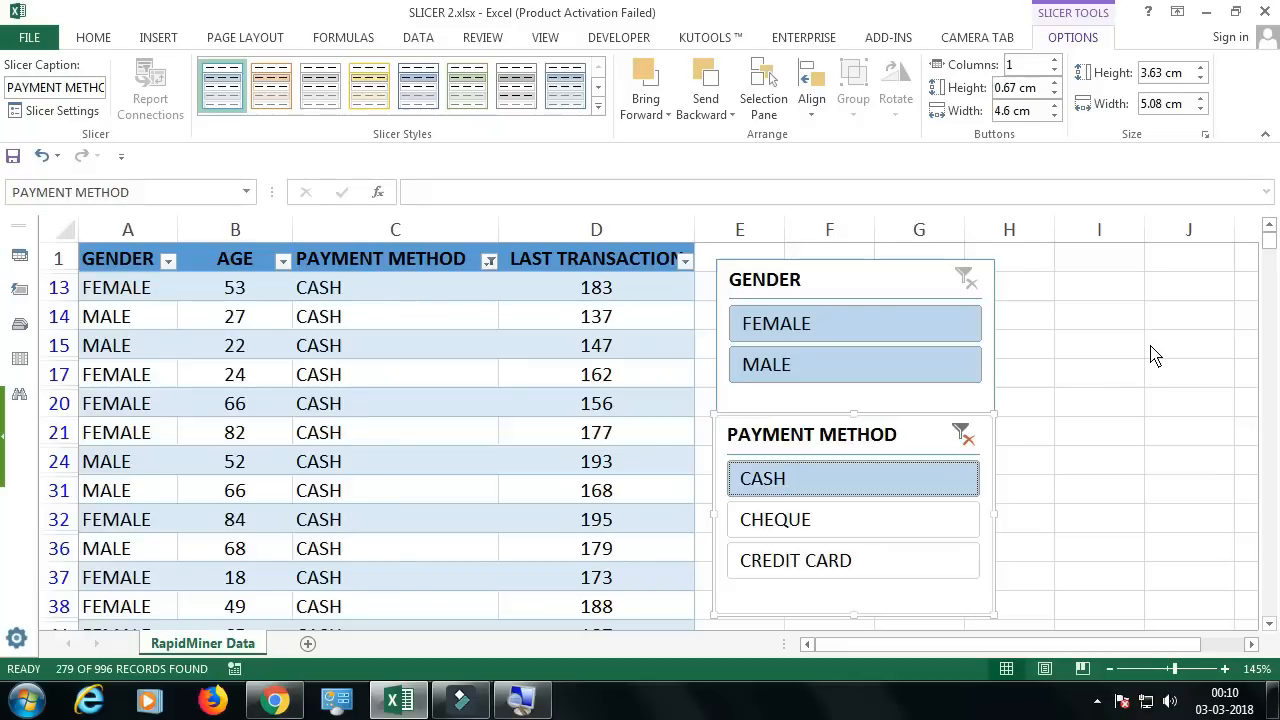
key("alt+c")
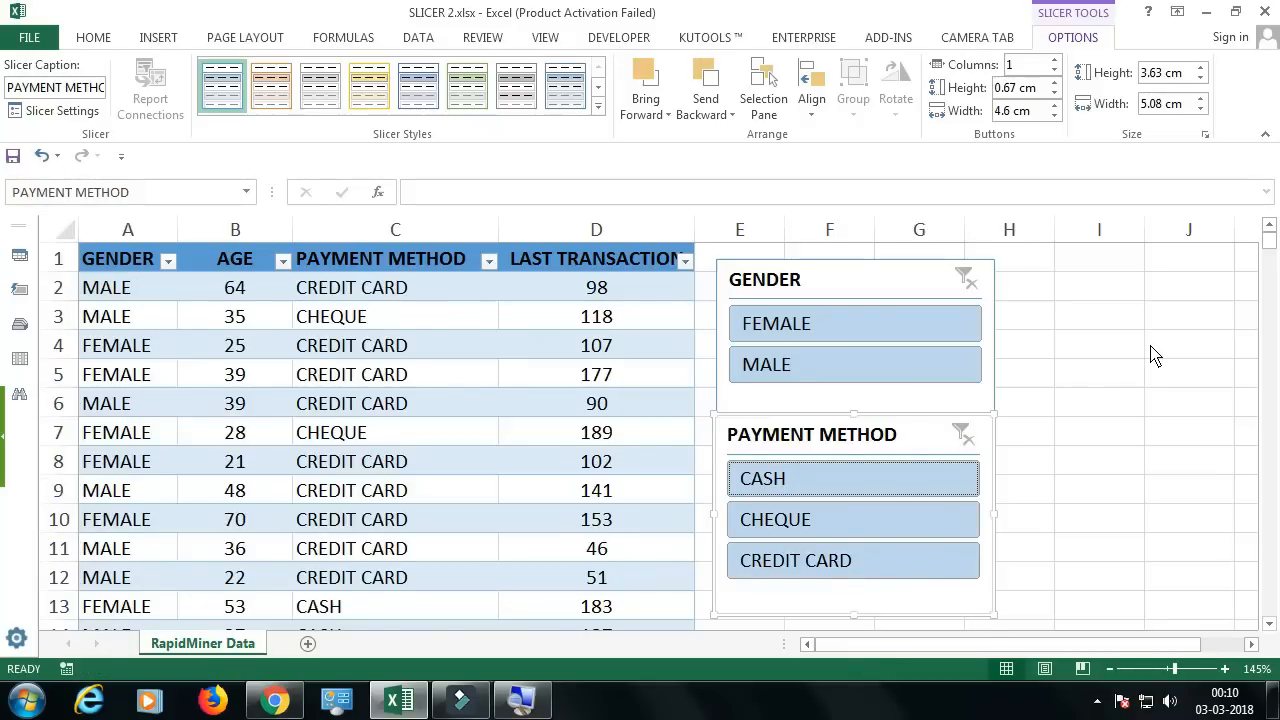
Step: Return to the GENDER slicer, filter the table by MALE and finally FEMALE, and clear the filter
key("Tab")
key("Tab")
key("Tab")
key("Tab")
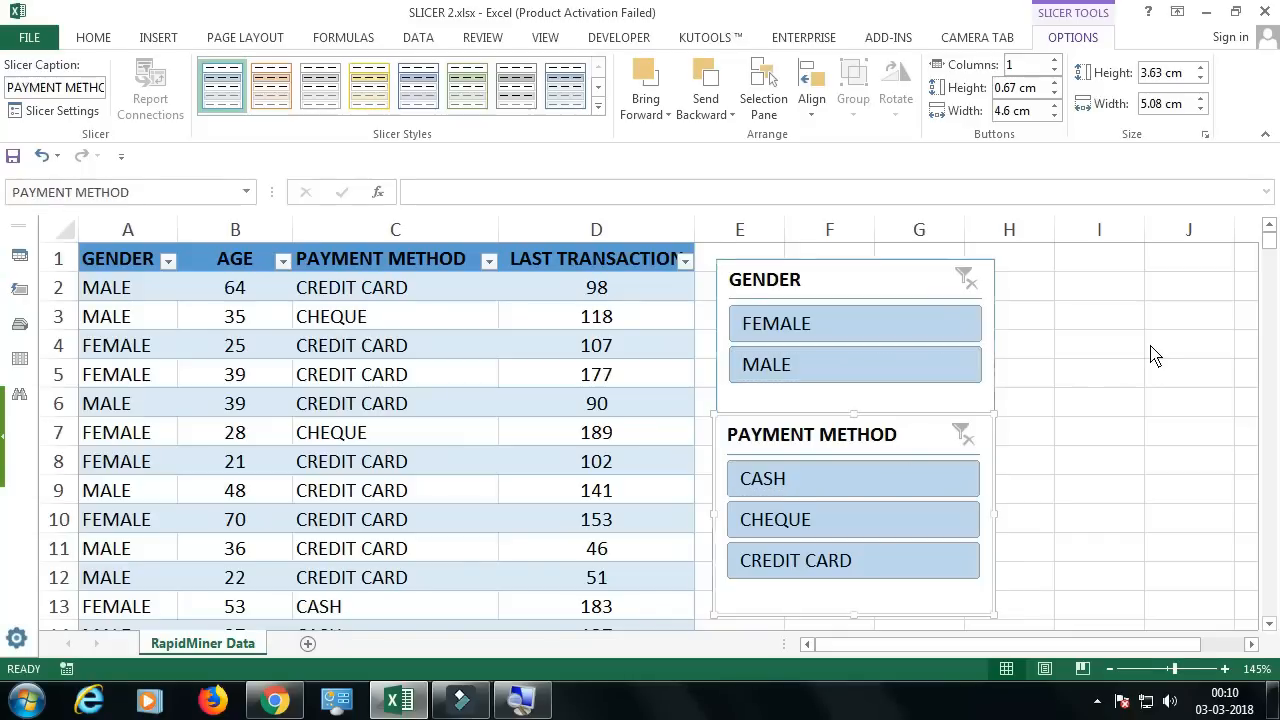
key("Tab")
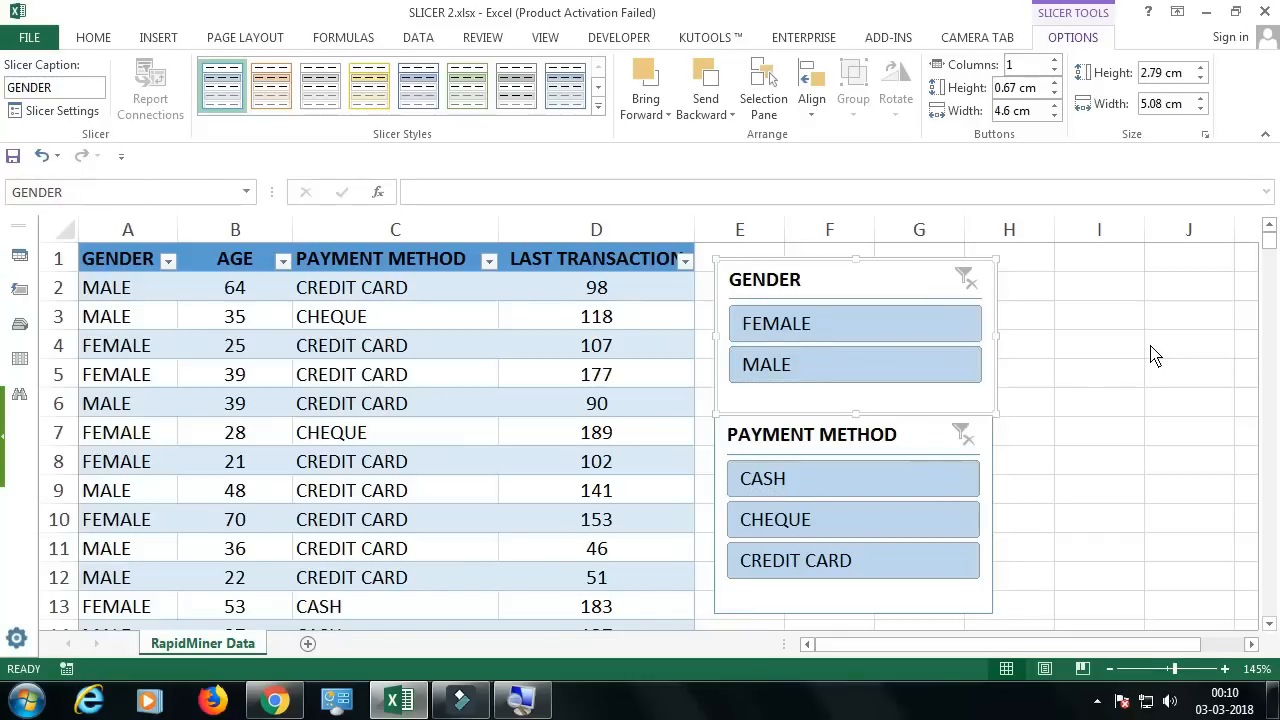
key("Tab")
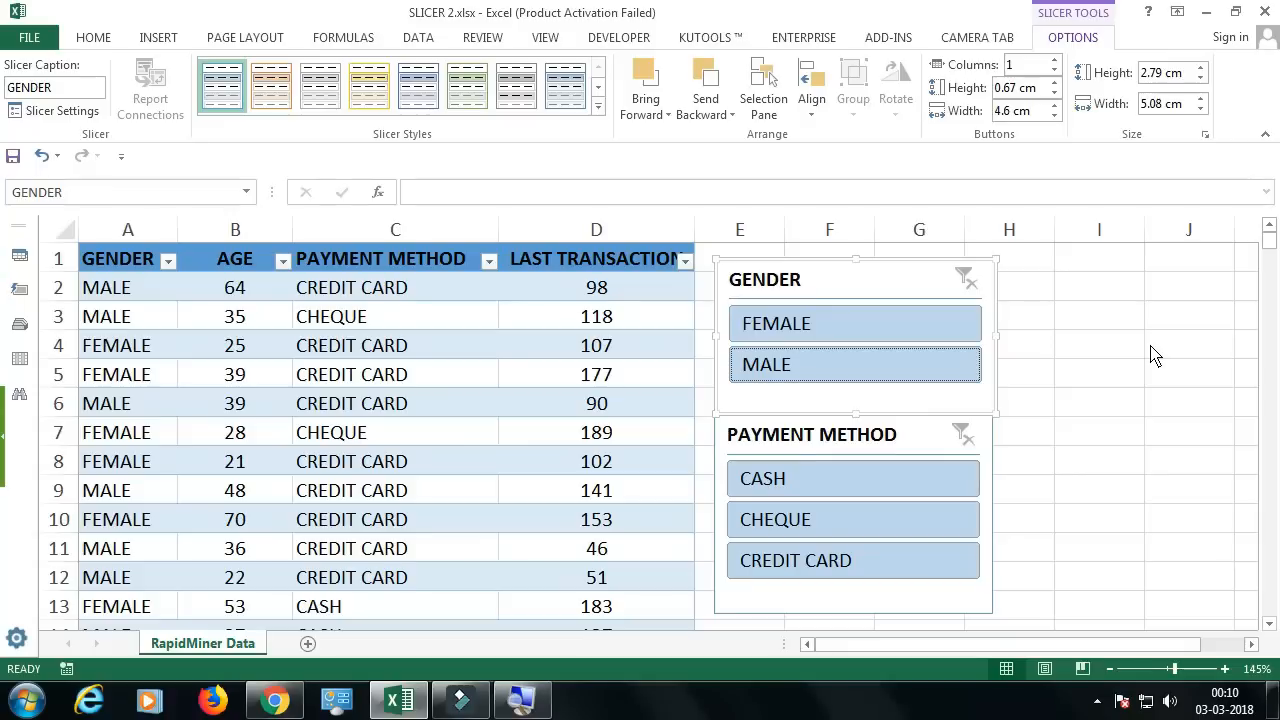
key("space")
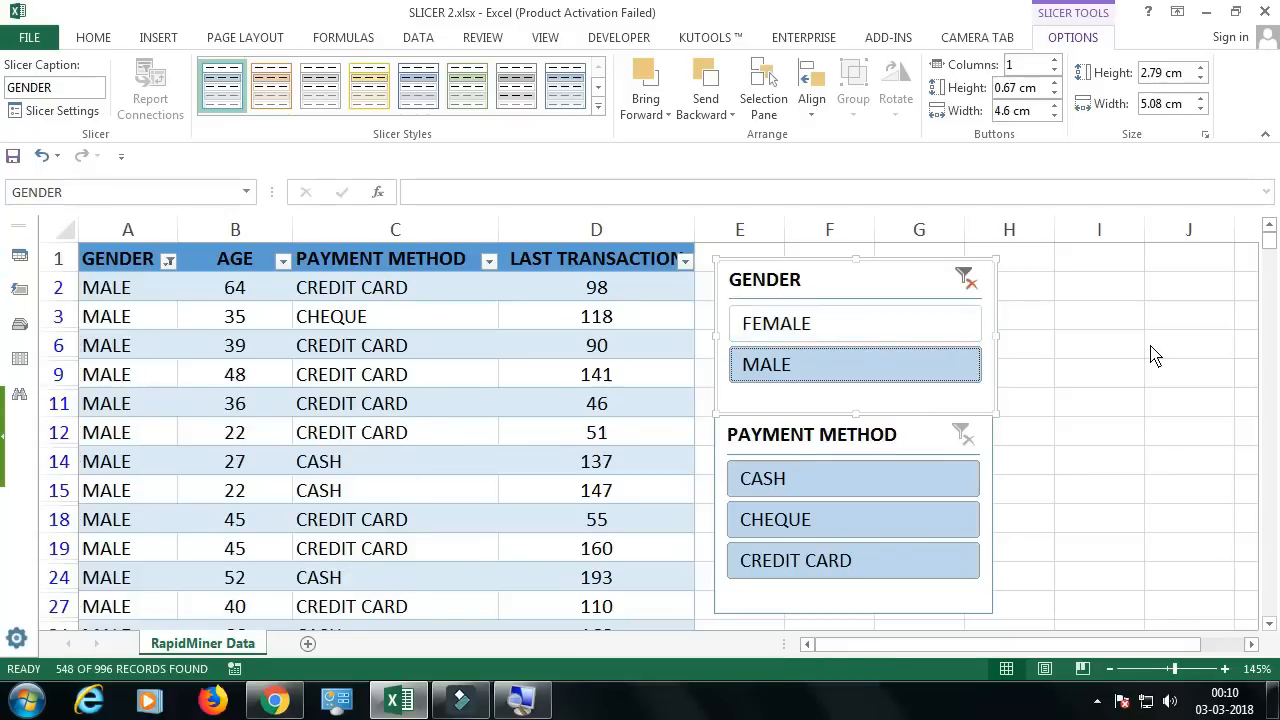
key("Up")
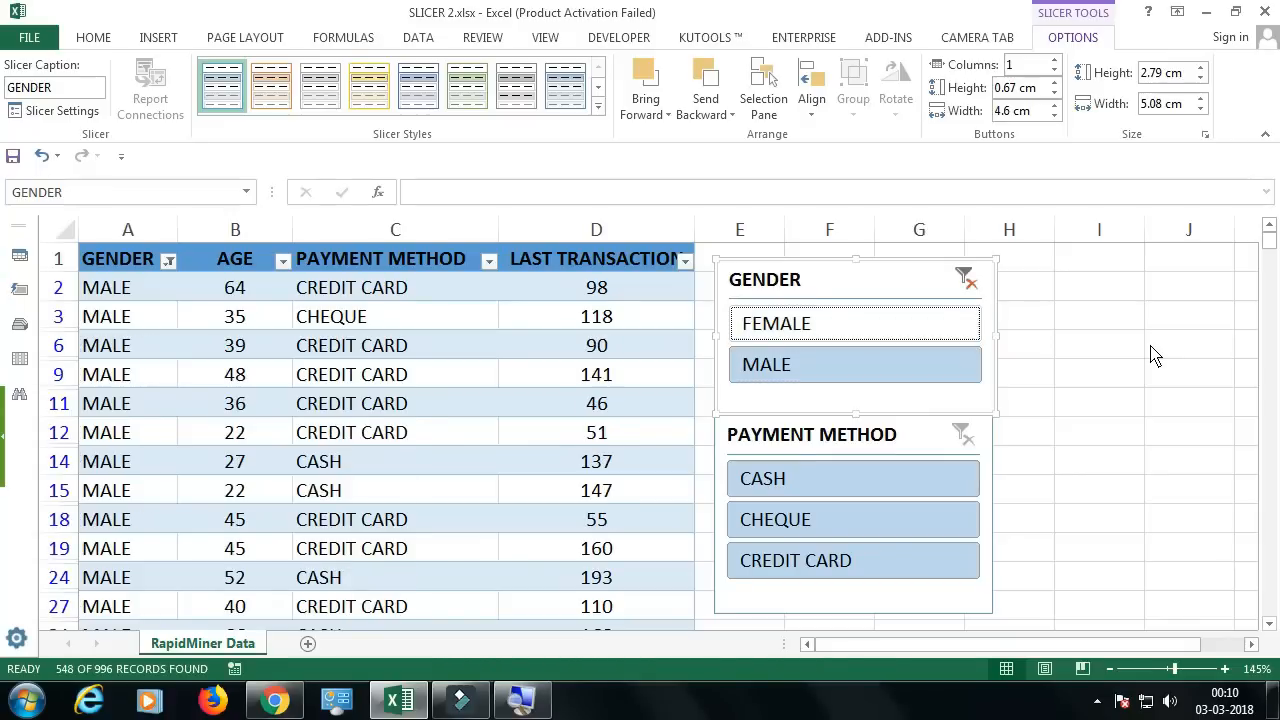
key("space")
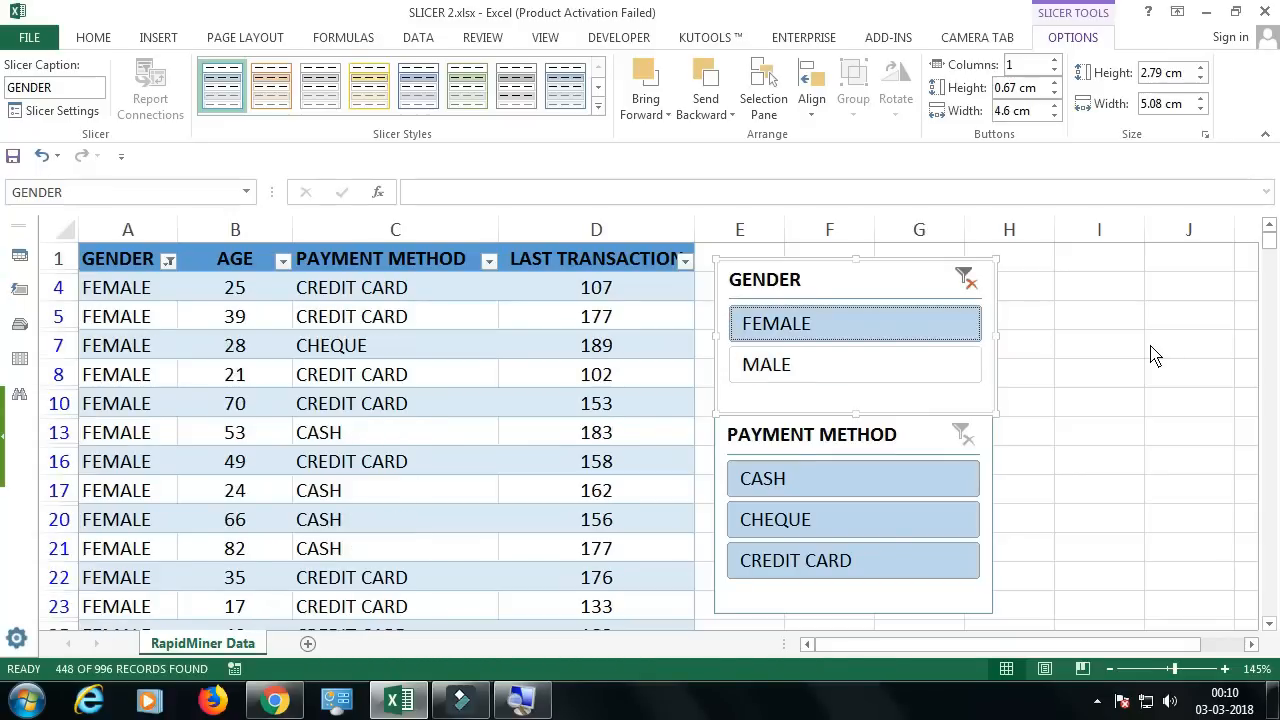
key("alt+c")
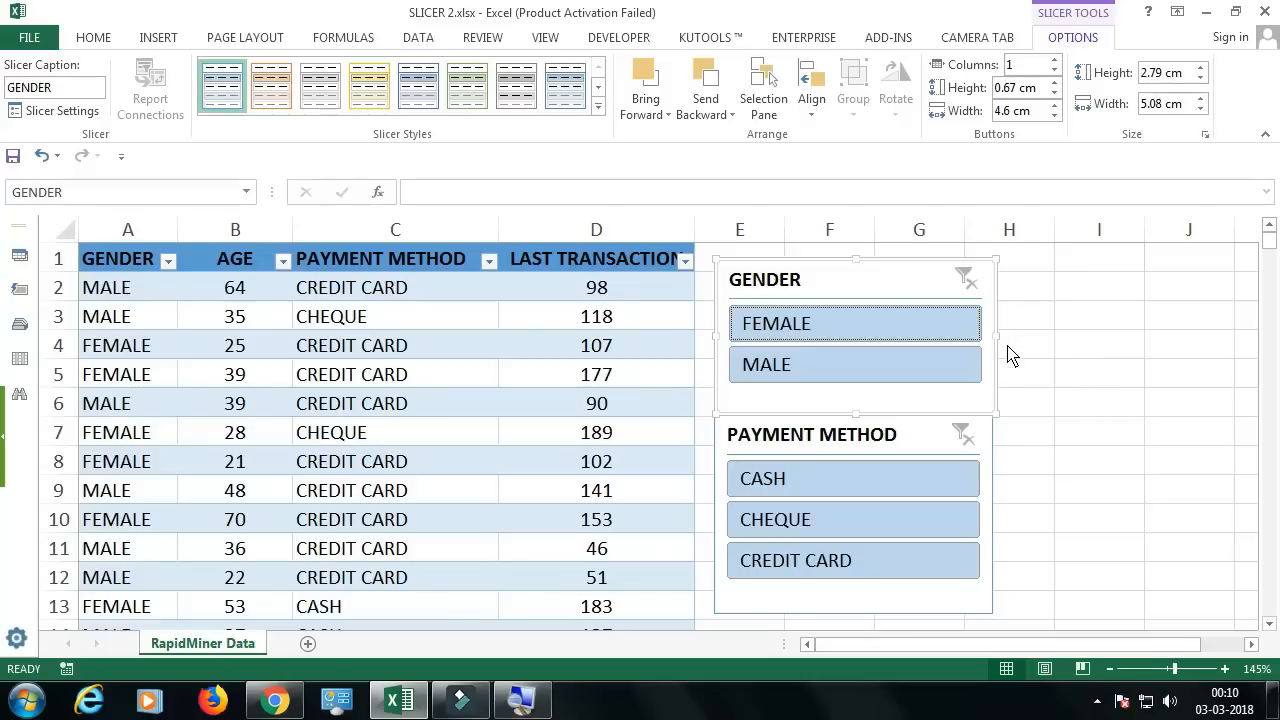
Step: Move the PAYMENT METHOD slicer slightly up, arrange its buttons in 2 columns and shorten it to about 3.32 cm high
left_click_drag(887, 436, 884, 428)
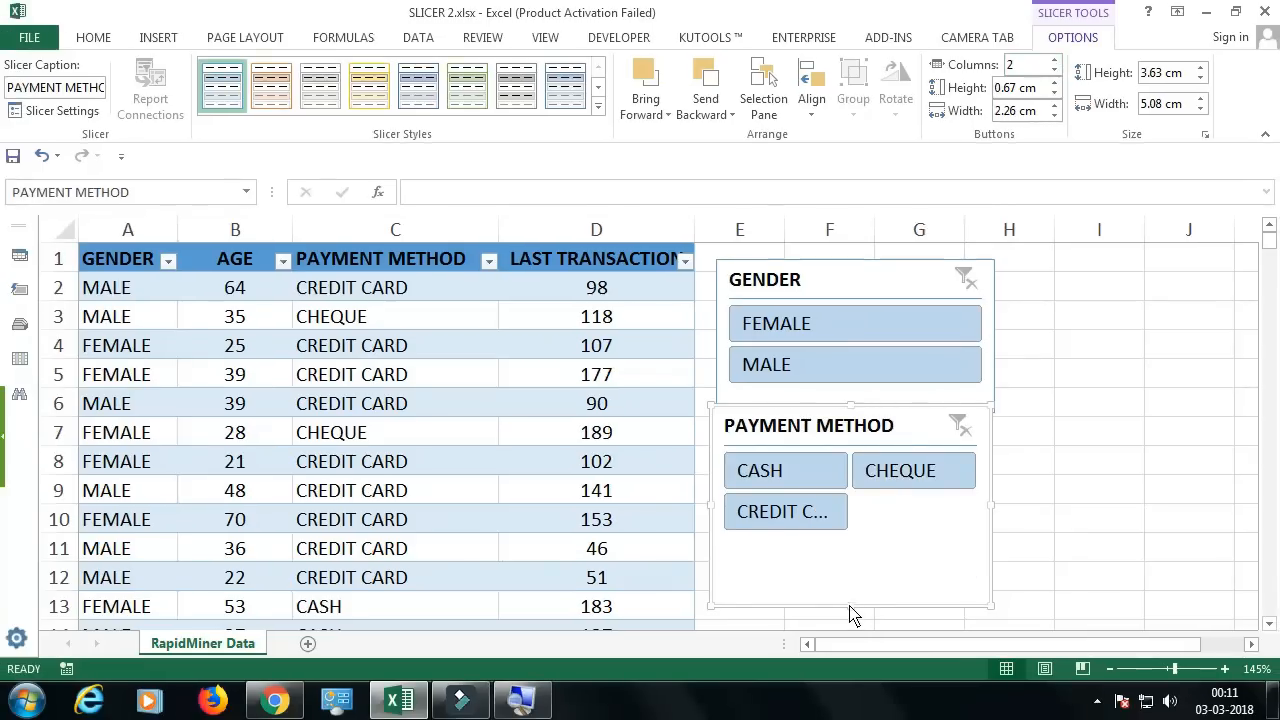
left_click_drag(852, 615, 851, 597)
left_click(380, 443)
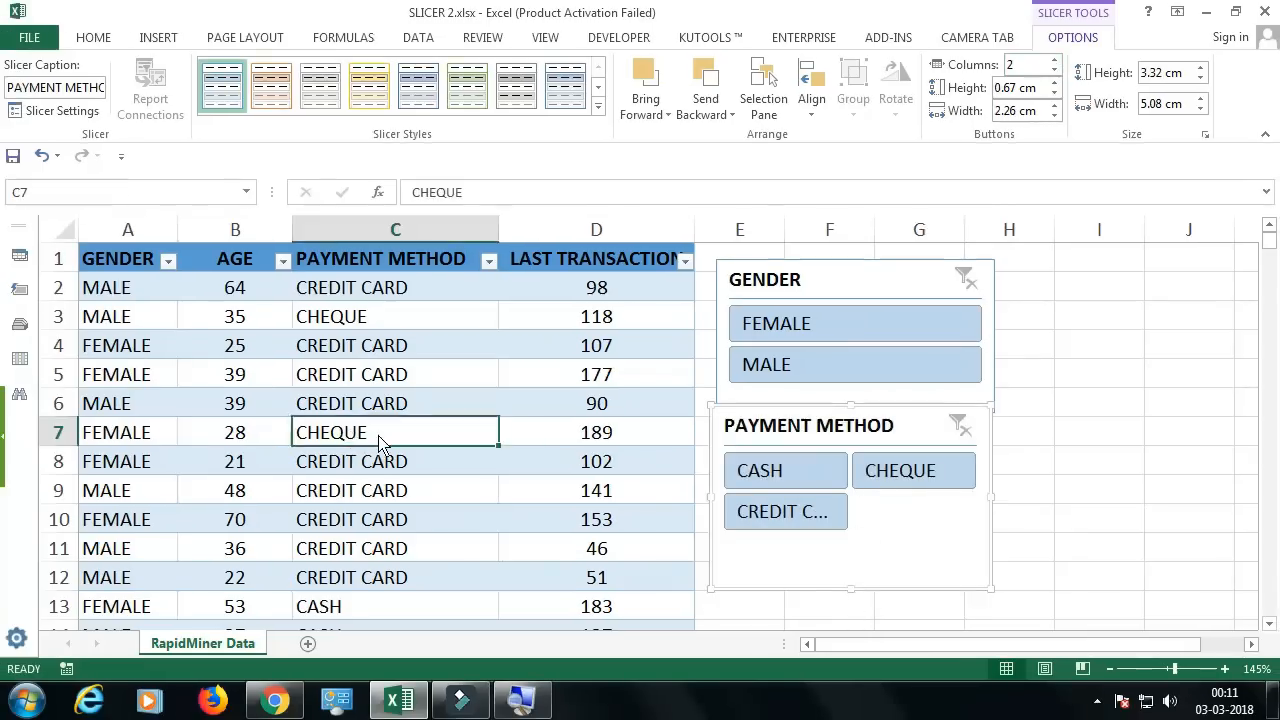
Step: Change the payment method in cells C10 and C12 to NEFT
left_click(381, 487)
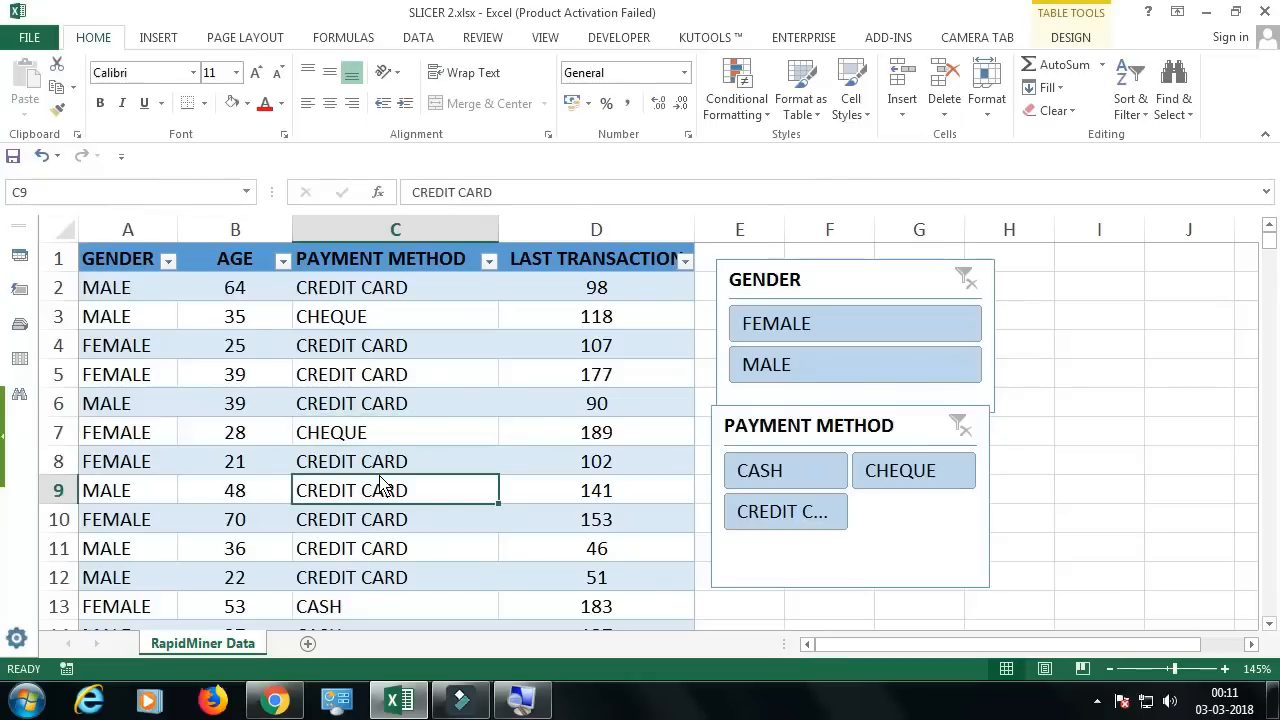
key("Down")
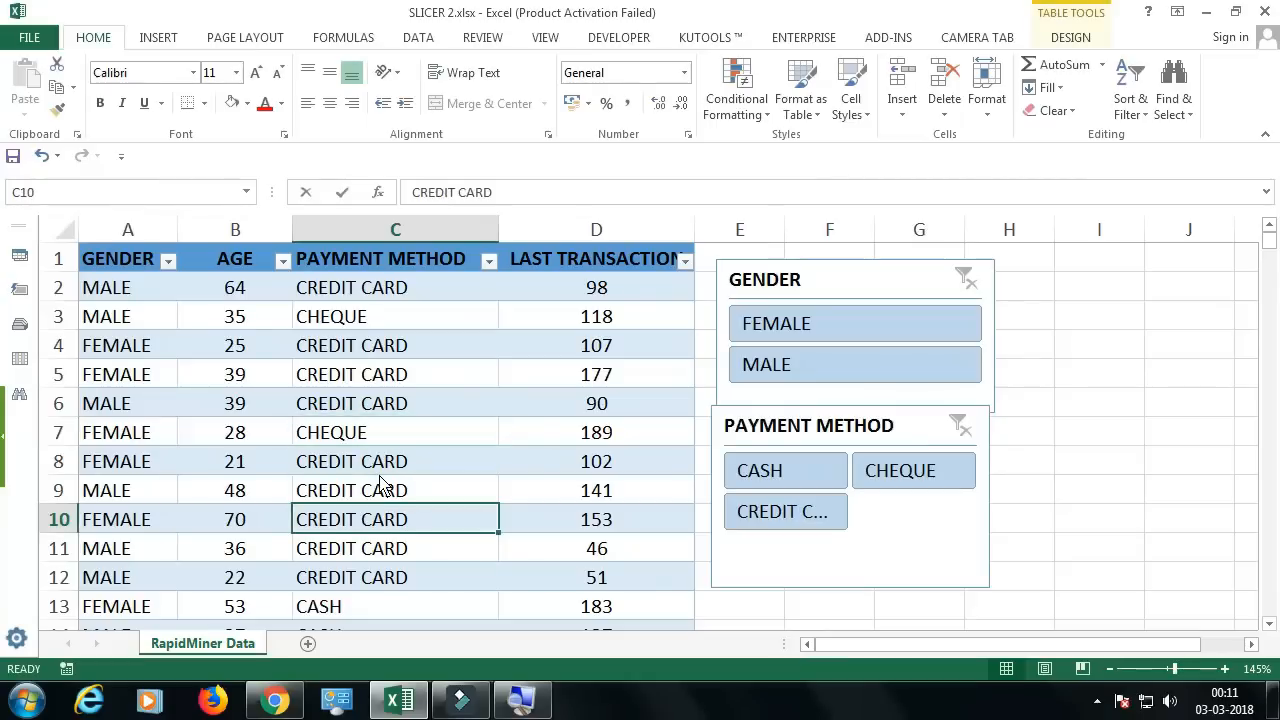
type("NEFT")
key("Return")
key("Return")
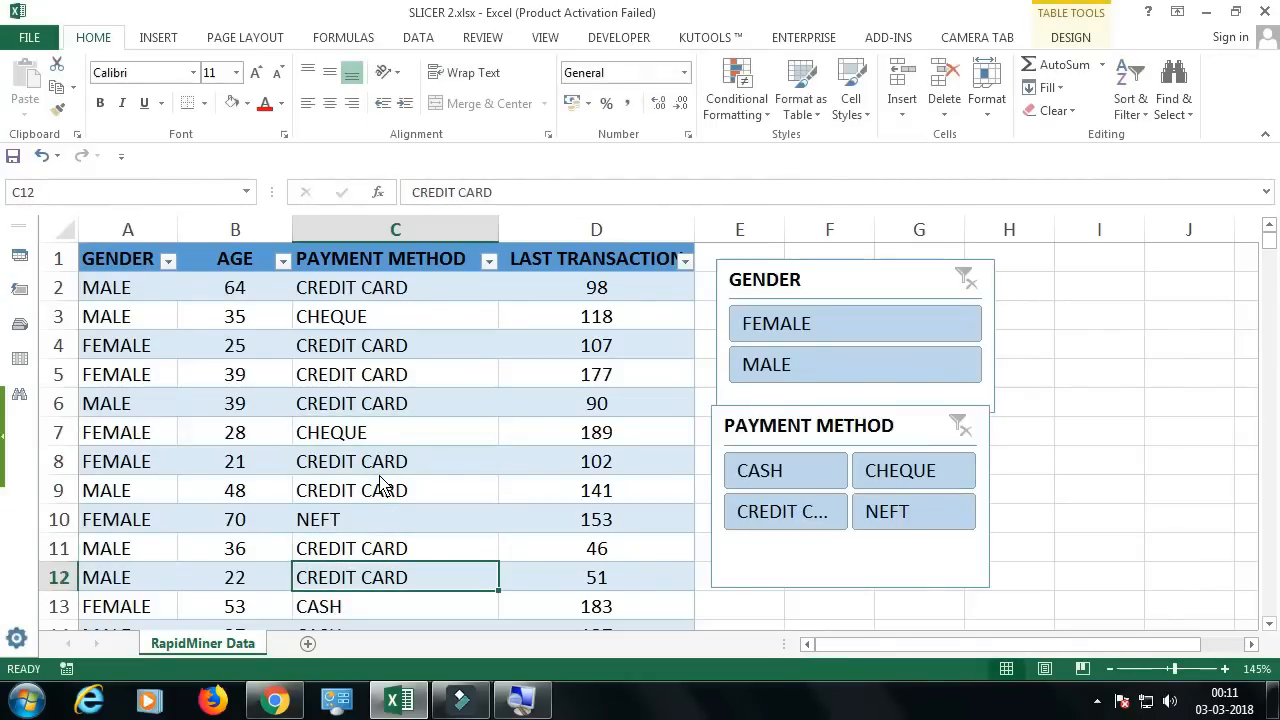
type("NEFT")
key("Return")
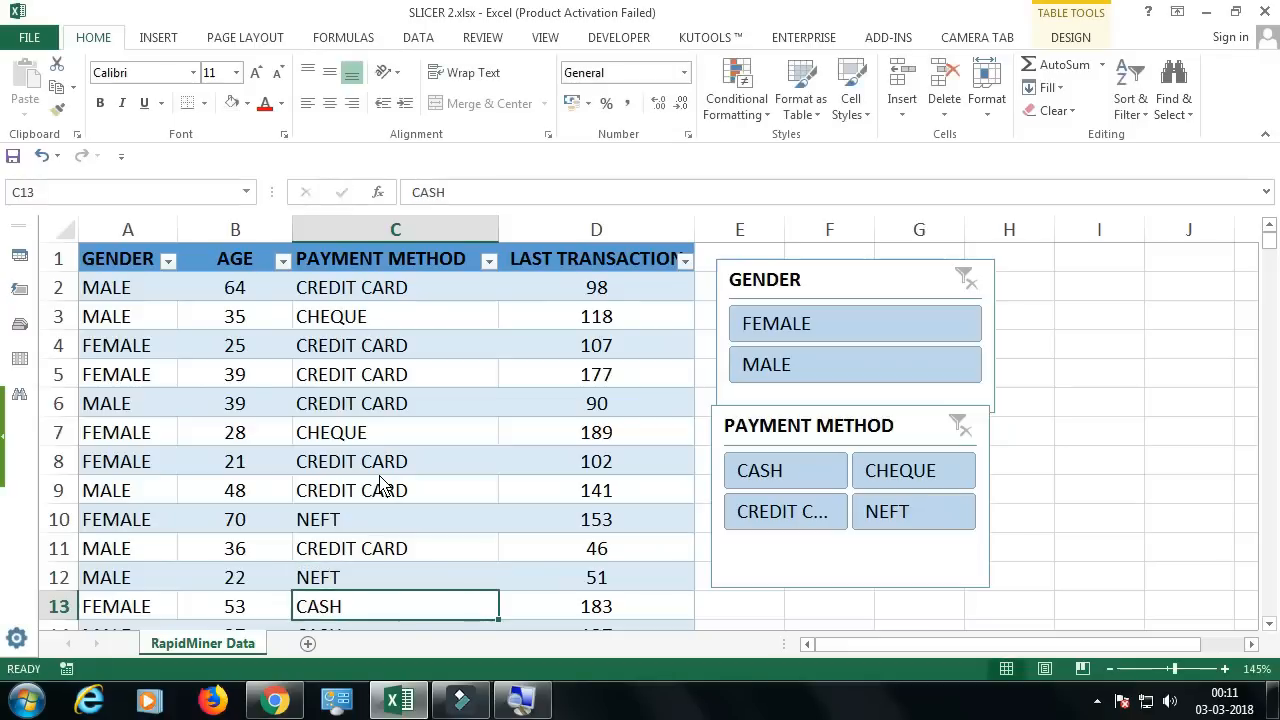
Step: Change the payment method in cell C8 to RTGS
left_click(375, 468)
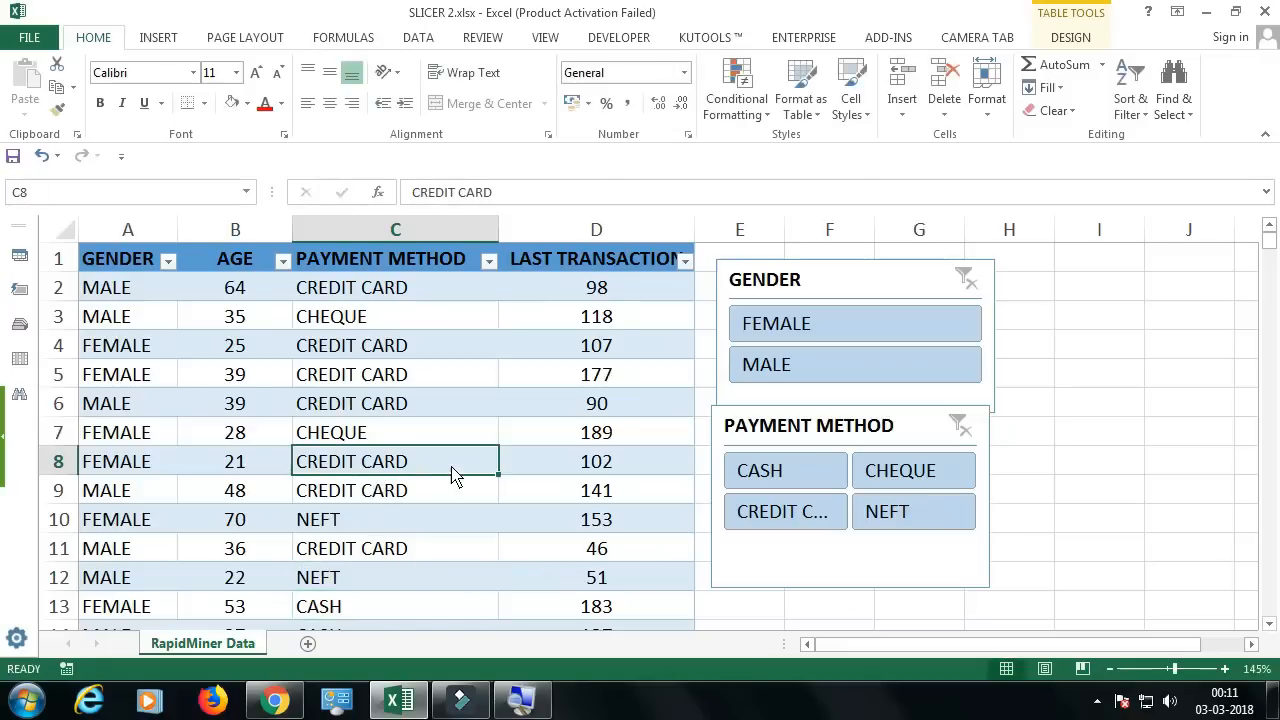
type("RT")
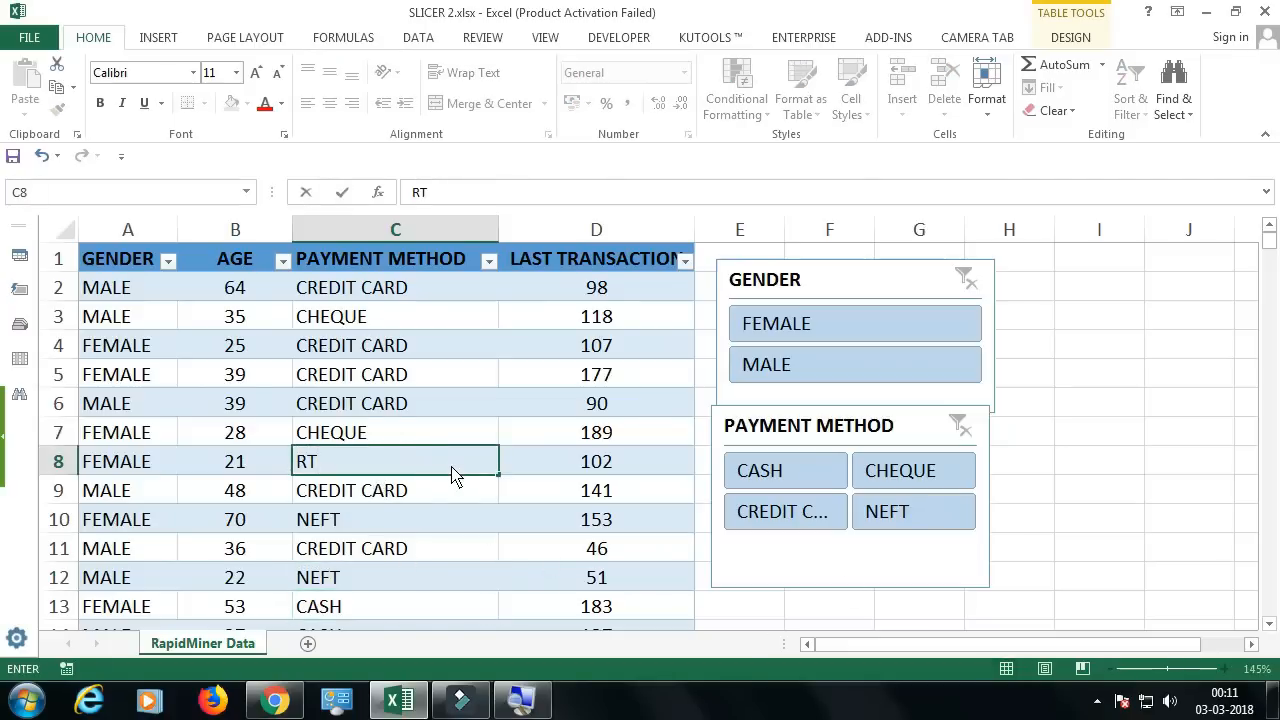
type("GS")
key("Return")
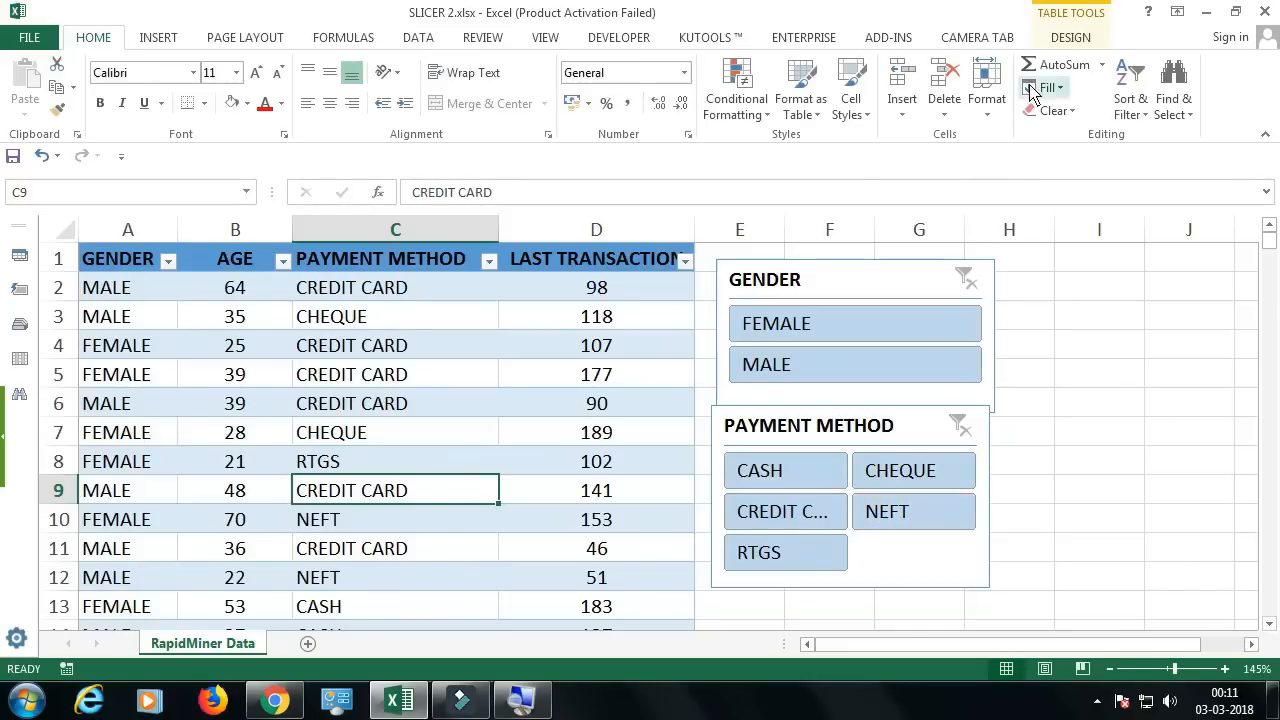
Step: Increase the PAYMENT METHOD slicer's button columns to 5 and widen the slicer to about 8.16 cm
left_click(908, 406)
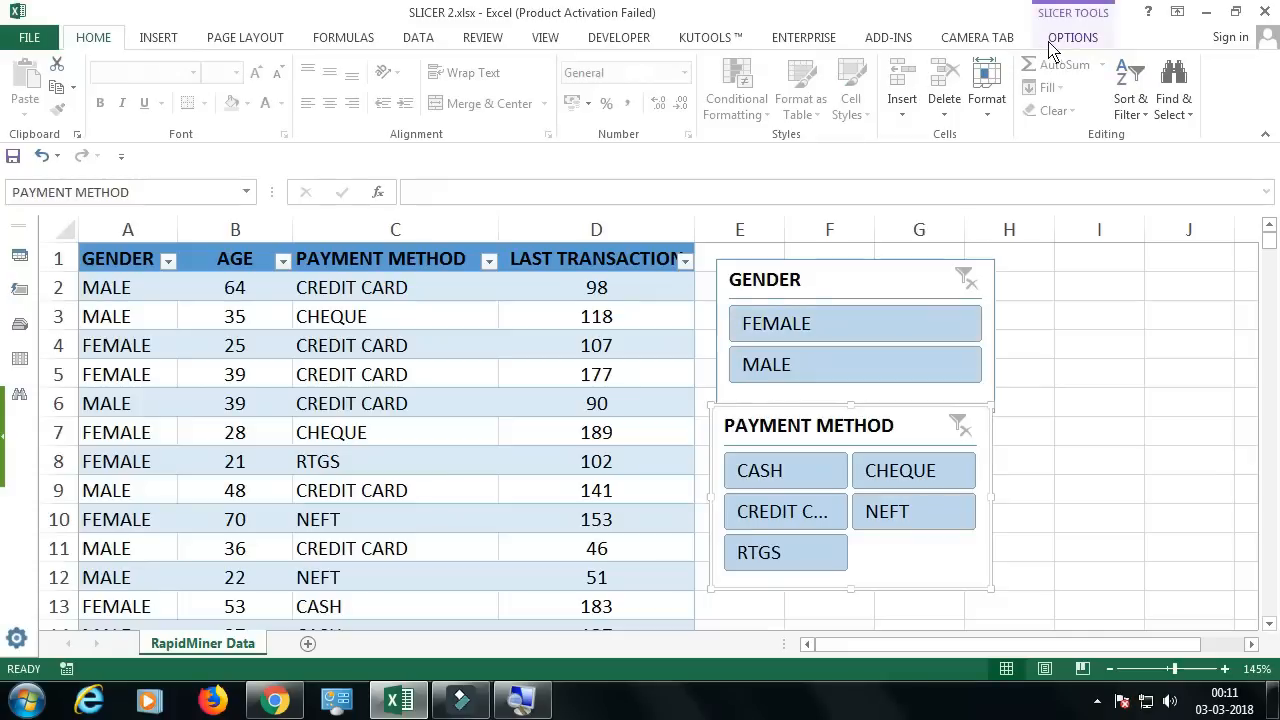
left_click(1050, 45)
left_click(1054, 60)
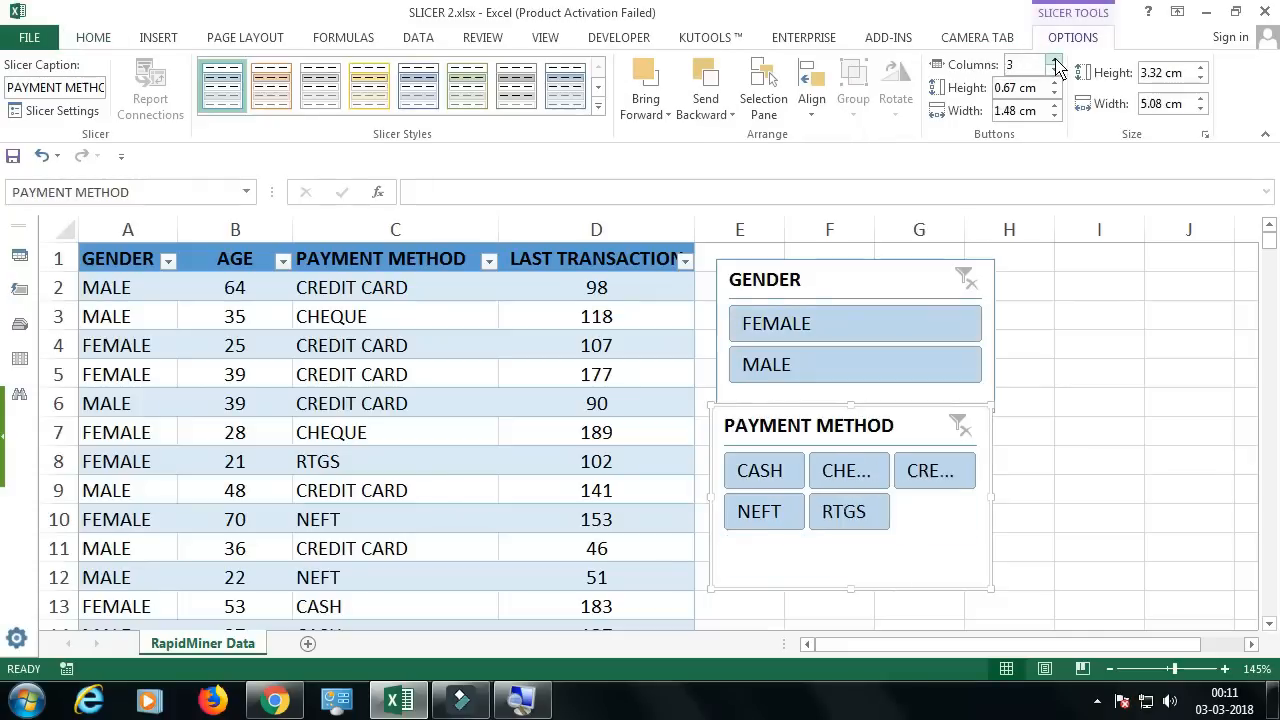
left_click(1055, 60)
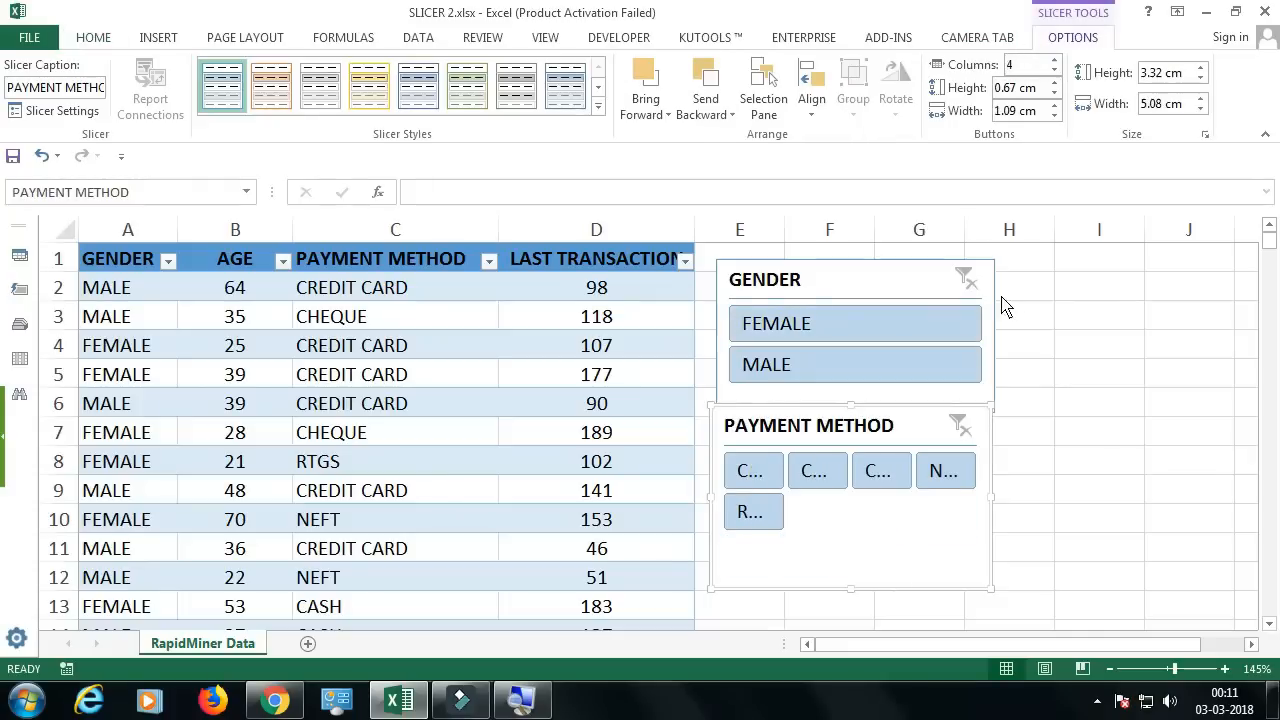
left_click_drag(990, 505, 1160, 487)
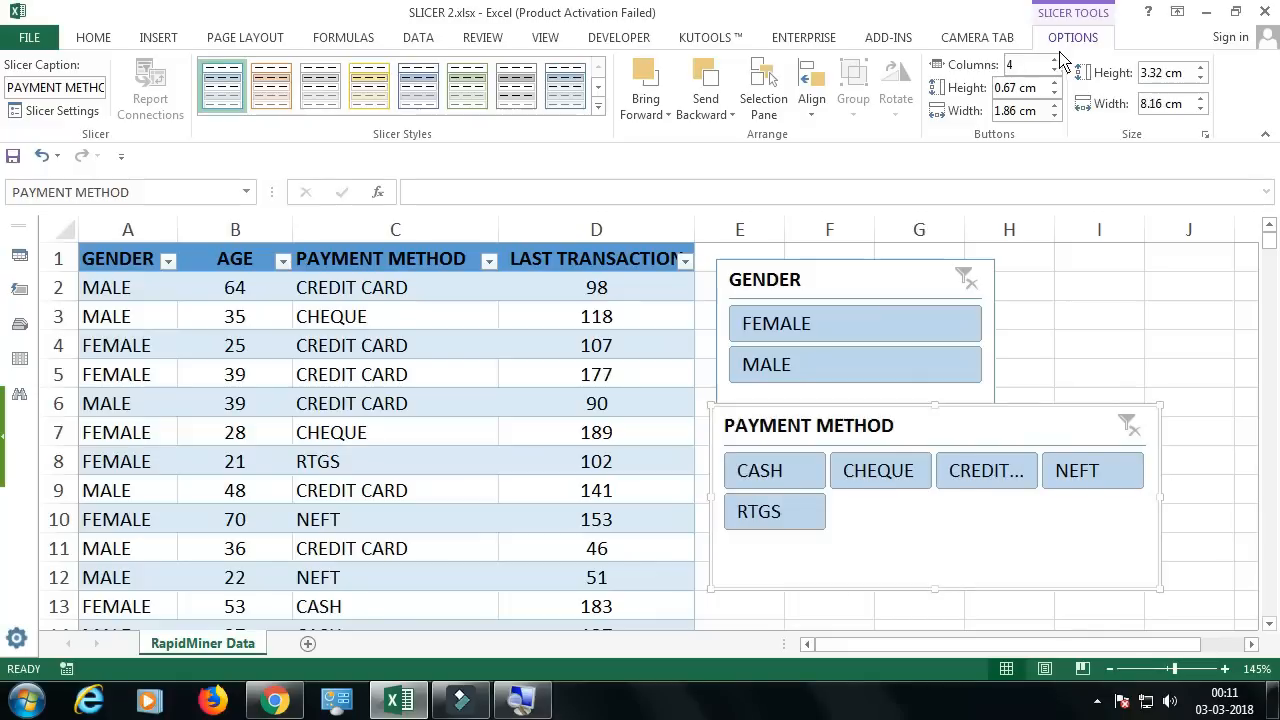
left_click(1055, 61)
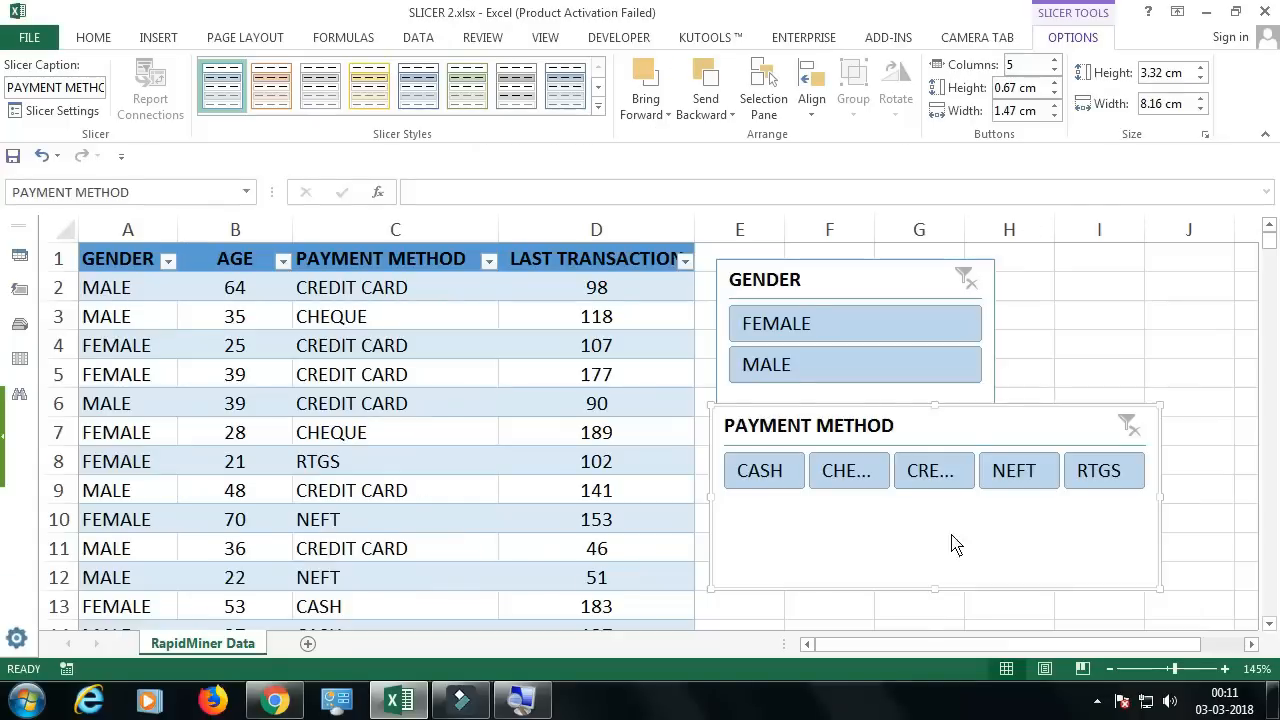
Step: Shorten the PAYMENT METHOD slicer to about 3.23 cm high and set its button columns to 2
mouse_move(935, 589)
left_mouse_down()
mouse_move(949, 514)
mouse_move(937, 594)
left_mouse_up()
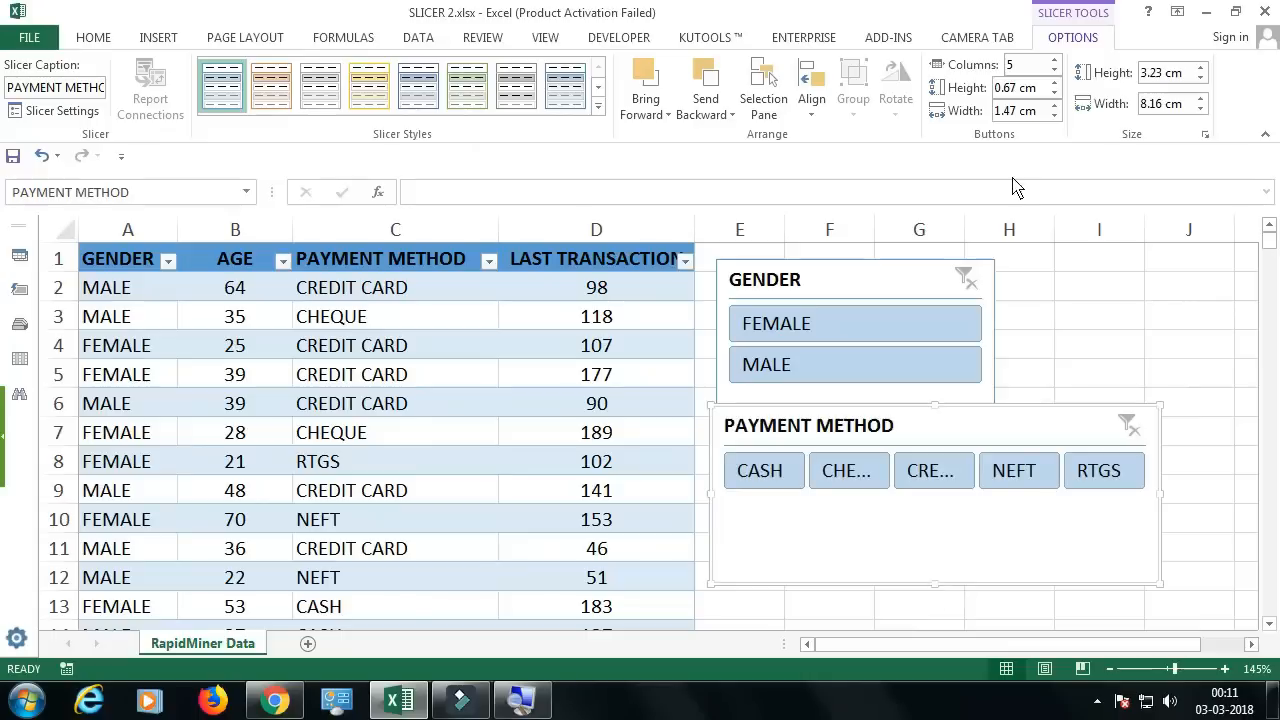
left_click(1054, 70)
left_click(1054, 70)
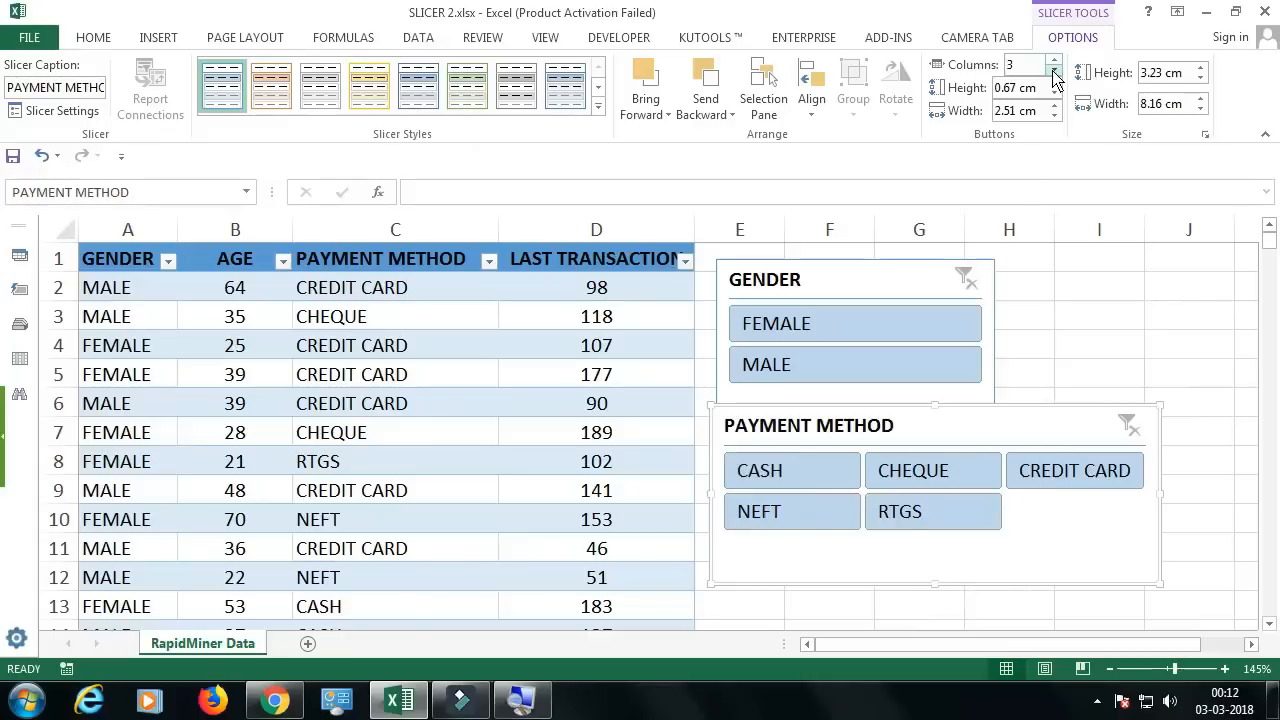
left_click(1054, 71)
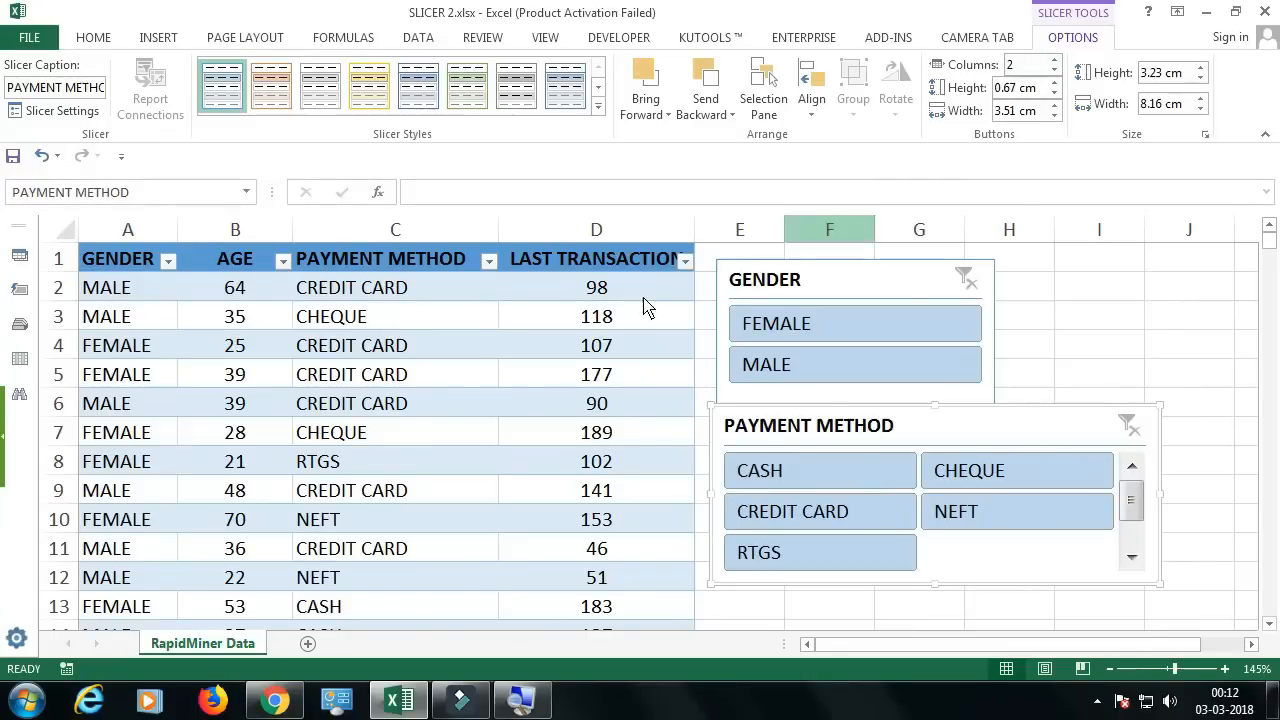
Step: Change the payment method in cell C6 to ONLINE
left_click(428, 405)
type("ON")
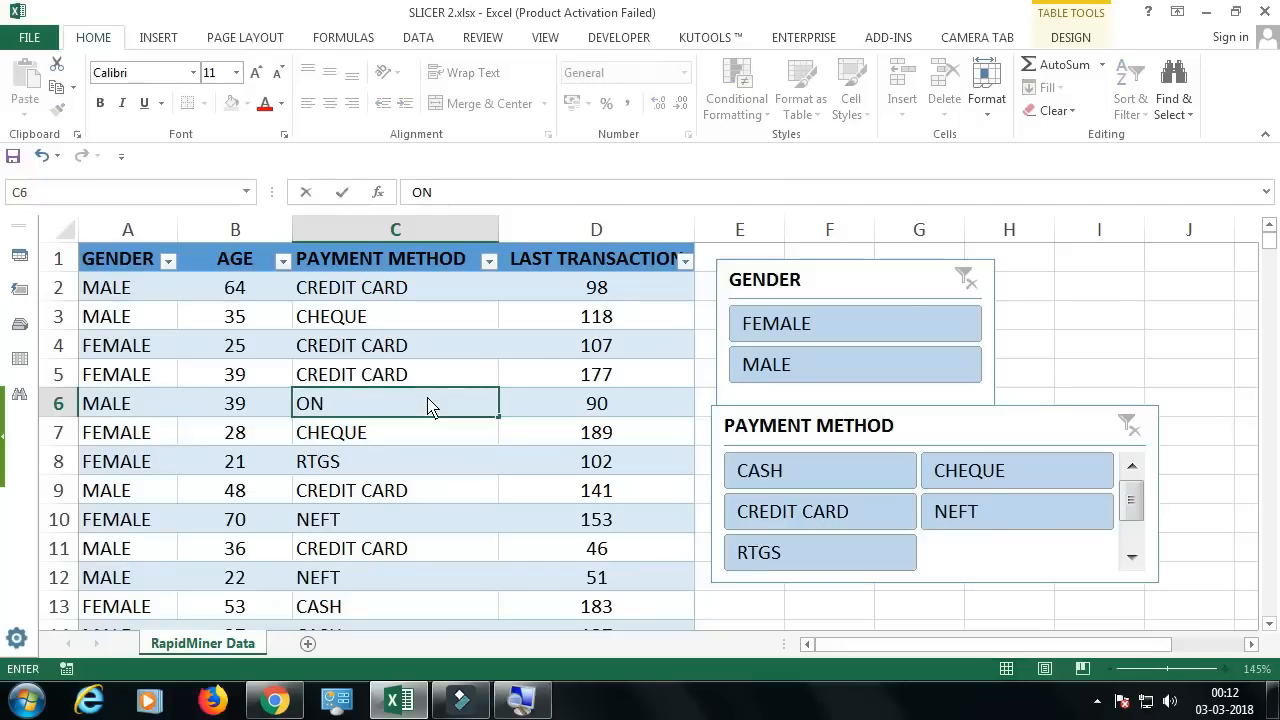
type("LINE")
key("Return")
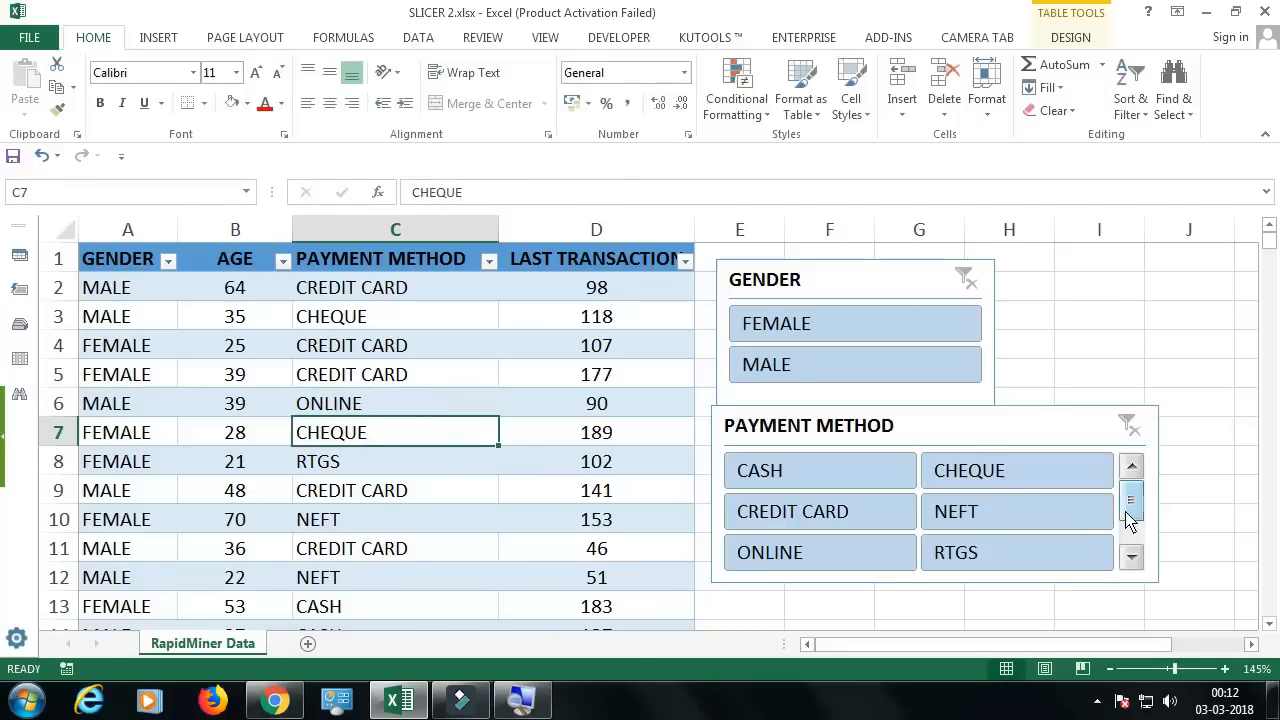
Step: Extend the PAYMENT METHOD slicer downward to about 3.58 cm high to fit all its buttons
left_click(1130, 556)
left_click(1106, 586)
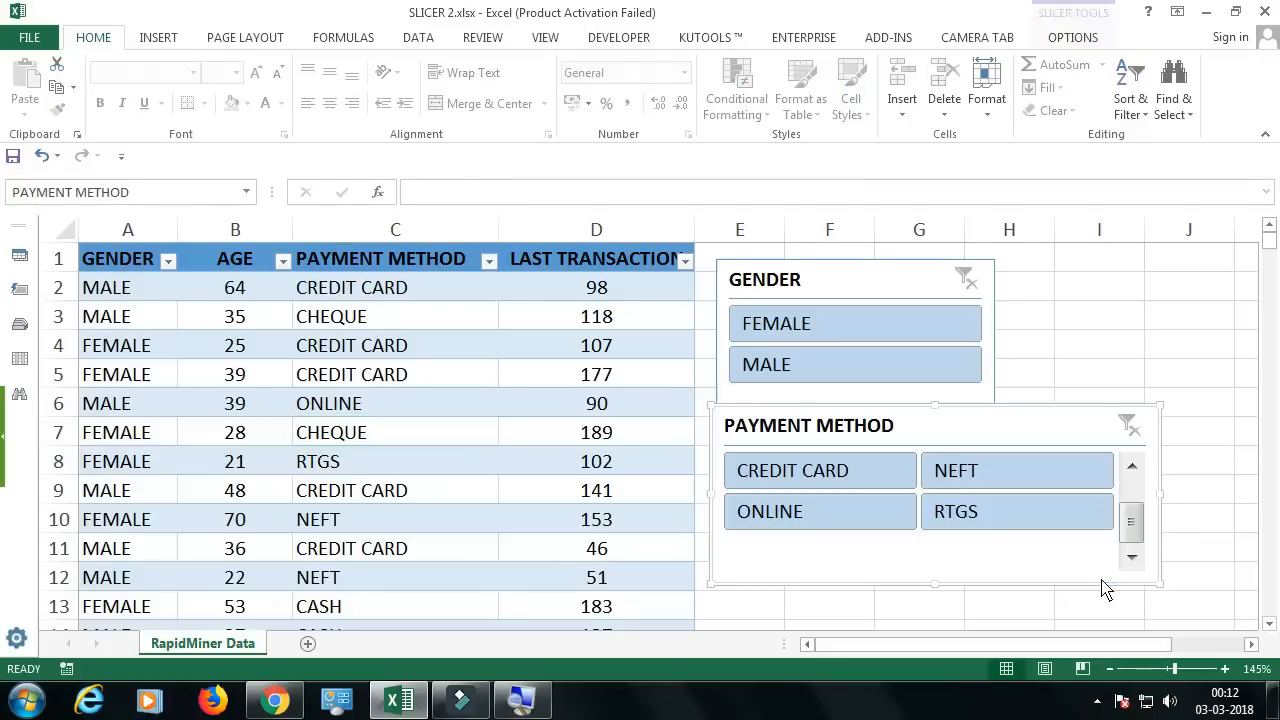
left_click_drag(936, 588, 934, 604)
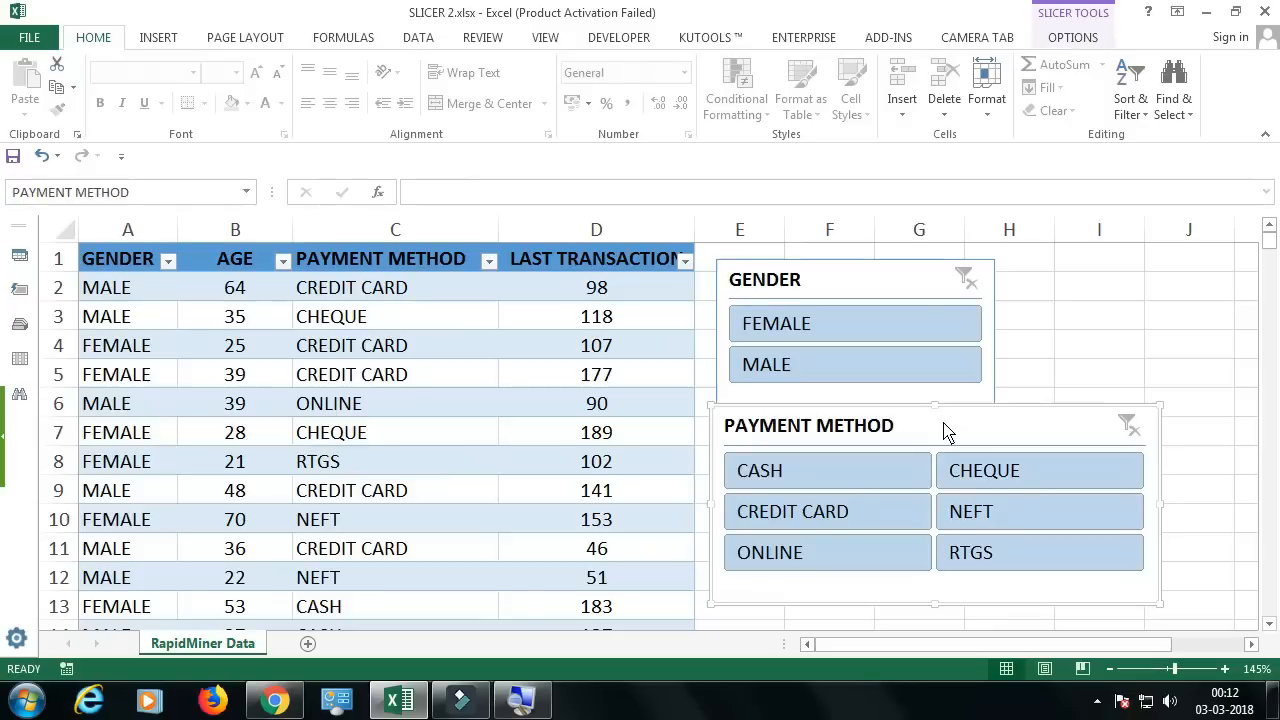
Step: Adjust the overall width of the PAYMENT METHOD slicer, widening it past 8.5 cm and settling on 8.6 cm
left_click(1073, 38)
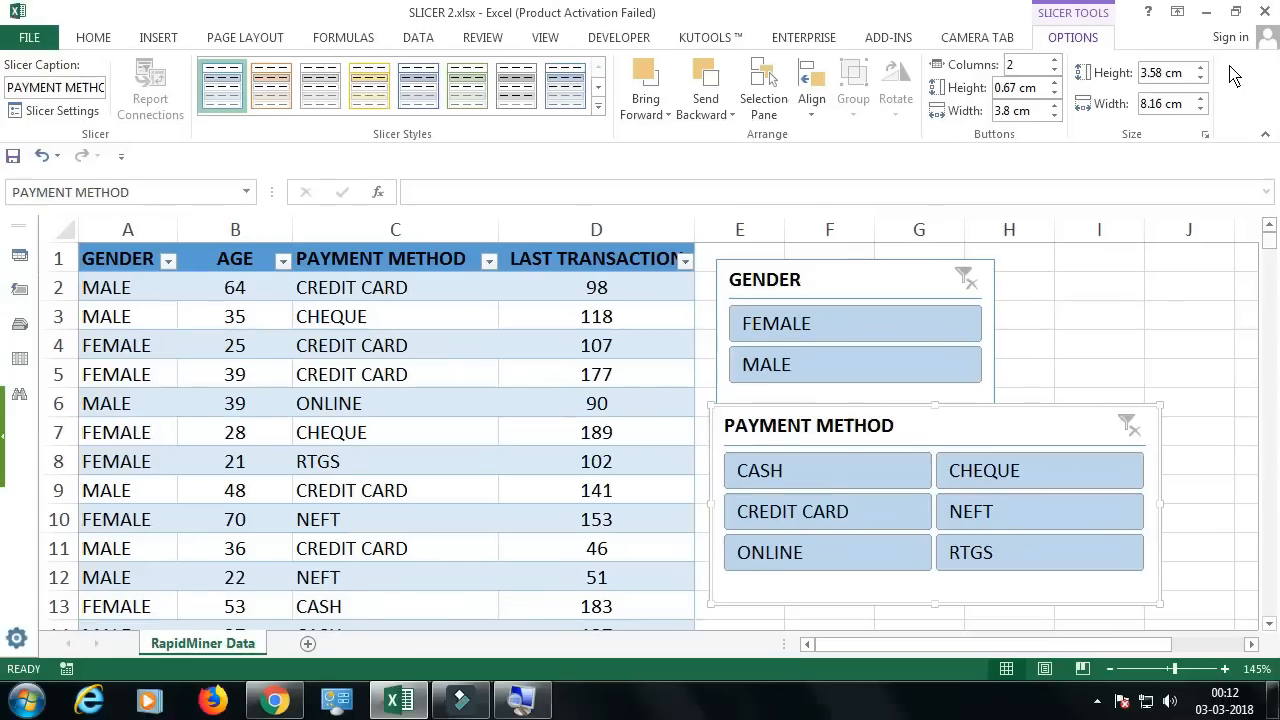
left_click(1201, 99)
left_click(1201, 99)
left_click(1201, 99)
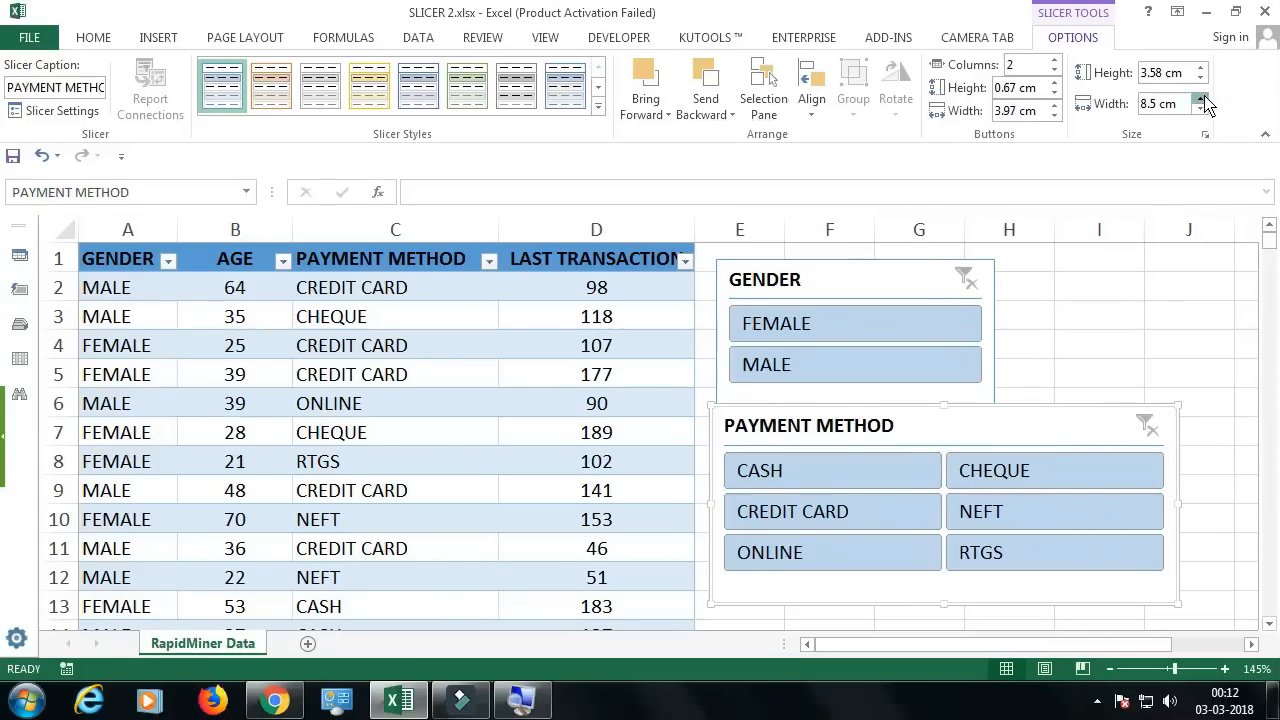
left_click(1201, 99)
left_click(1202, 99)
left_click(1202, 99)
left_click(1202, 99)
left_click(1202, 99)
left_click(1202, 110)
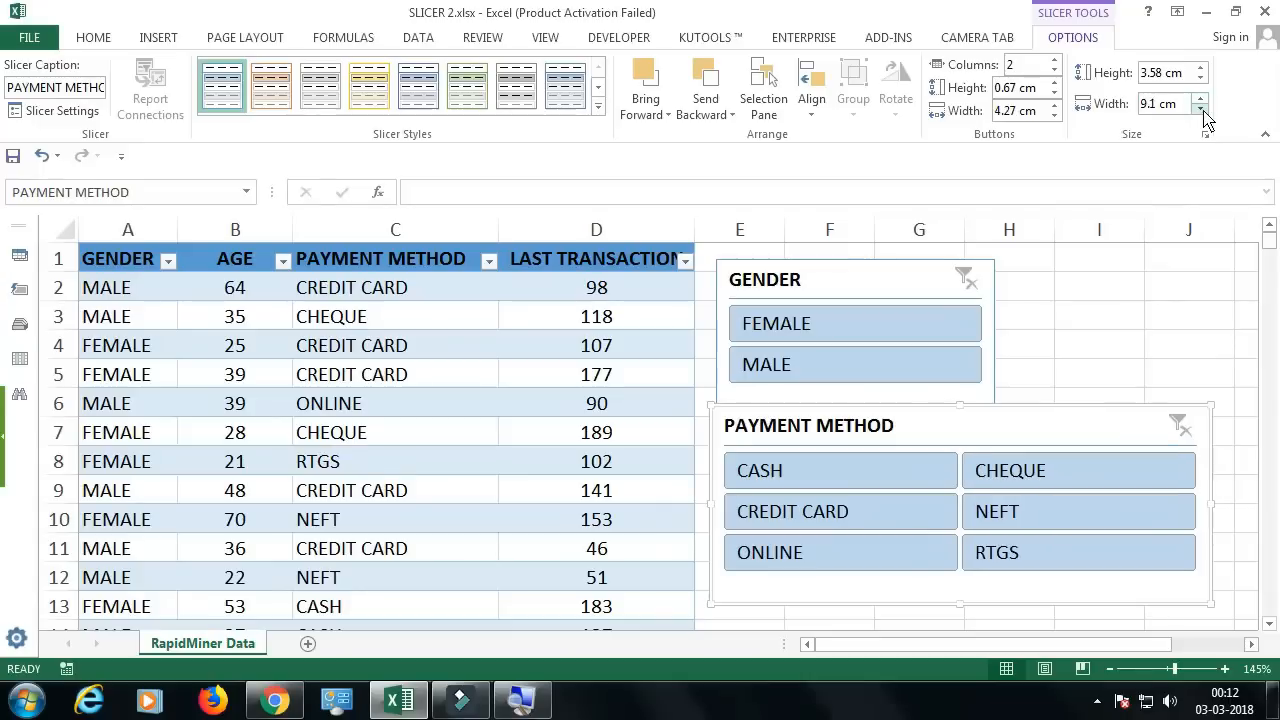
left_click(1202, 110)
left_click(1202, 110)
left_click(1201, 110)
left_click(1201, 110)
Step: Adjust the overall height of the PAYMENT METHOD slicer to 3.6 cm
left_click(1201, 67)
left_click(1201, 67)
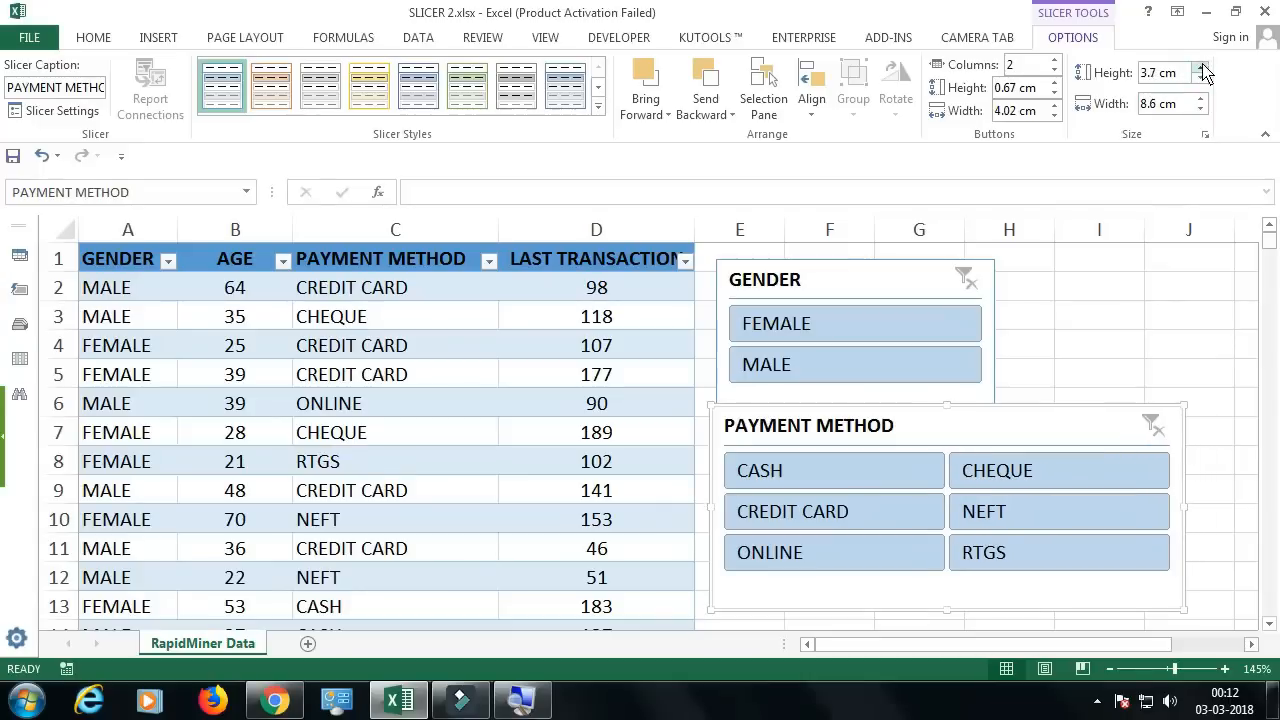
left_click(1201, 67)
left_click(1201, 67)
left_click(1201, 67)
left_click(1201, 67)
left_click(1201, 67)
left_click(1201, 80)
left_click(1201, 80)
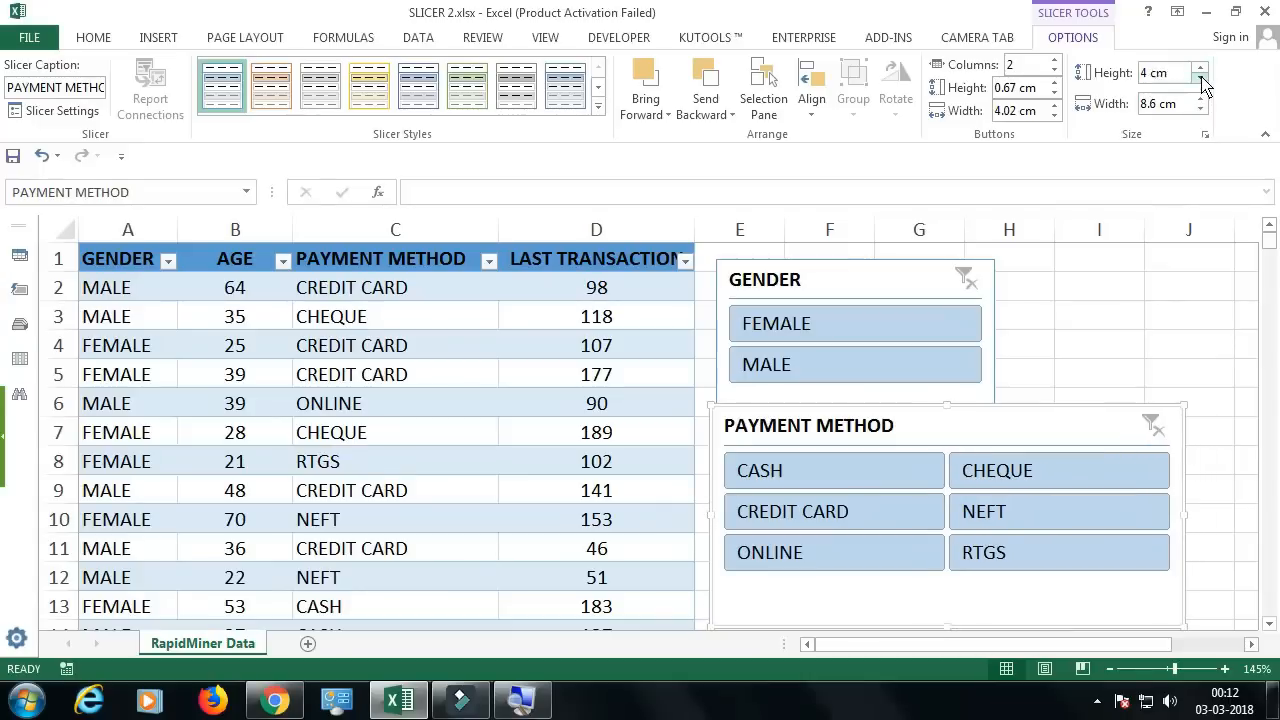
left_click(1201, 80)
left_click(1201, 80)
left_click(1201, 80)
left_click(1201, 80)
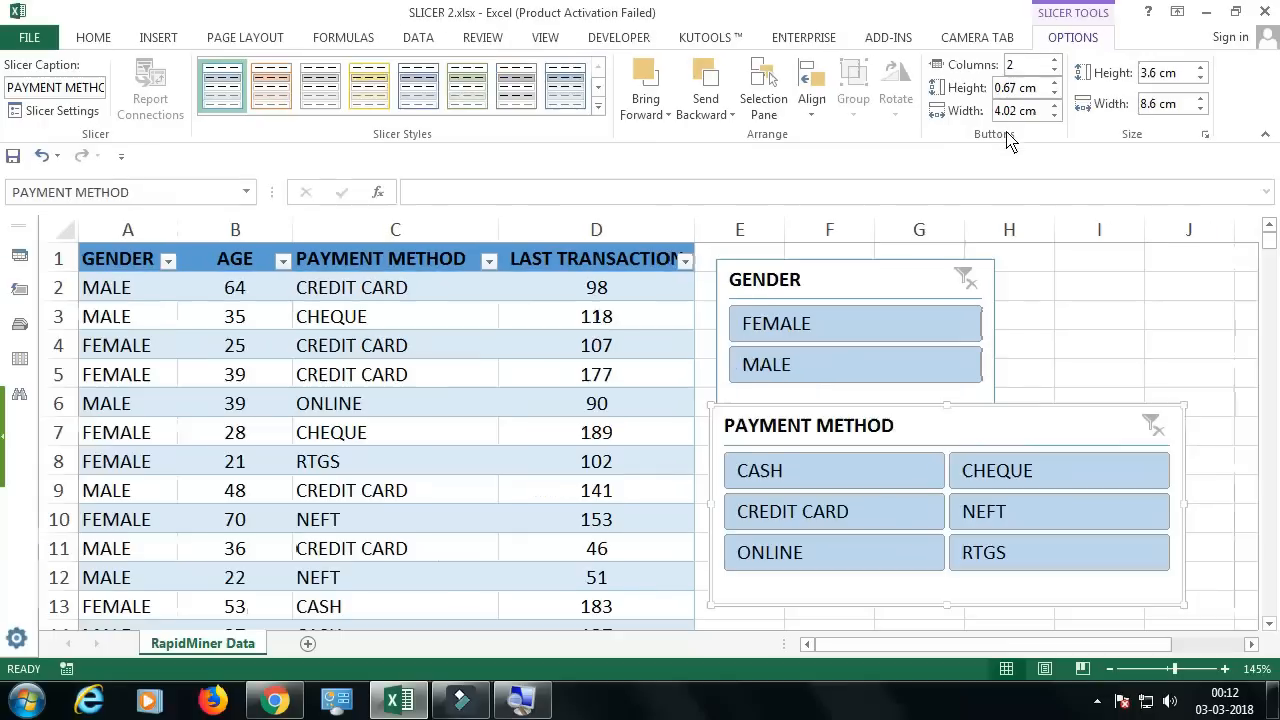
Step: Try wider buttons in the PAYMENT METHOD slicer, then narrow the button width to 2.6 cm
left_click(1054, 105)
left_click(1054, 106)
left_click(1054, 106)
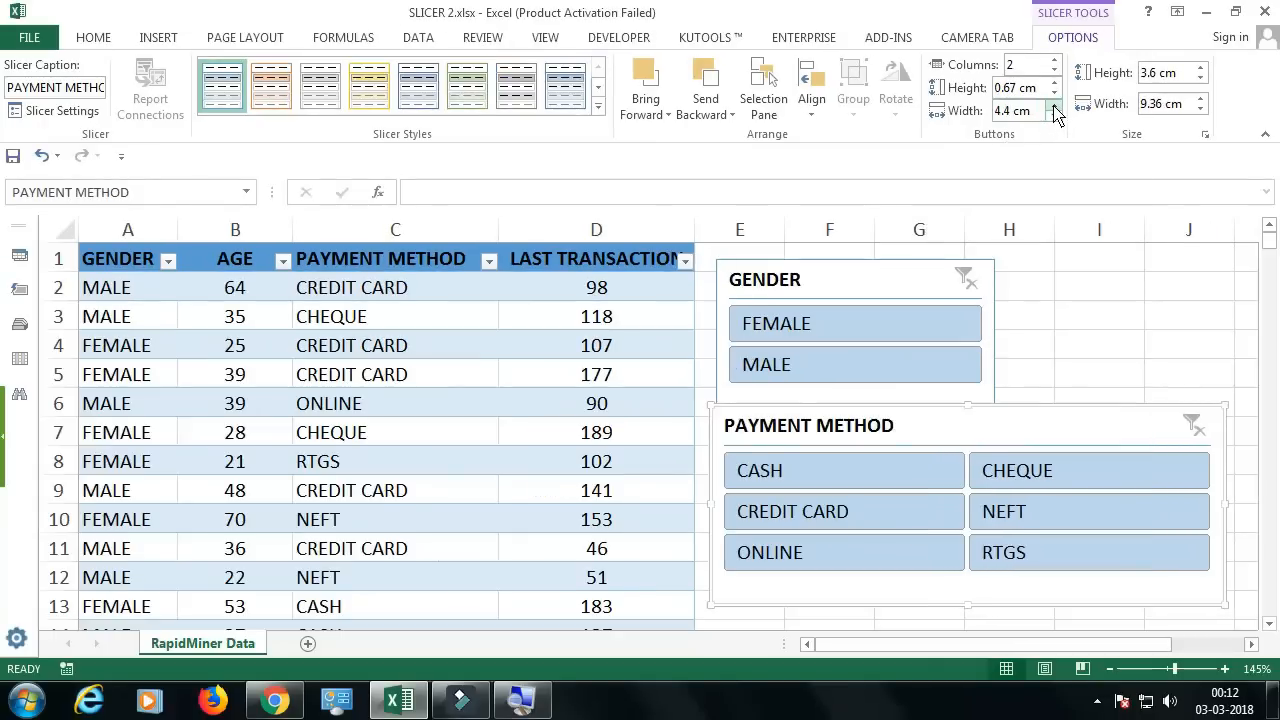
left_click(1054, 116)
left_click(1054, 116)
left_click(1054, 116)
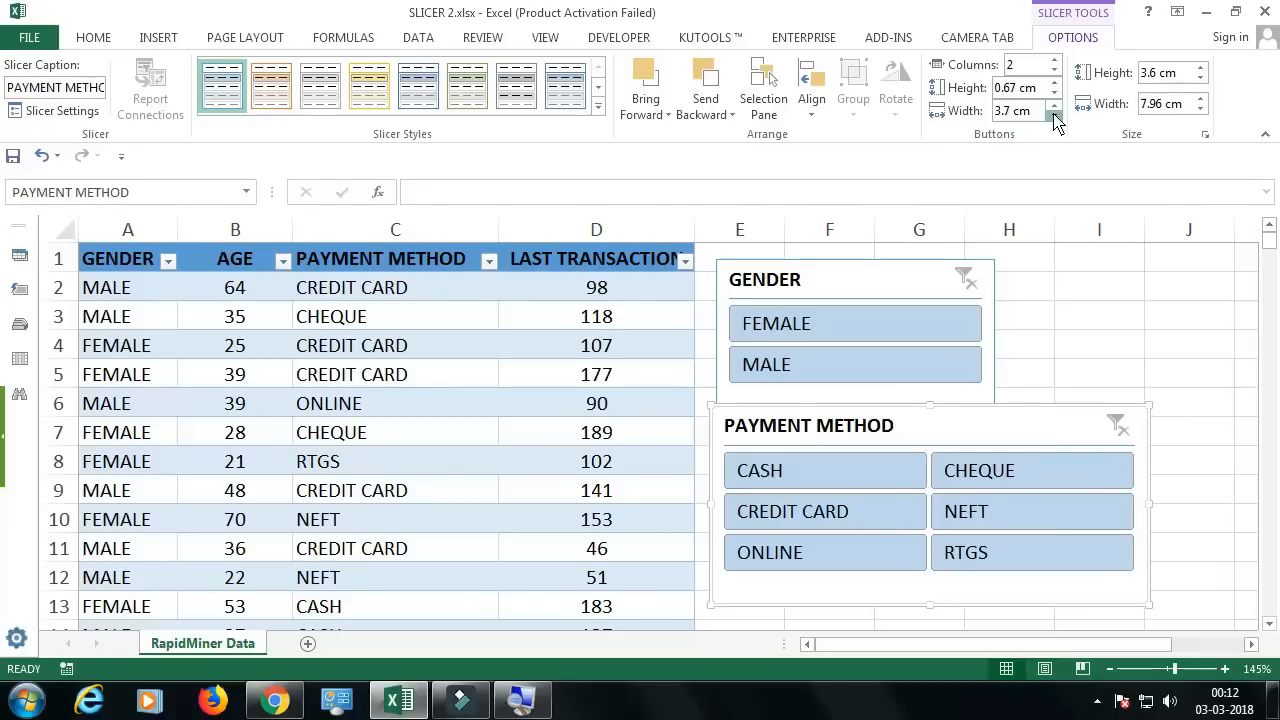
left_click(1054, 116)
left_click(1054, 116)
left_click(1054, 116)
left_click(1054, 116)
left_click(1054, 116)
left_click(1054, 116)
left_click(1054, 116)
left_click(1054, 116)
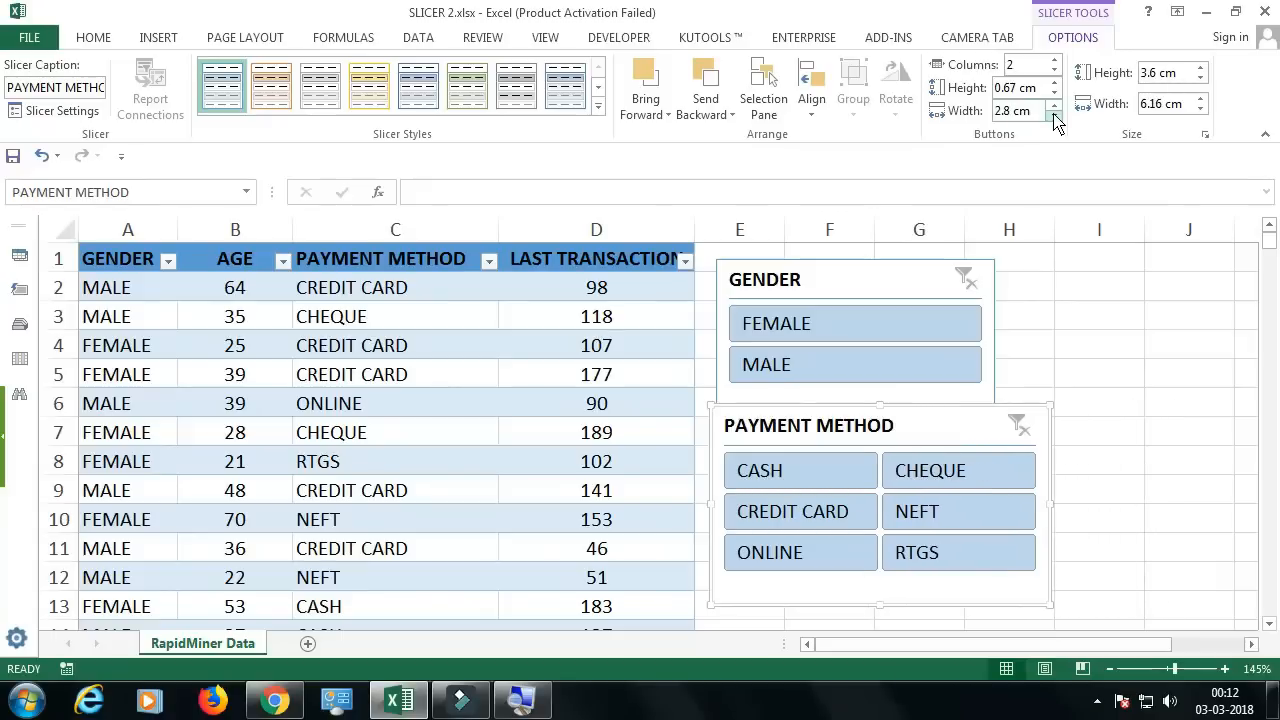
left_click(1054, 116)
left_click(1054, 116)
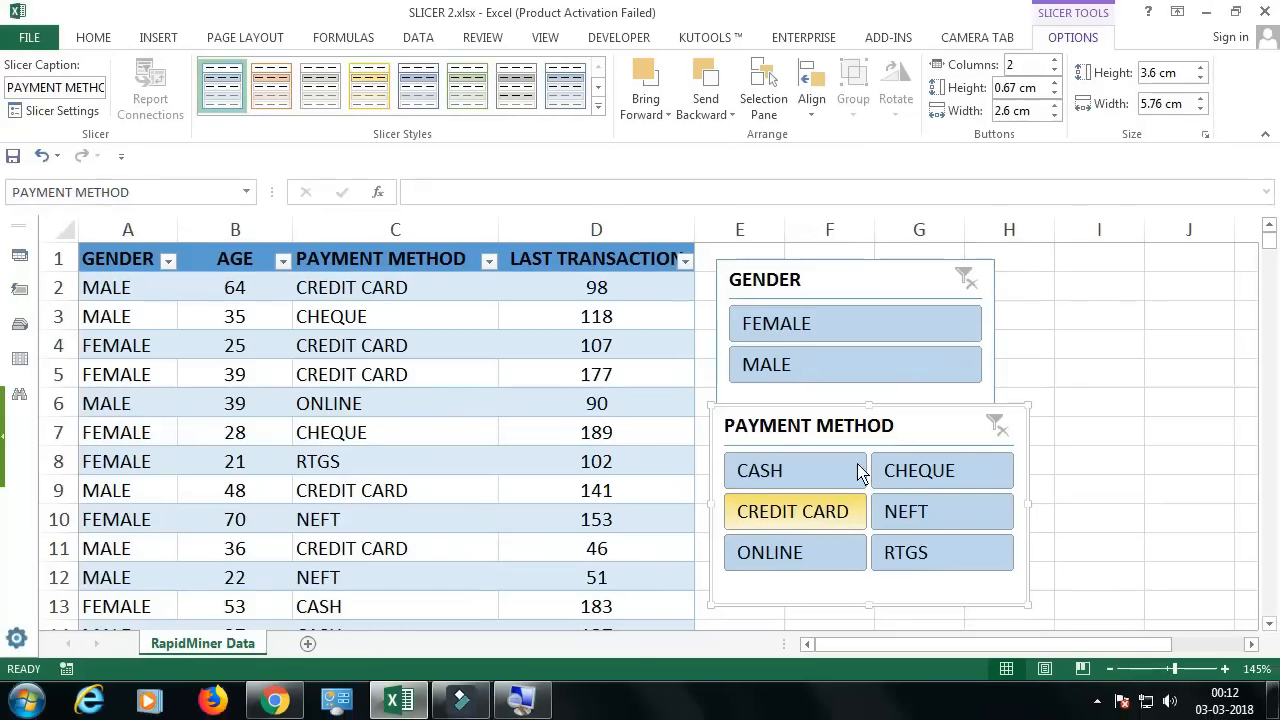
Step: Select the GENDER slicer, clear its FEMALE filter and set its button width to 4.2 cm
left_click(908, 338)
left_click(966, 280)
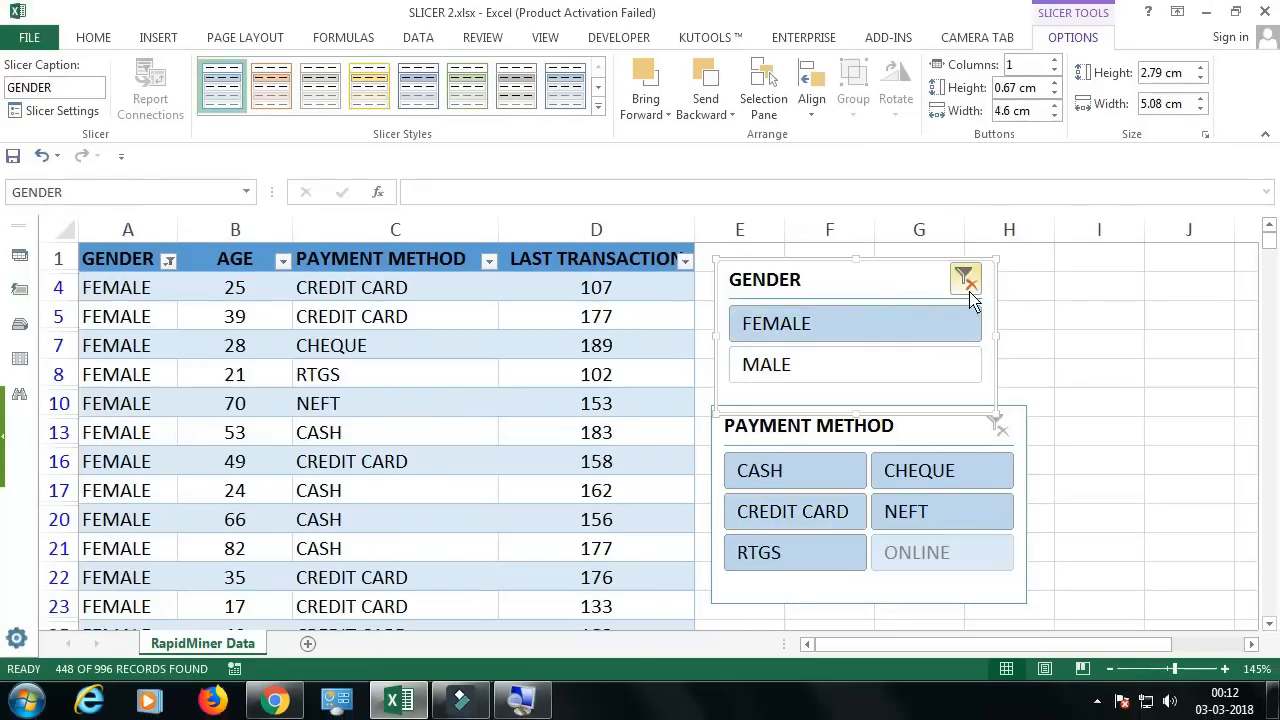
left_click(1054, 116)
left_click(1054, 116)
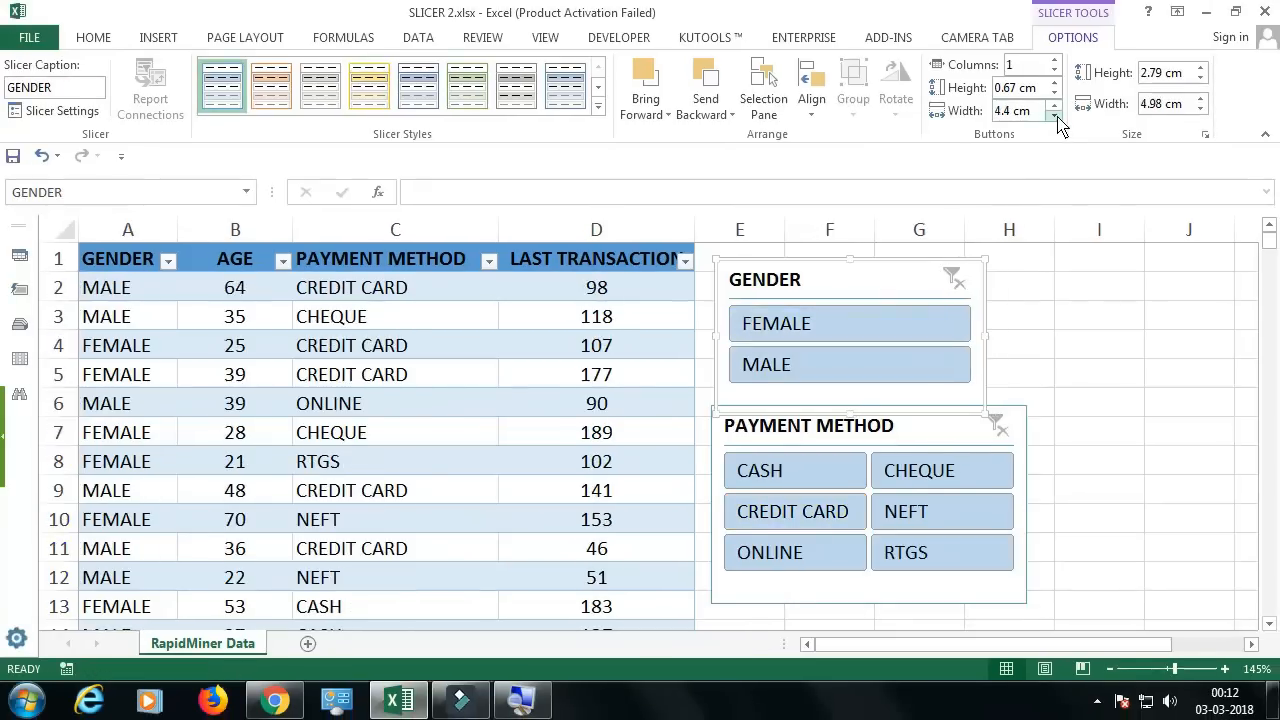
left_click(1054, 116)
left_click(1054, 116)
left_click_drag(1055, 116, 1056, 105)
left_click(1057, 116)
left_click(1057, 116)
left_click(1057, 116)
left_click(1056, 104)
left_click(1056, 104)
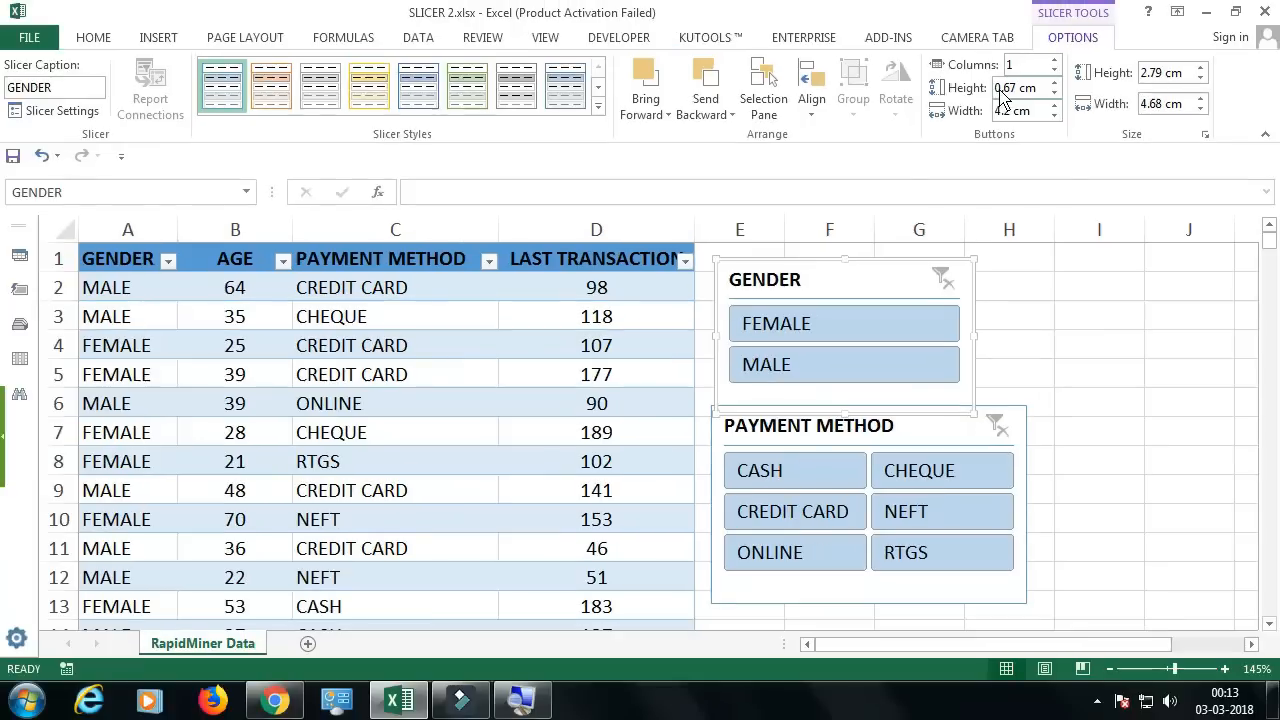
Step: Apply the dark green slicer style to the GENDER slicer and move the slicer slightly up
left_click(598, 106)
left_click(460, 185)
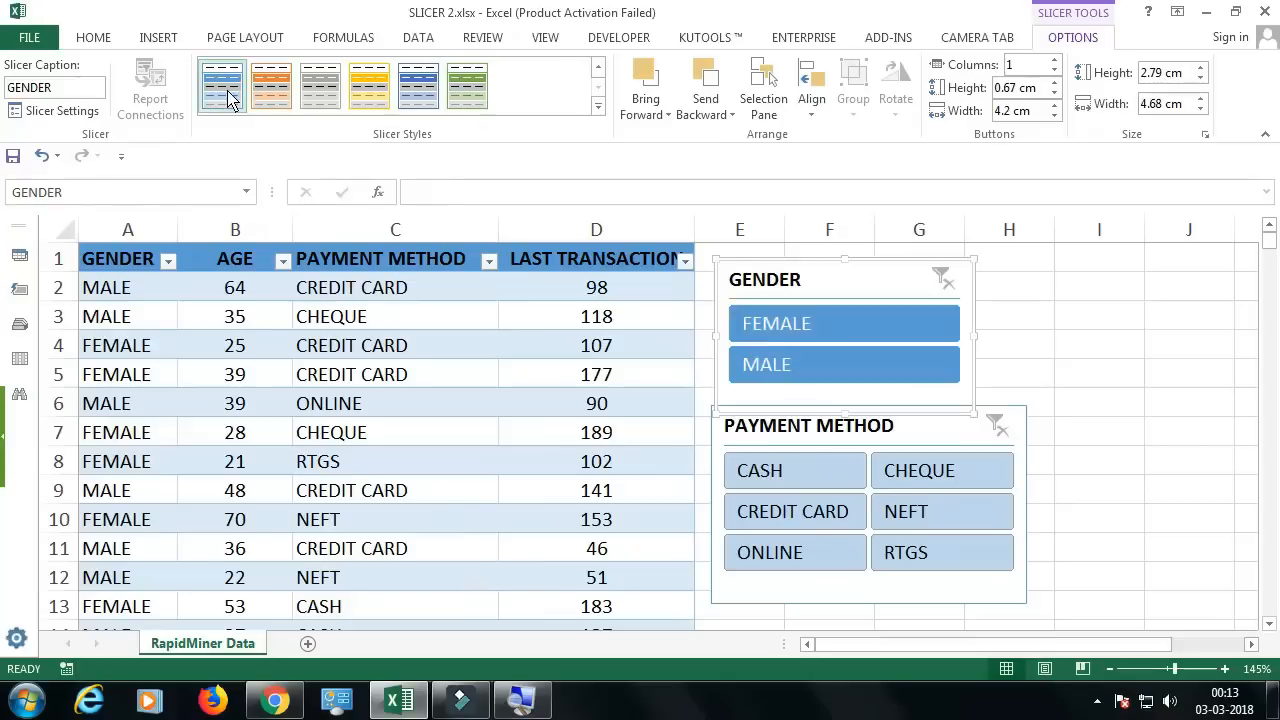
left_click(474, 94)
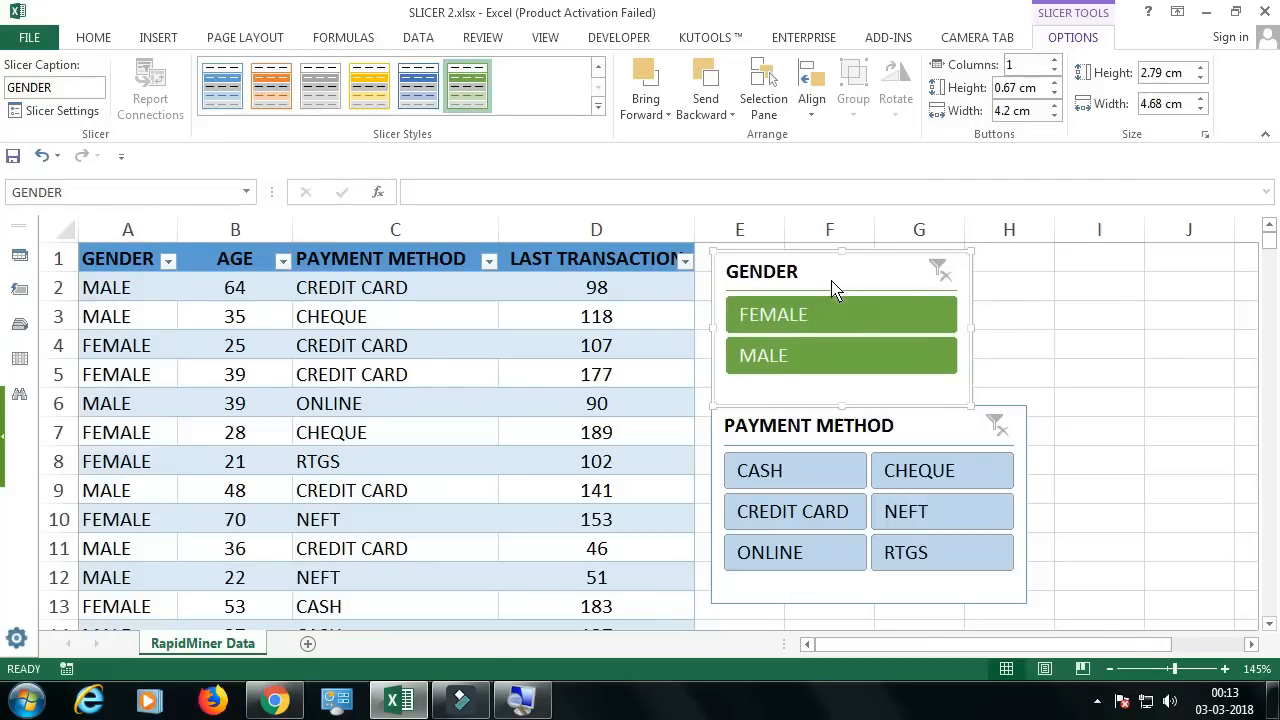
Step: Start a new slicer style and give its Whole Slicer element a light green background fill
left_click(598, 106)
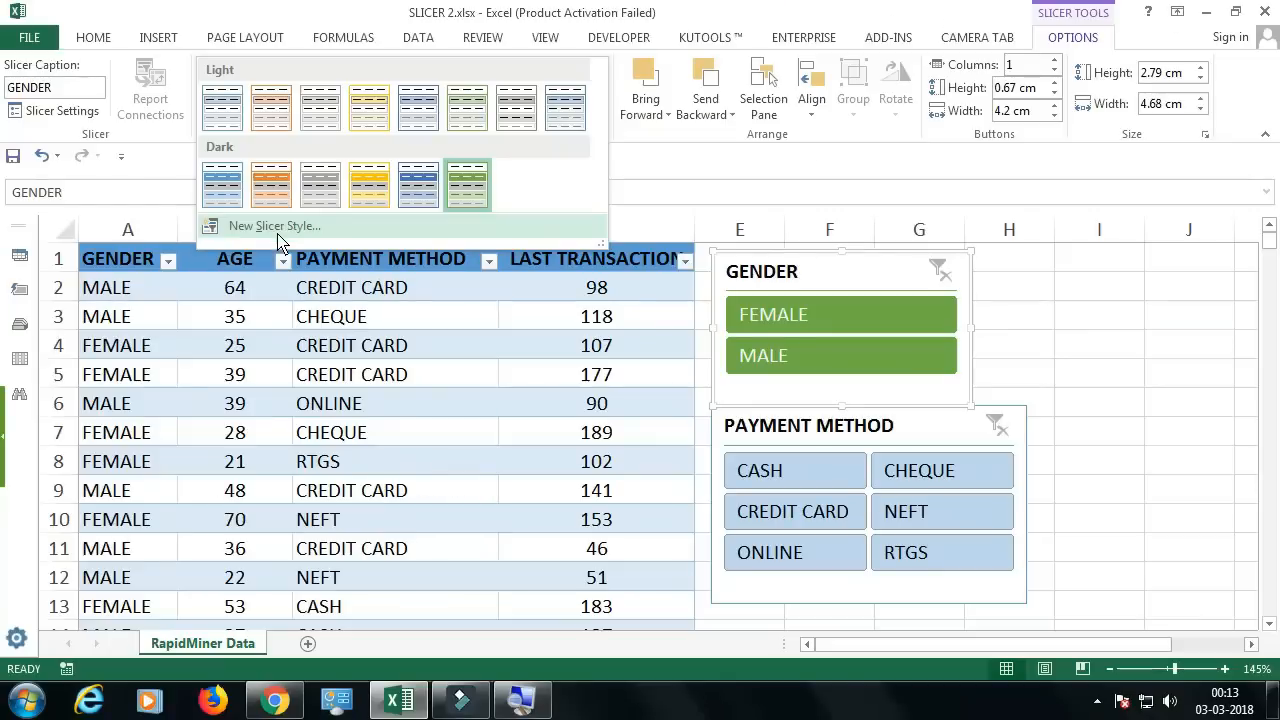
left_click(278, 233)
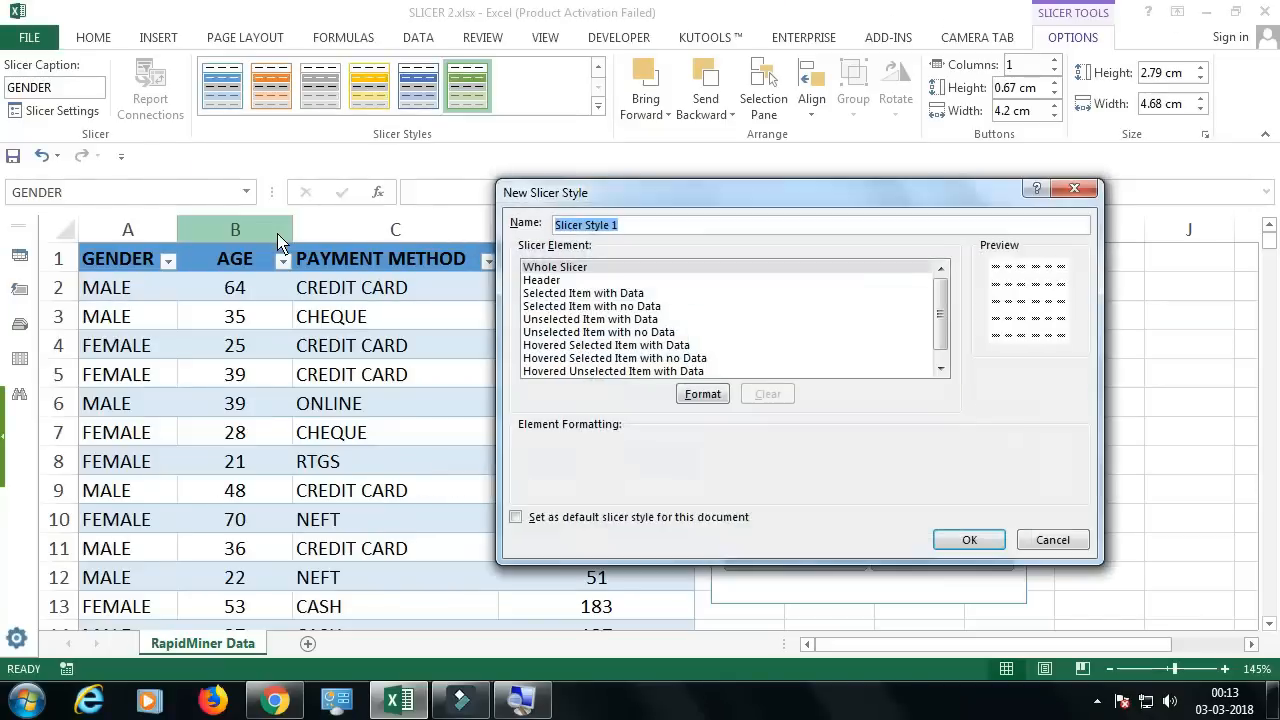
left_click_drag(658, 205, 363, 206)
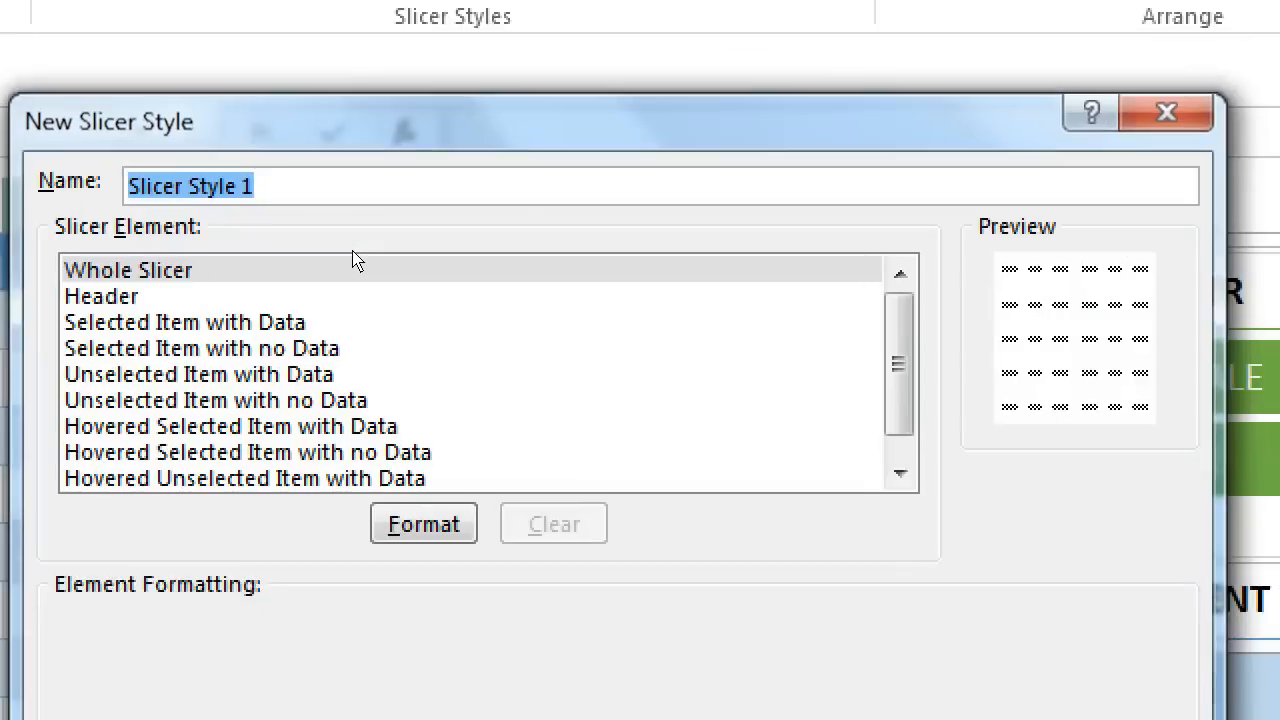
left_click(270, 272)
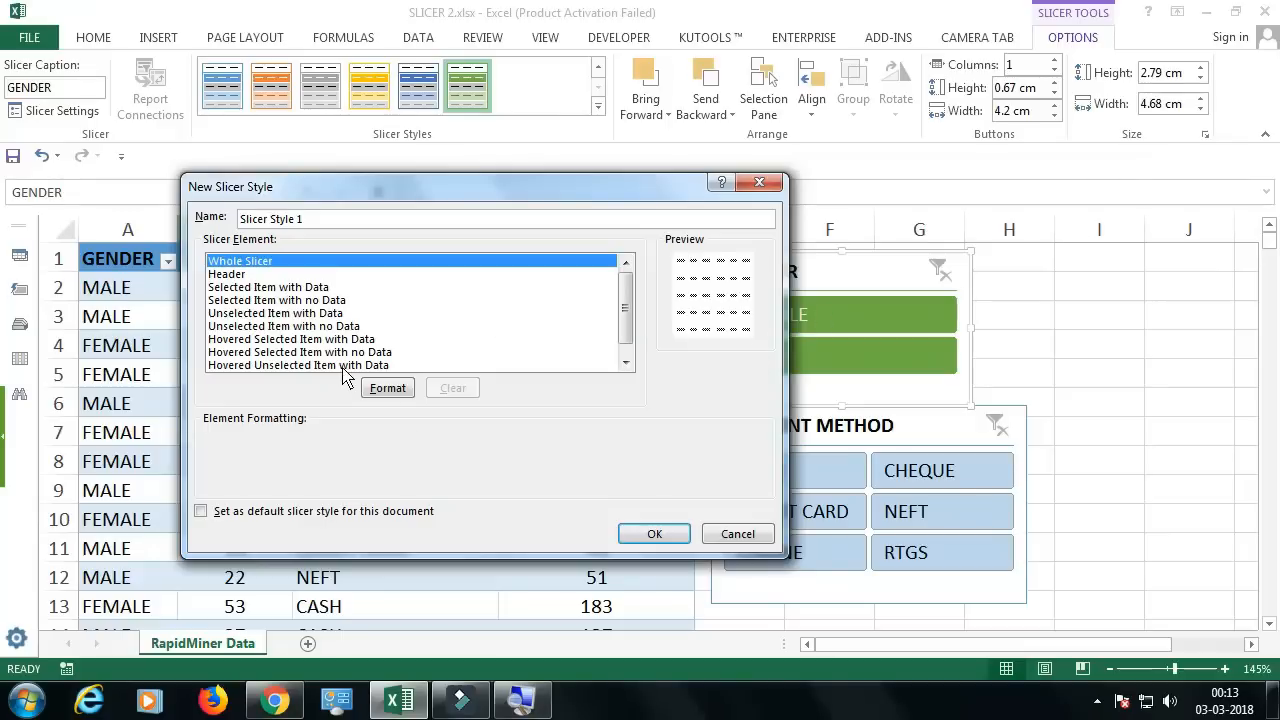
left_click(385, 394)
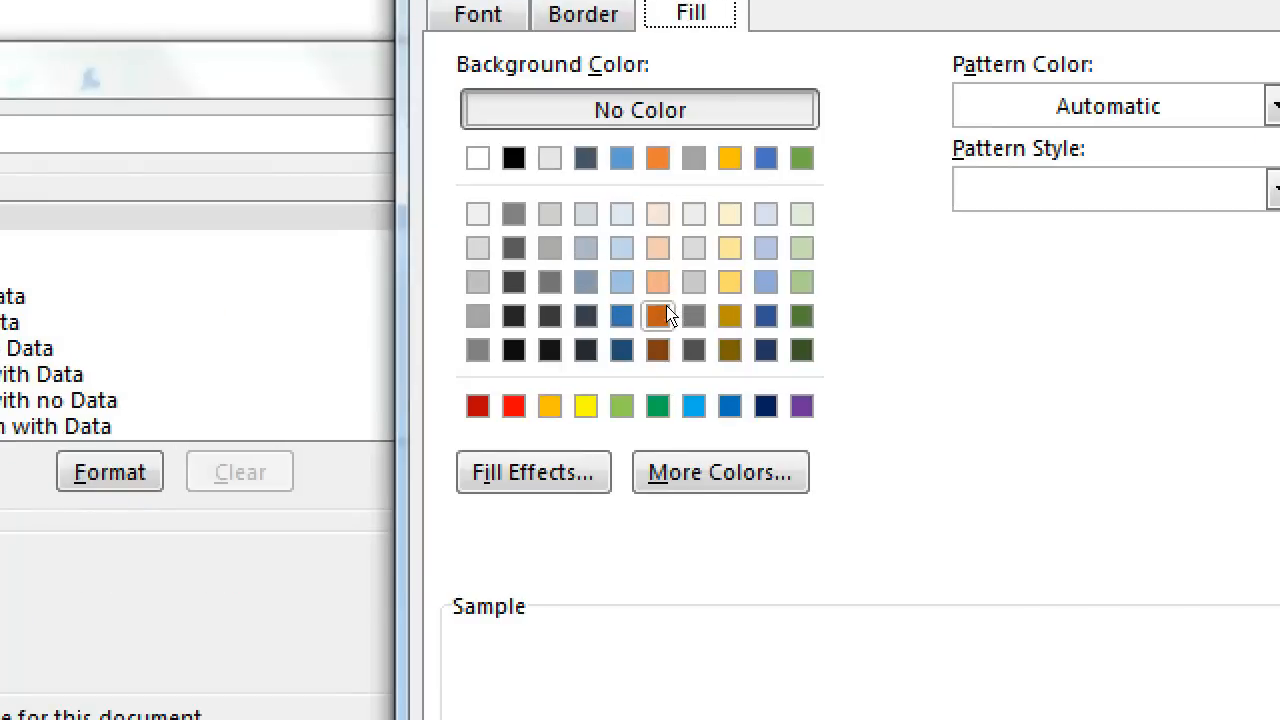
left_click(802, 282)
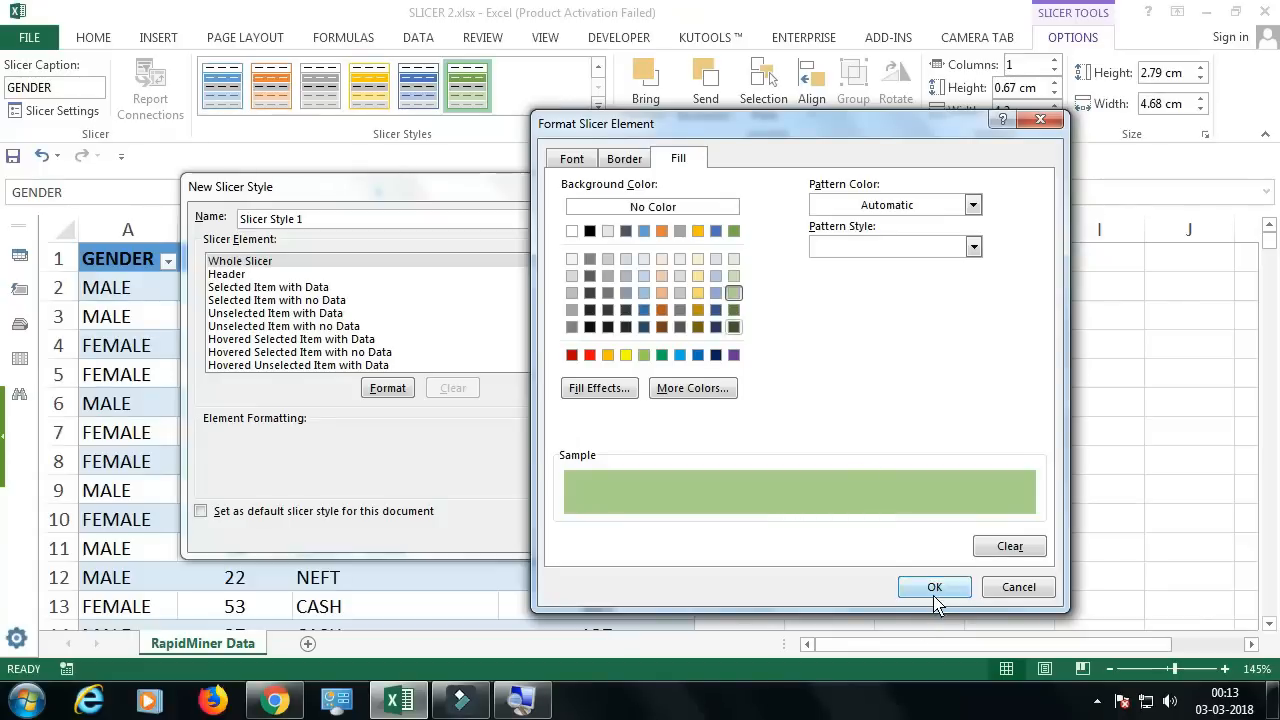
left_click(1030, 631)
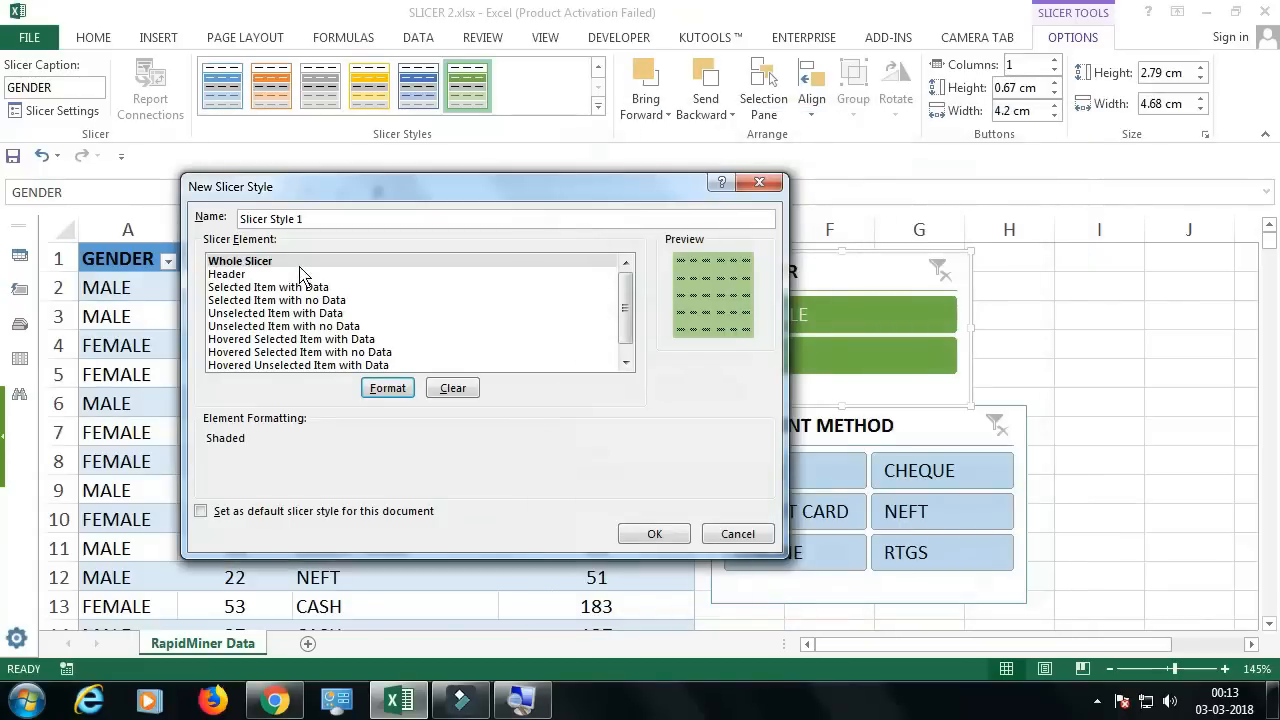
Step: Give the new slicer style's Header element a green background fill
left_click(238, 278)
left_click(387, 388)
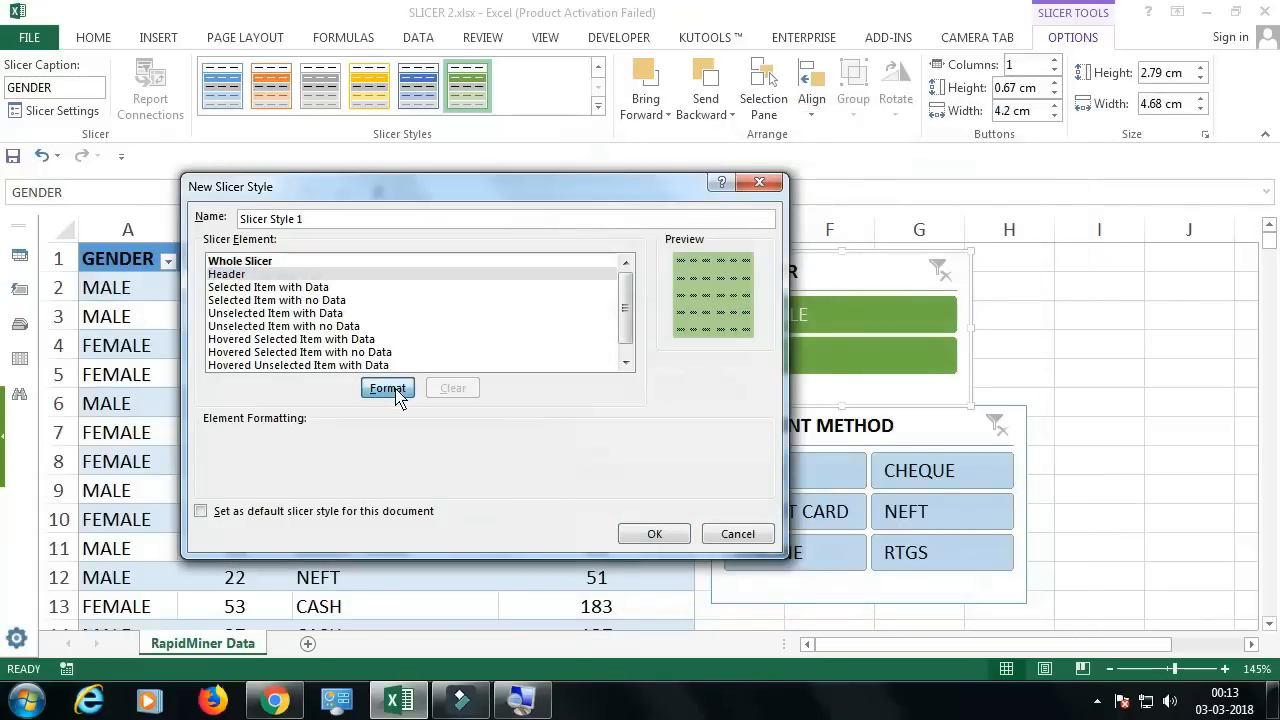
left_click(679, 356)
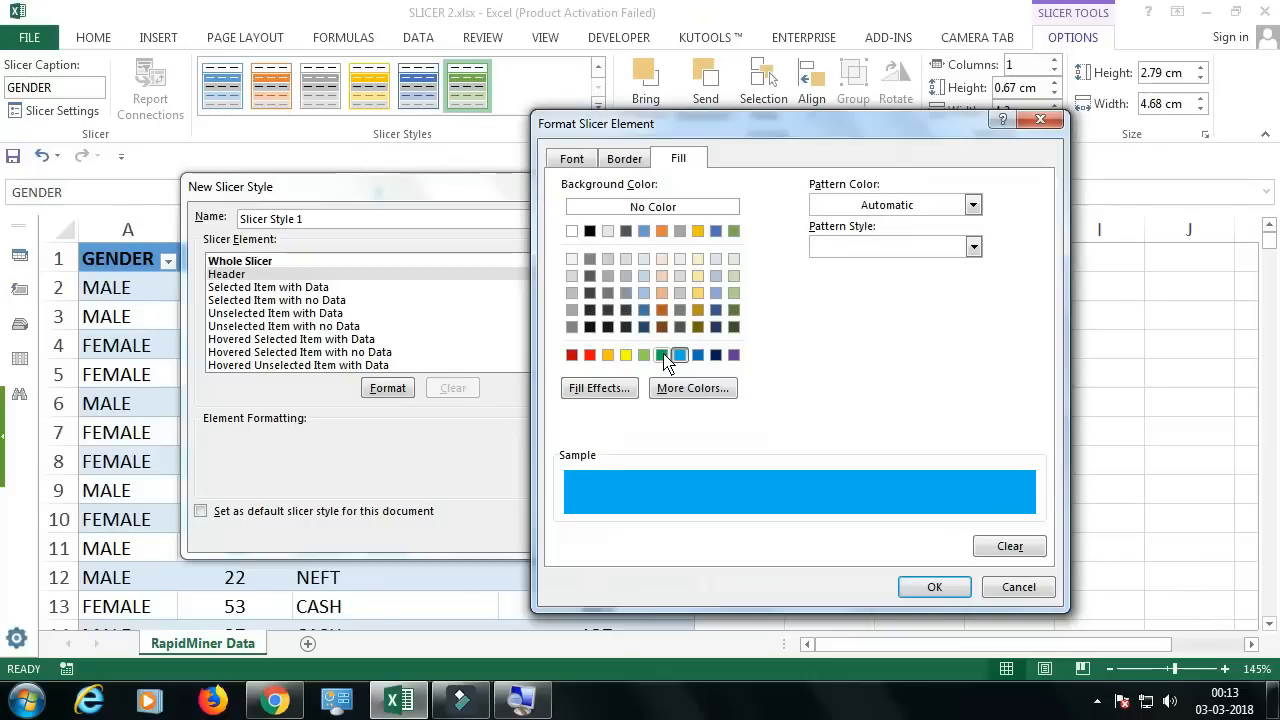
left_click(662, 355)
left_click(950, 588)
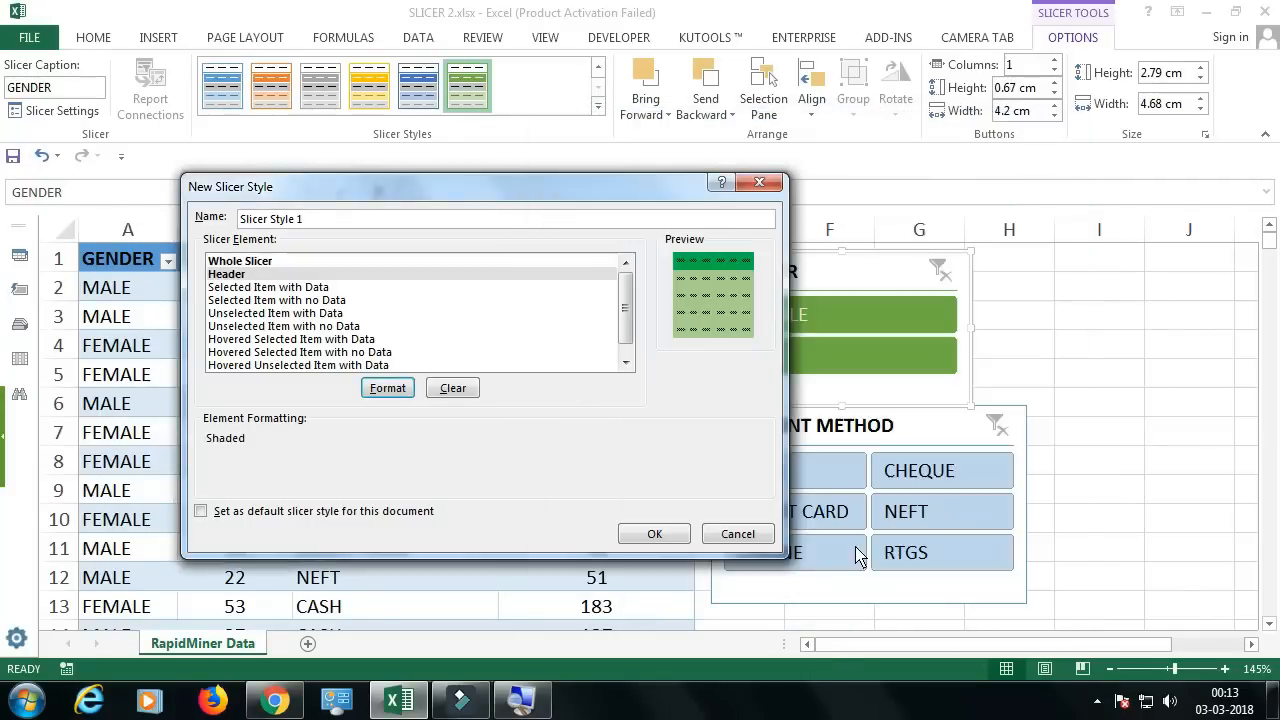
Step: Give the Selected Item with Data element of the slicer style a white background fill
left_click(291, 289)
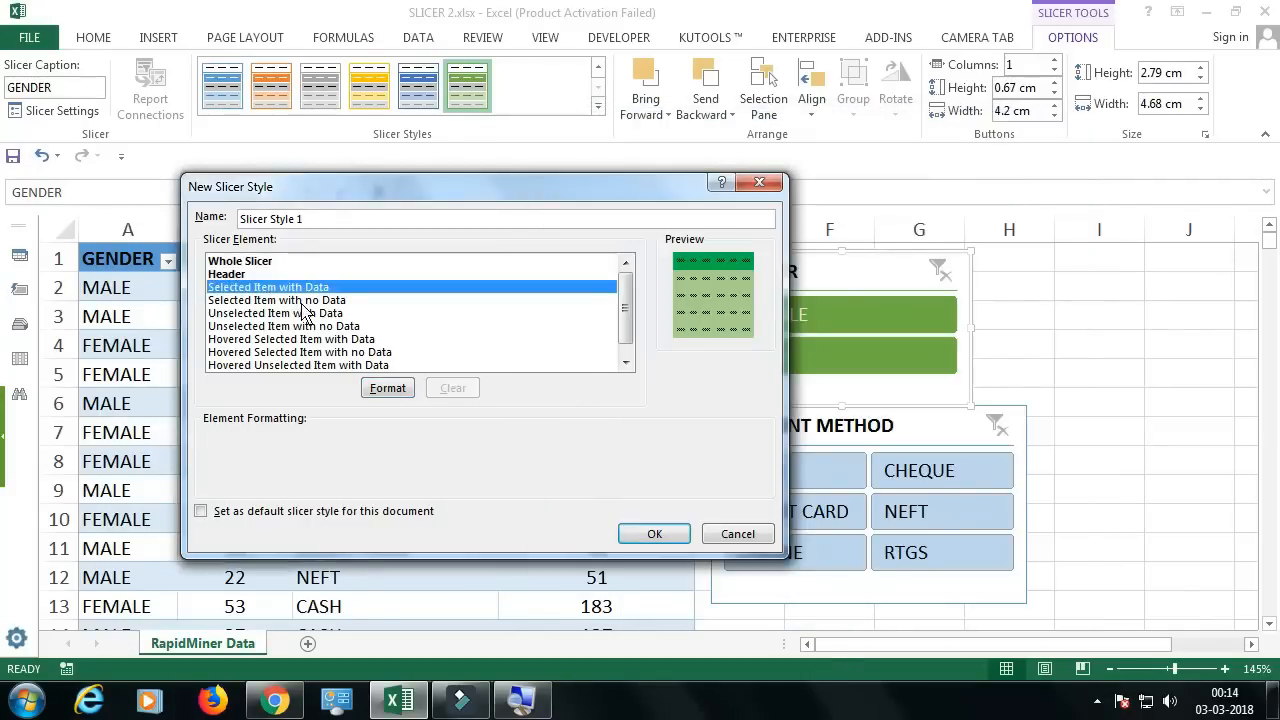
left_click(388, 388)
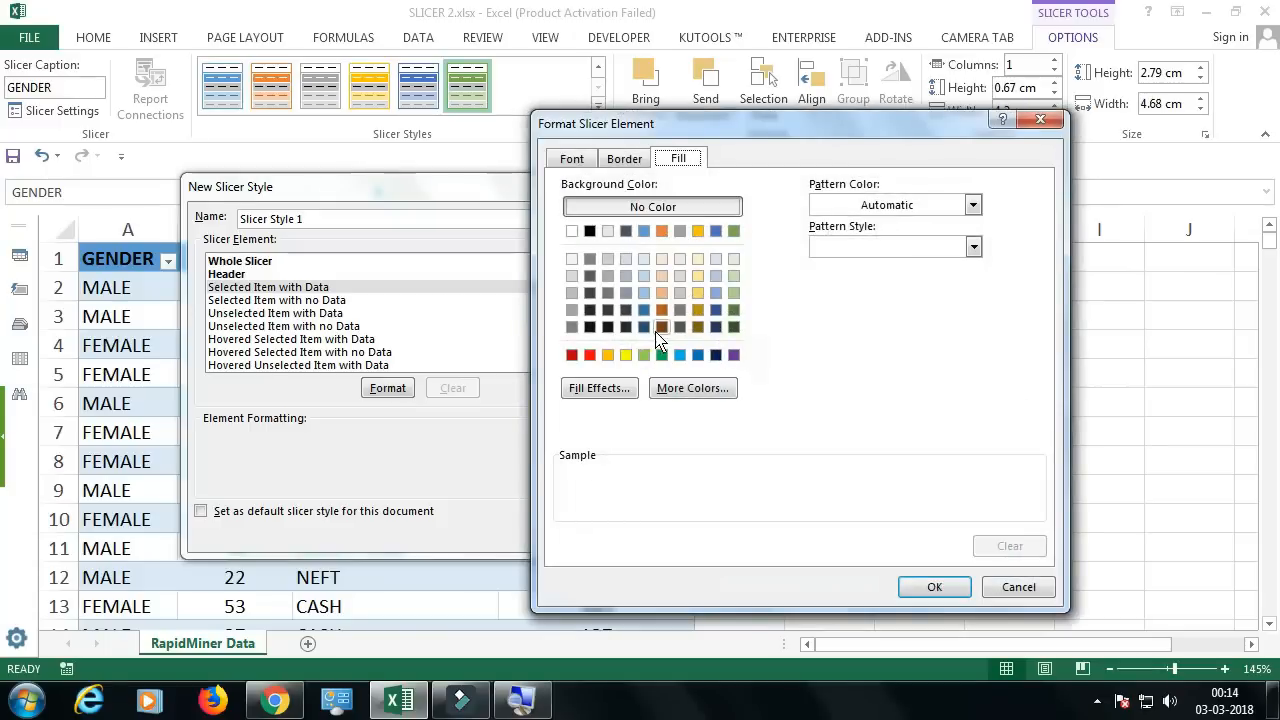
left_click(571, 231)
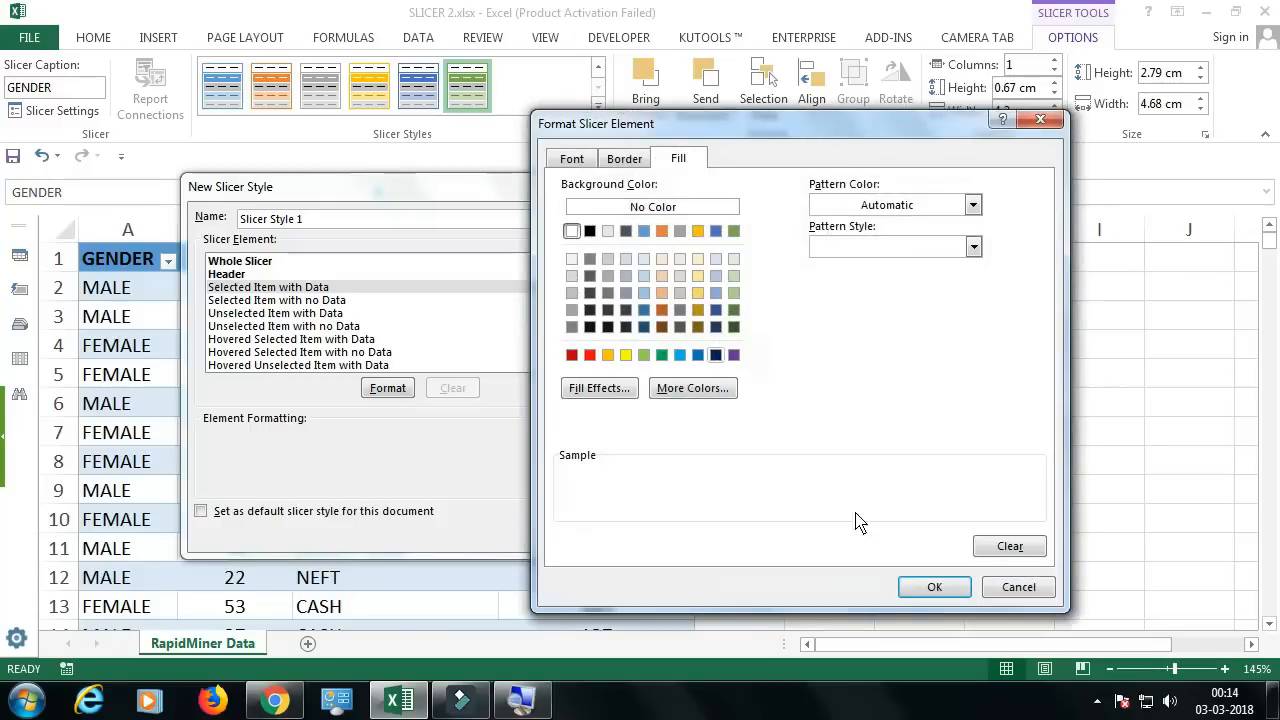
left_click(910, 591)
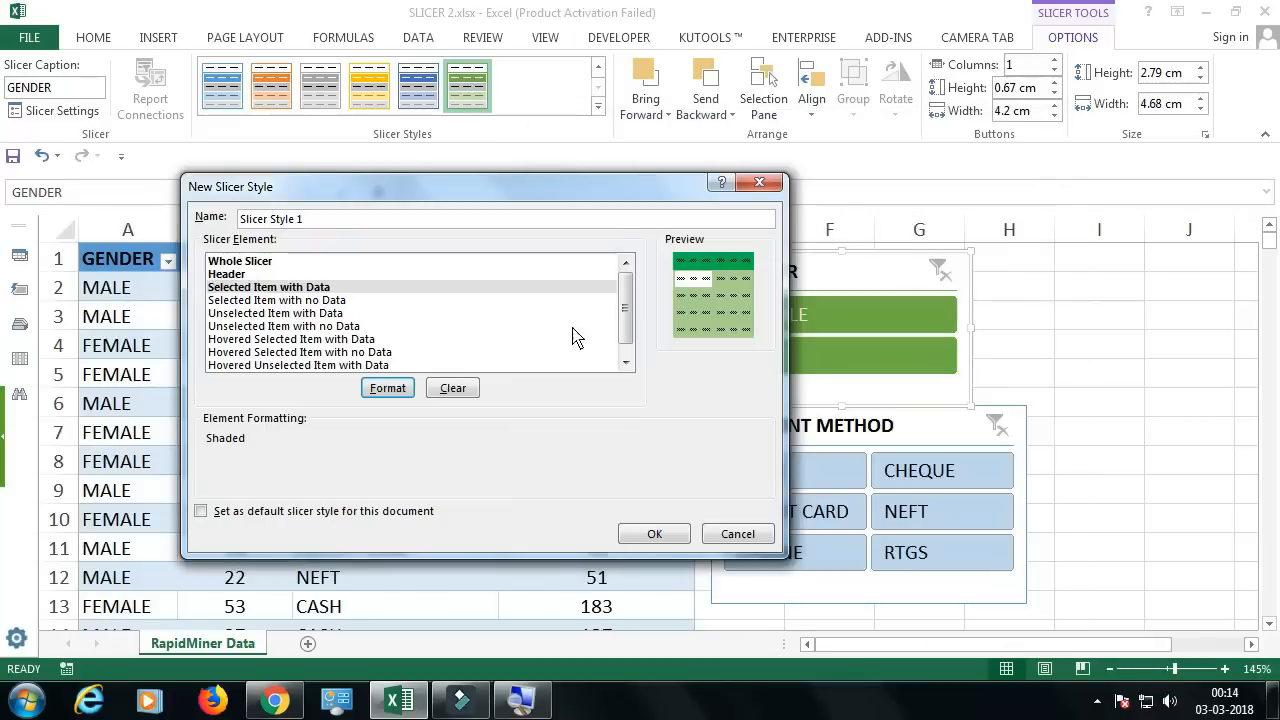
Step: Give the Selected Item with no Data element of the slicer style a dark orange background fill
left_click(284, 300)
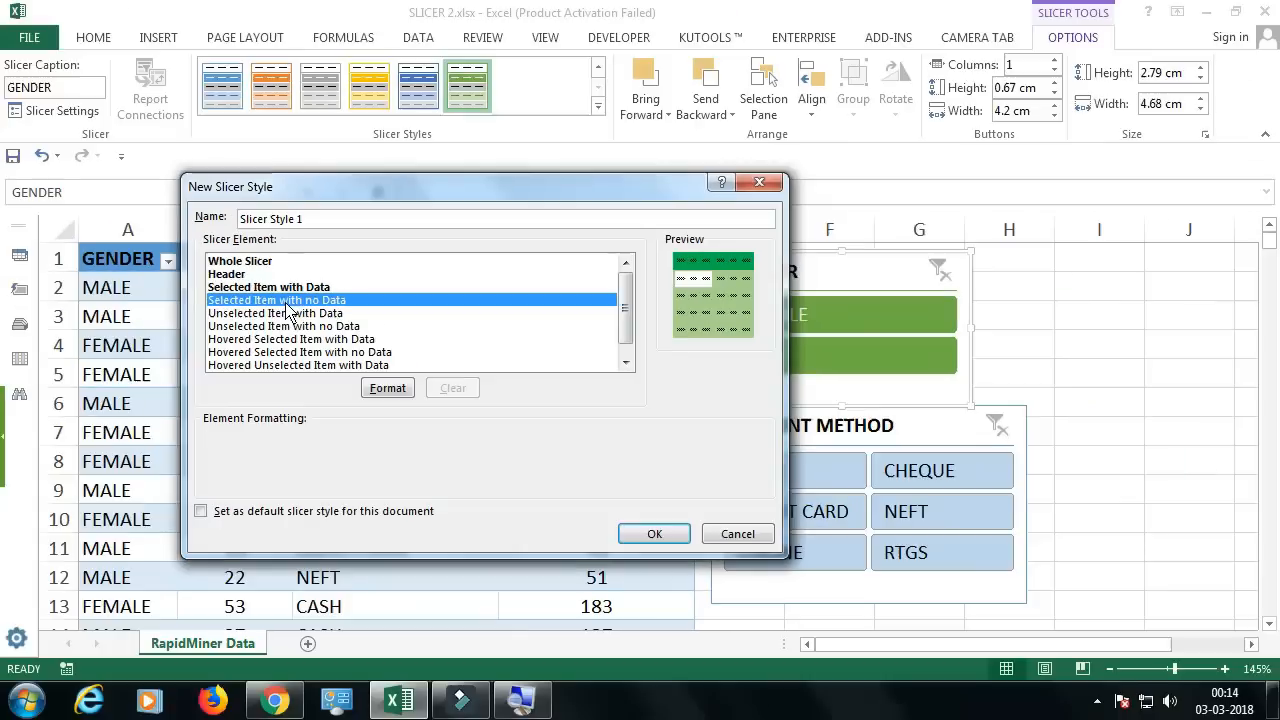
left_click(402, 393)
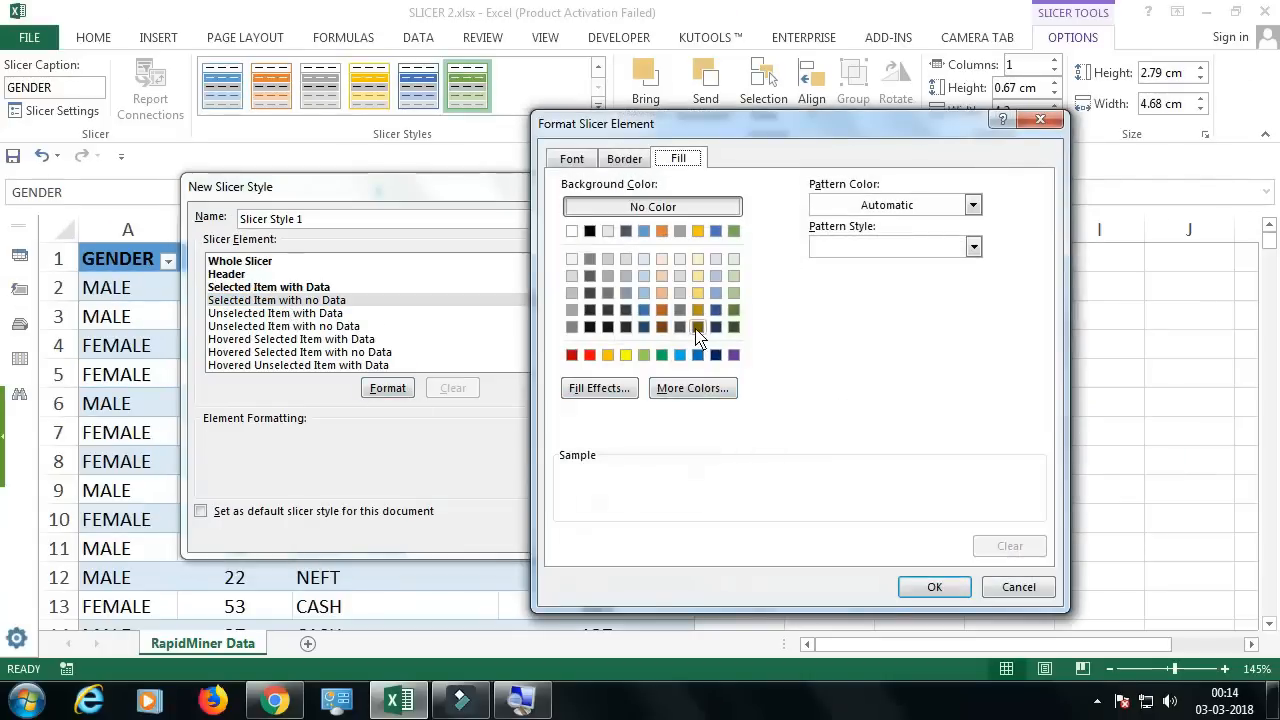
left_click(715, 325)
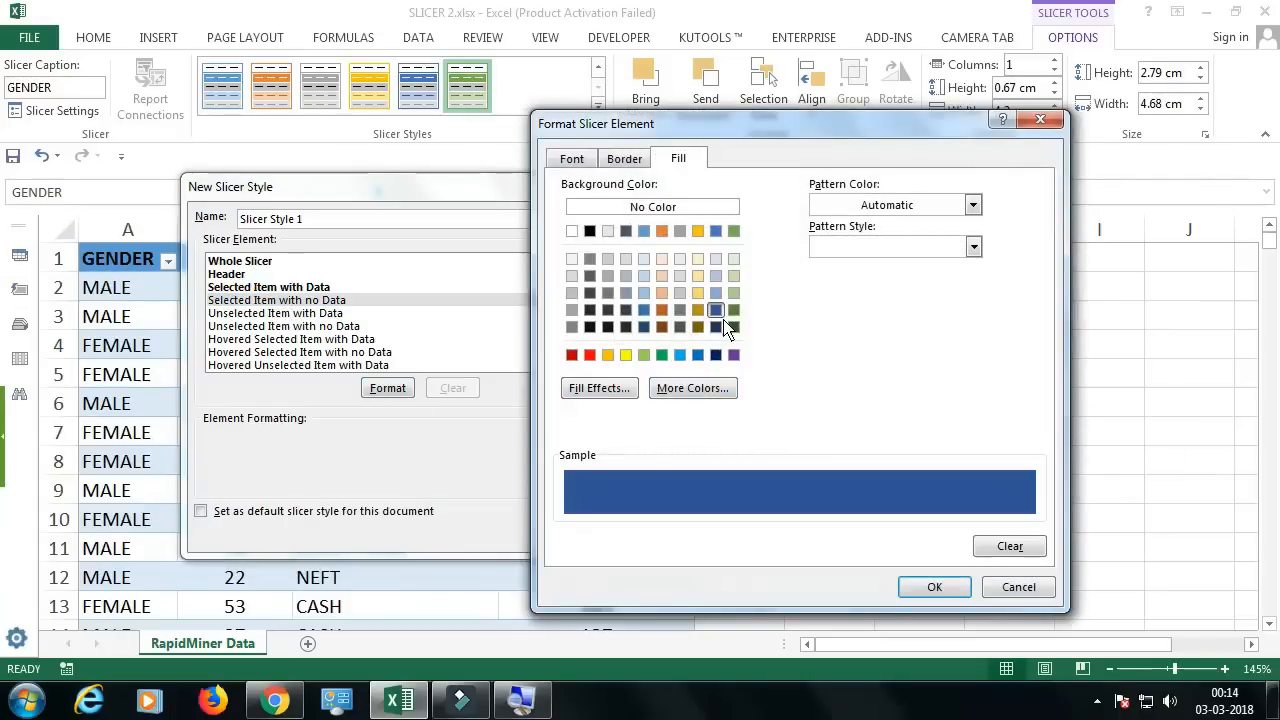
left_click(661, 311)
left_click(932, 587)
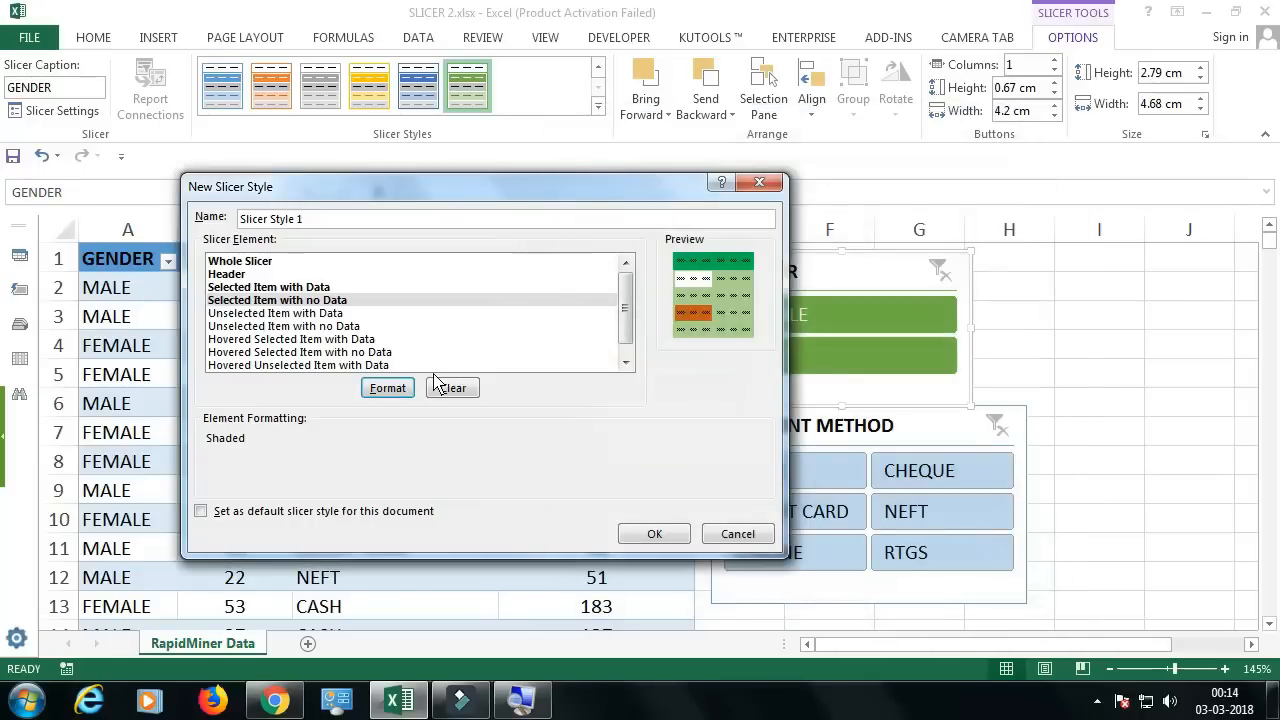
Step: Give the Hovered Selected Item with Data element of the slicer style a bright blue background fill
left_click(268, 340)
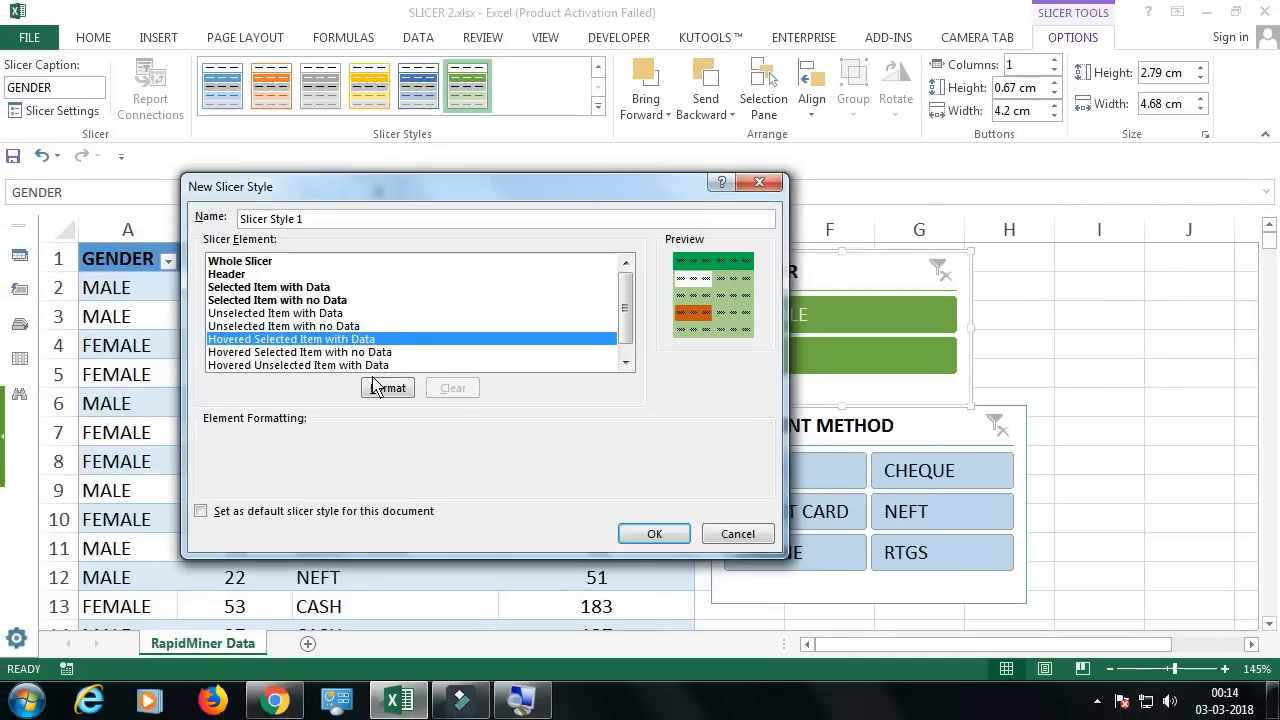
left_click(514, 440)
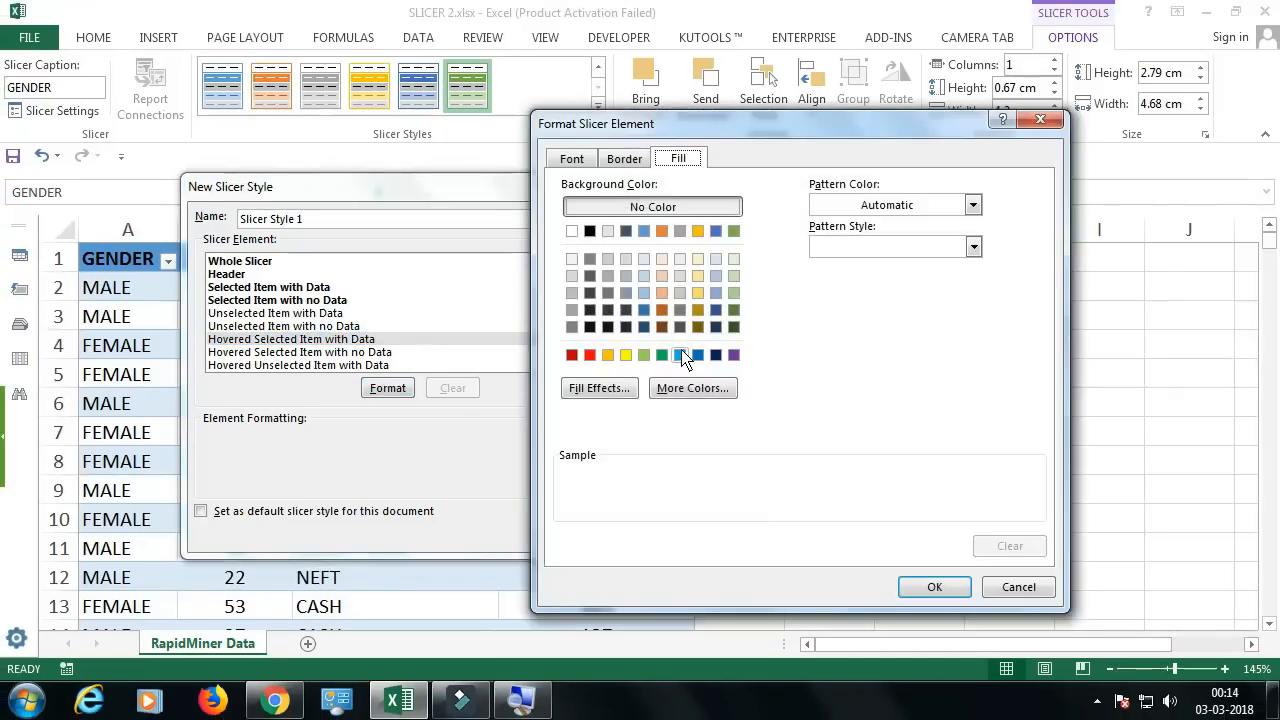
left_click(680, 355)
left_click(934, 587)
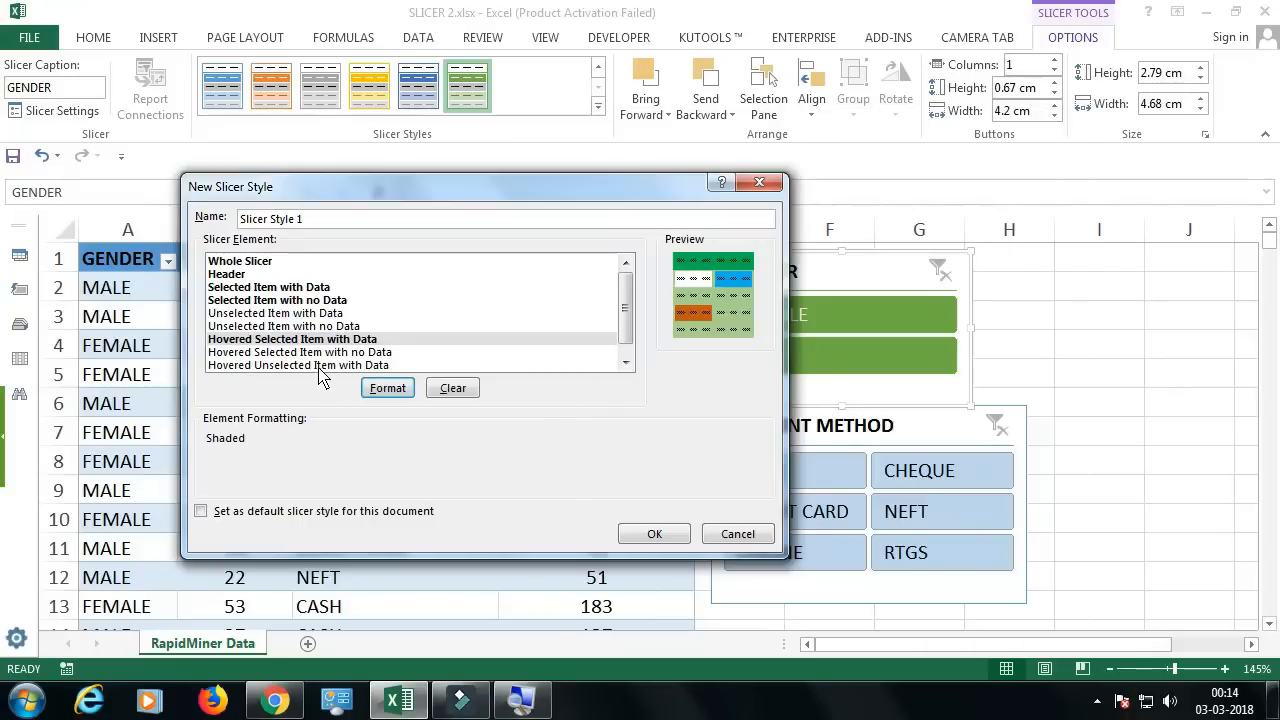
Step: Give the Hovered Selected Item with no Data element a yellow background fill and save the new slicer style
left_click(314, 353)
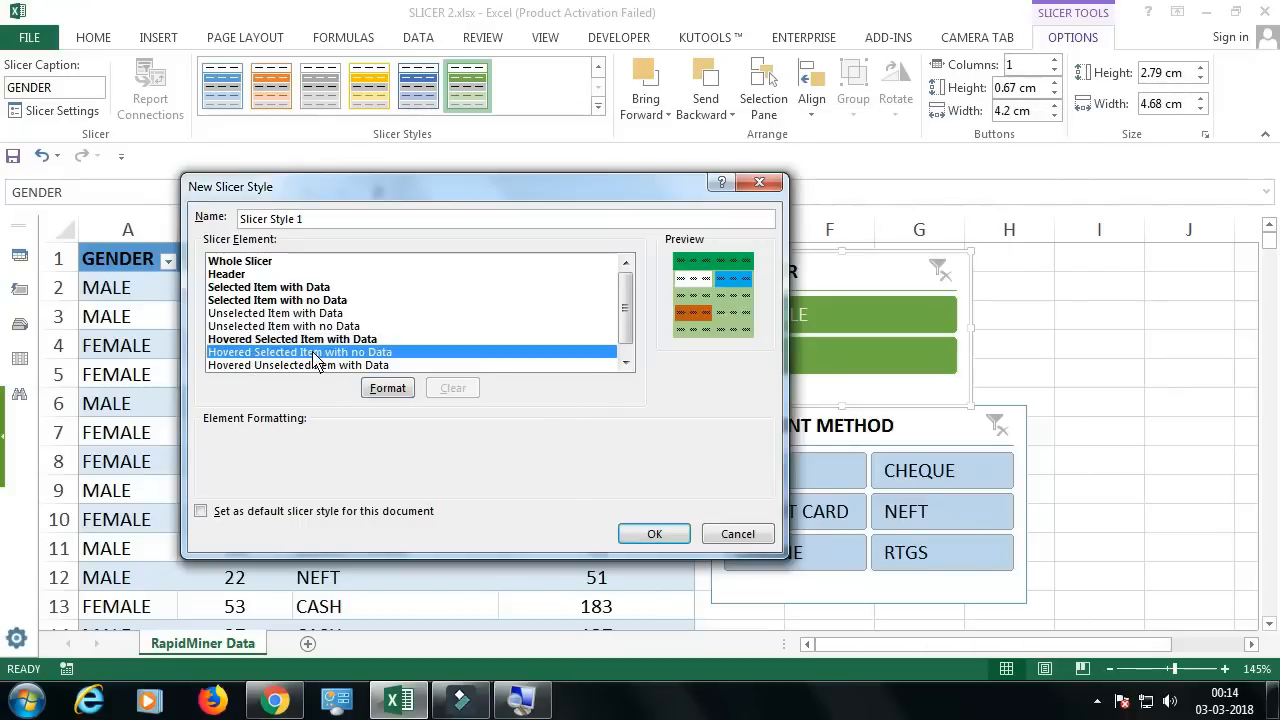
left_click(392, 392)
left_click(734, 294)
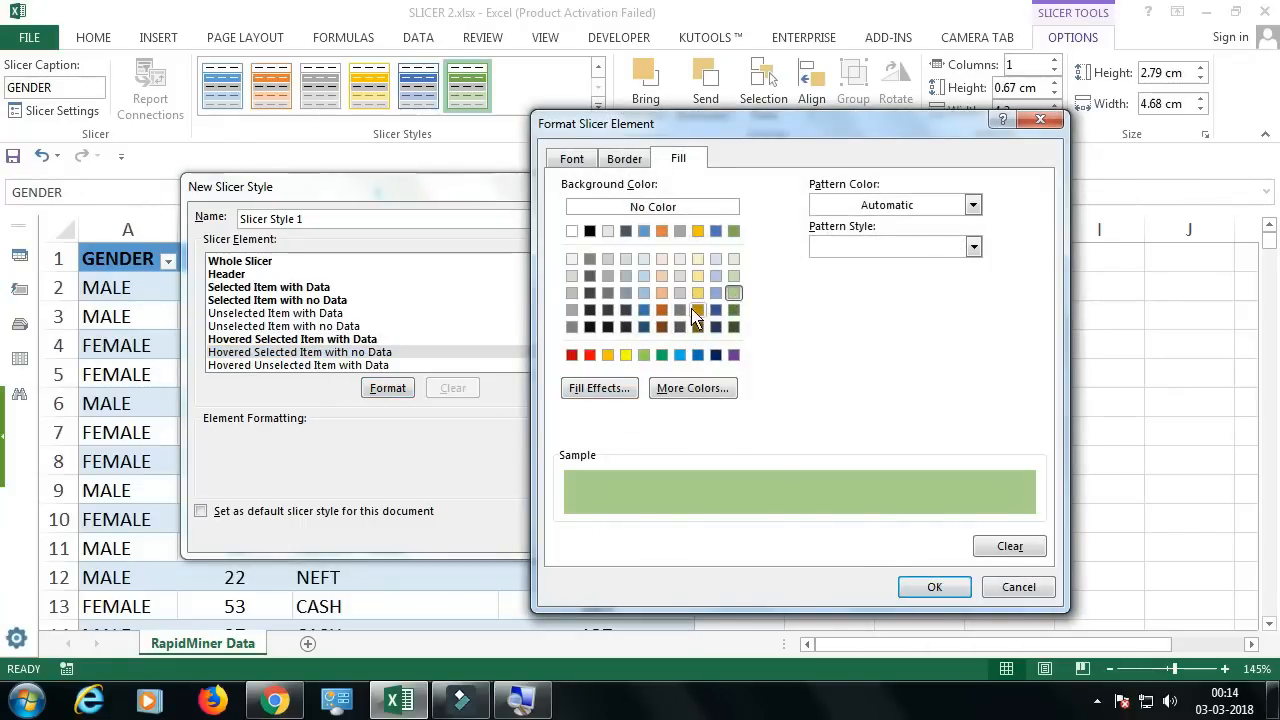
left_click(626, 355)
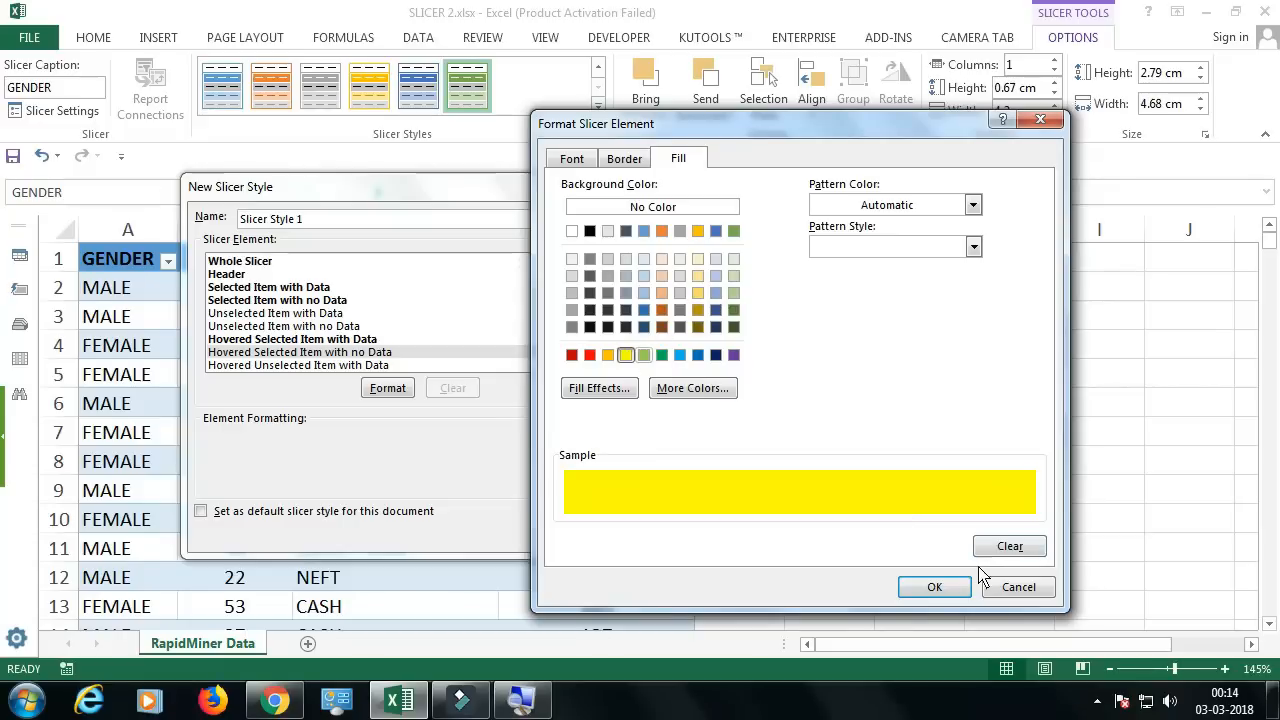
left_click(934, 587)
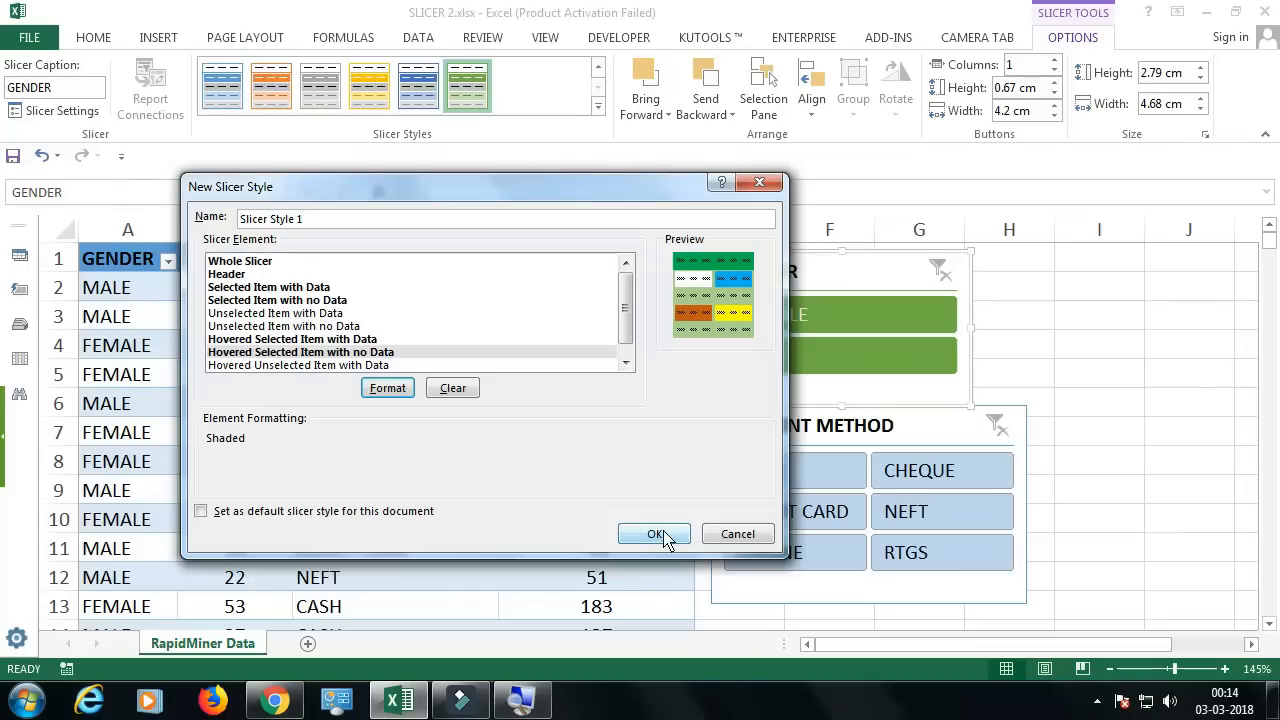
left_click(664, 535)
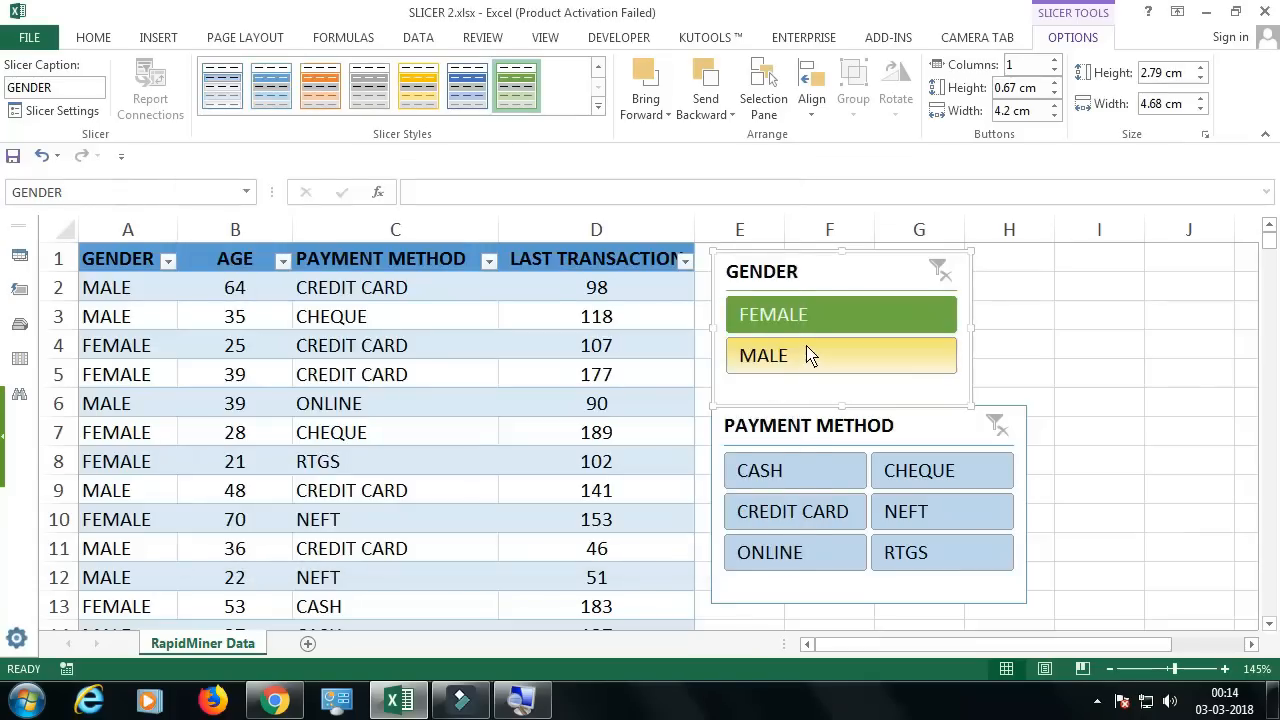
Step: Move the GENDER slicer slightly and apply the new custom slicer style to it
left_click_drag(861, 271, 851, 269)
left_click(598, 106)
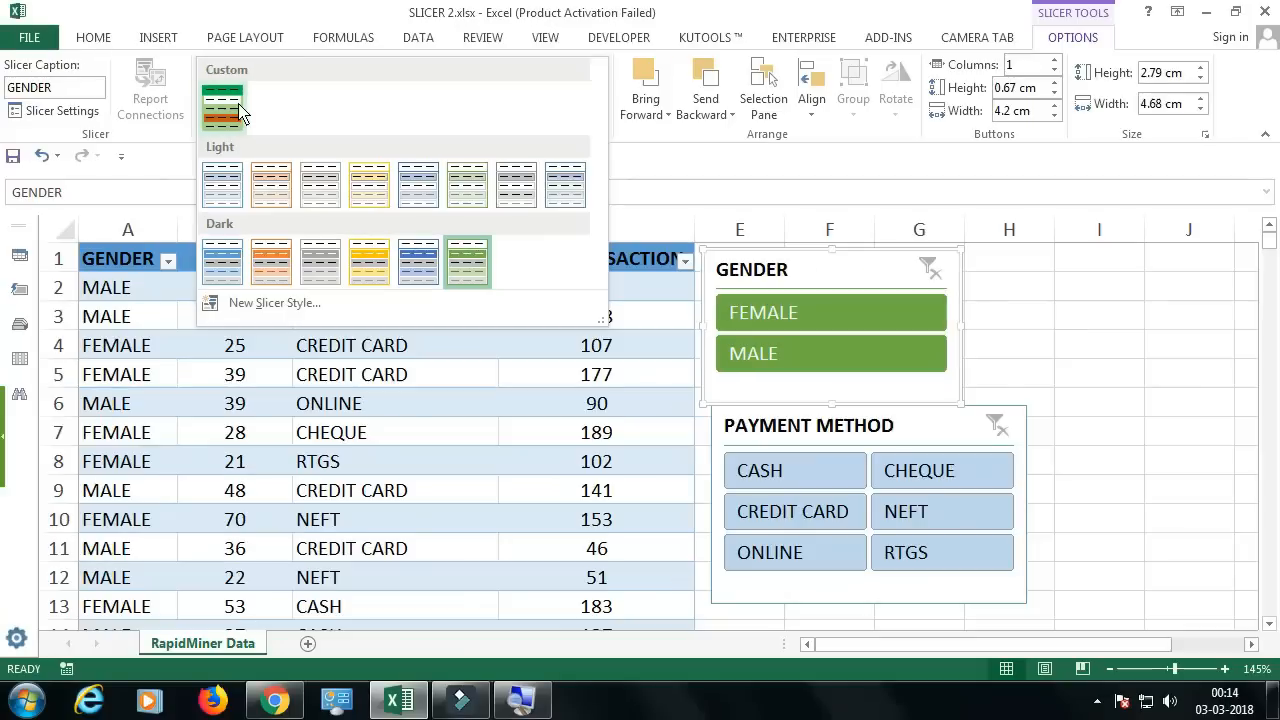
key("Escape")
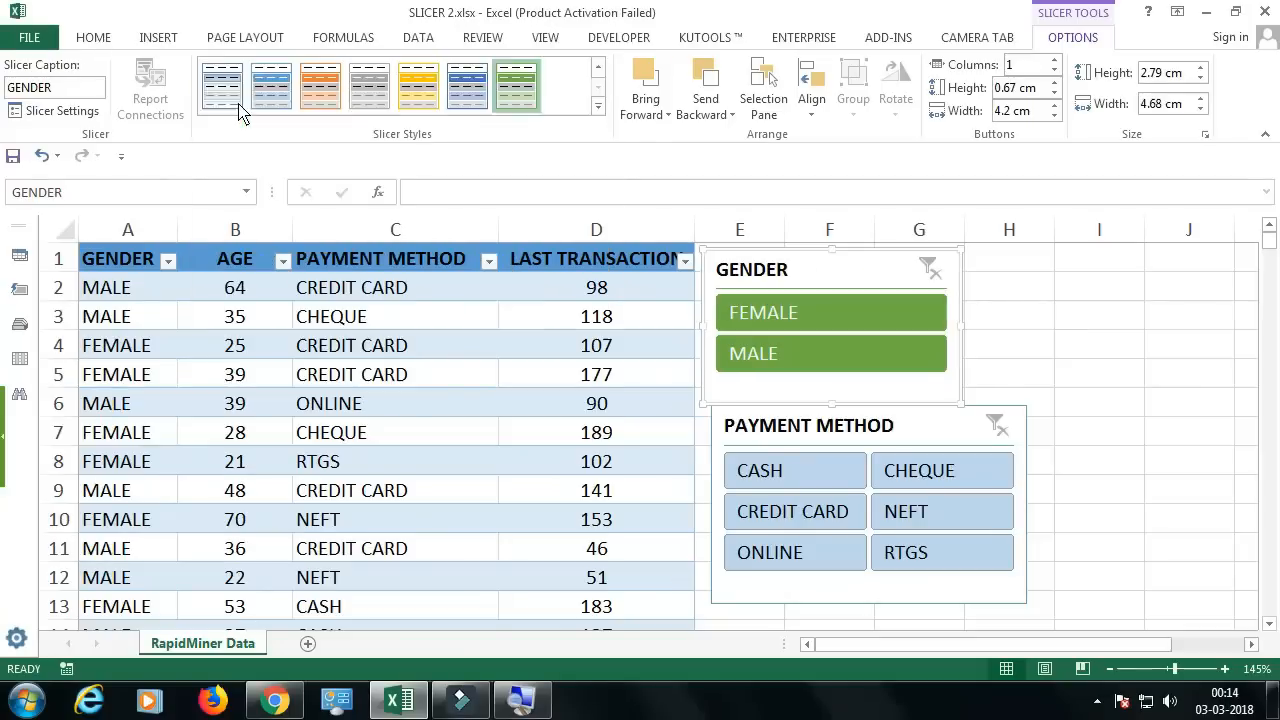
left_click(238, 104)
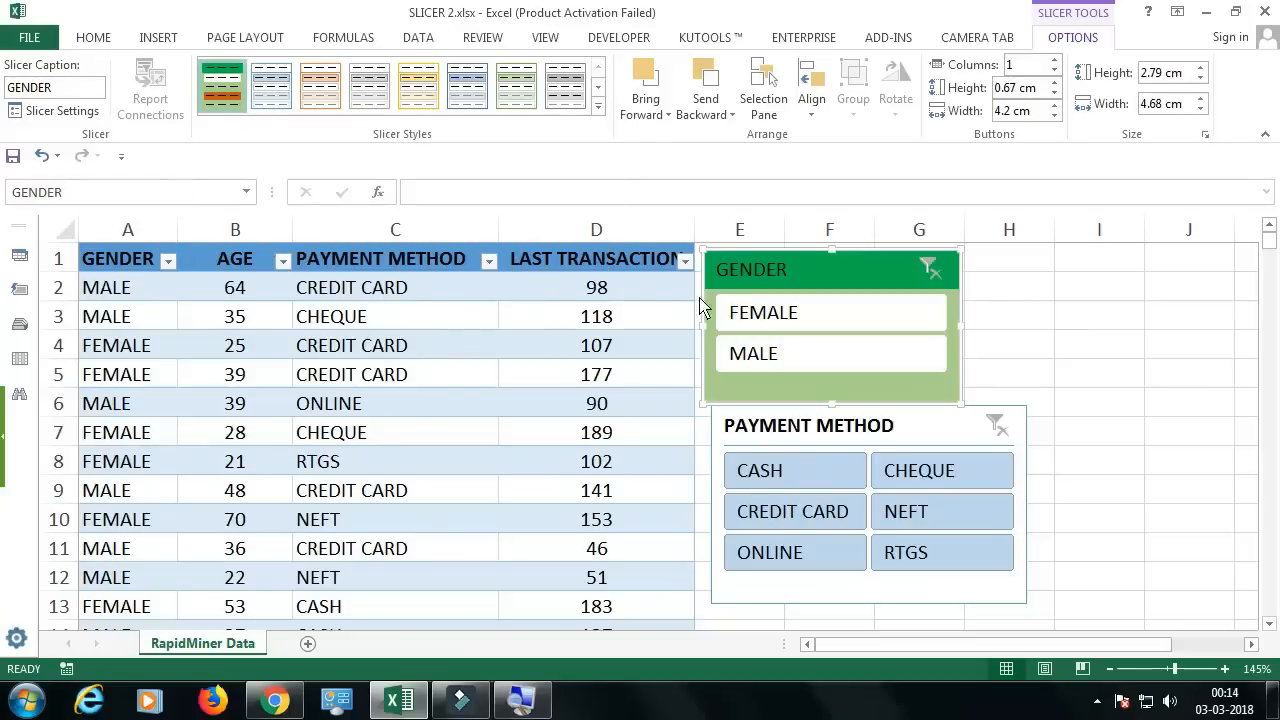
Step: Filter the table to FEMALE with the restyled GENDER slicer and clear the filter again
left_click(844, 313)
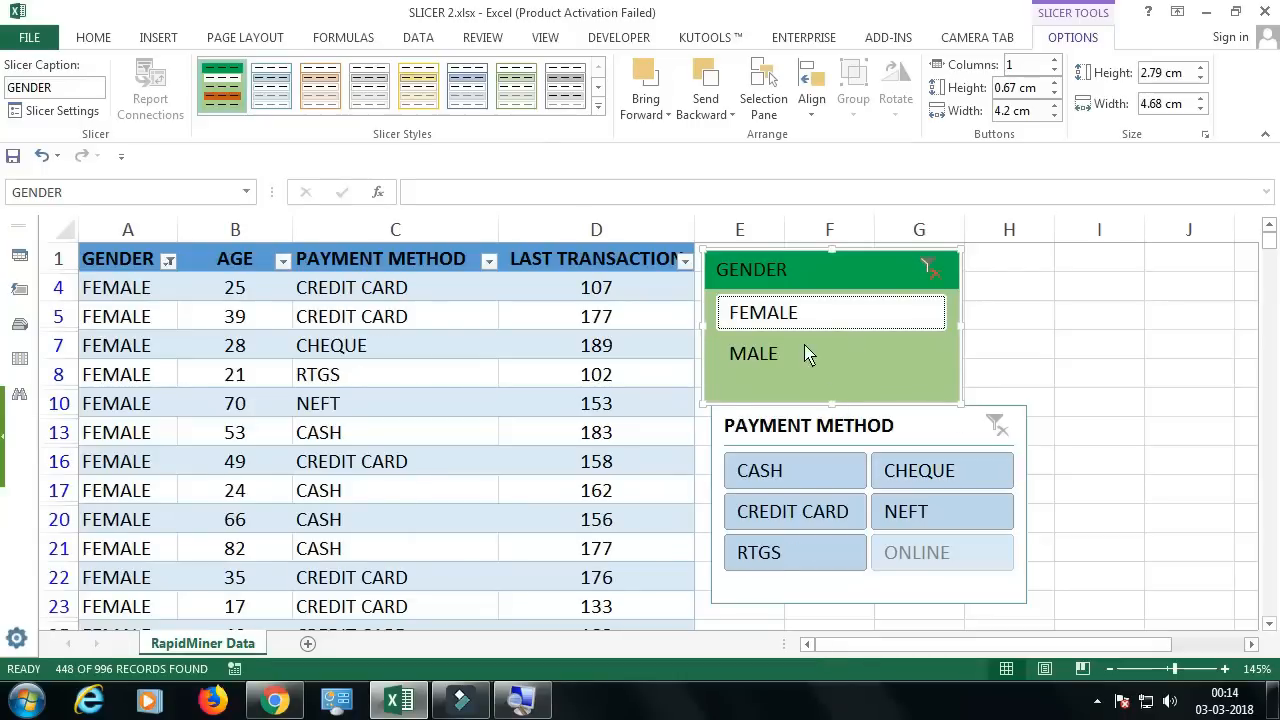
left_click(808, 352)
left_click(826, 318)
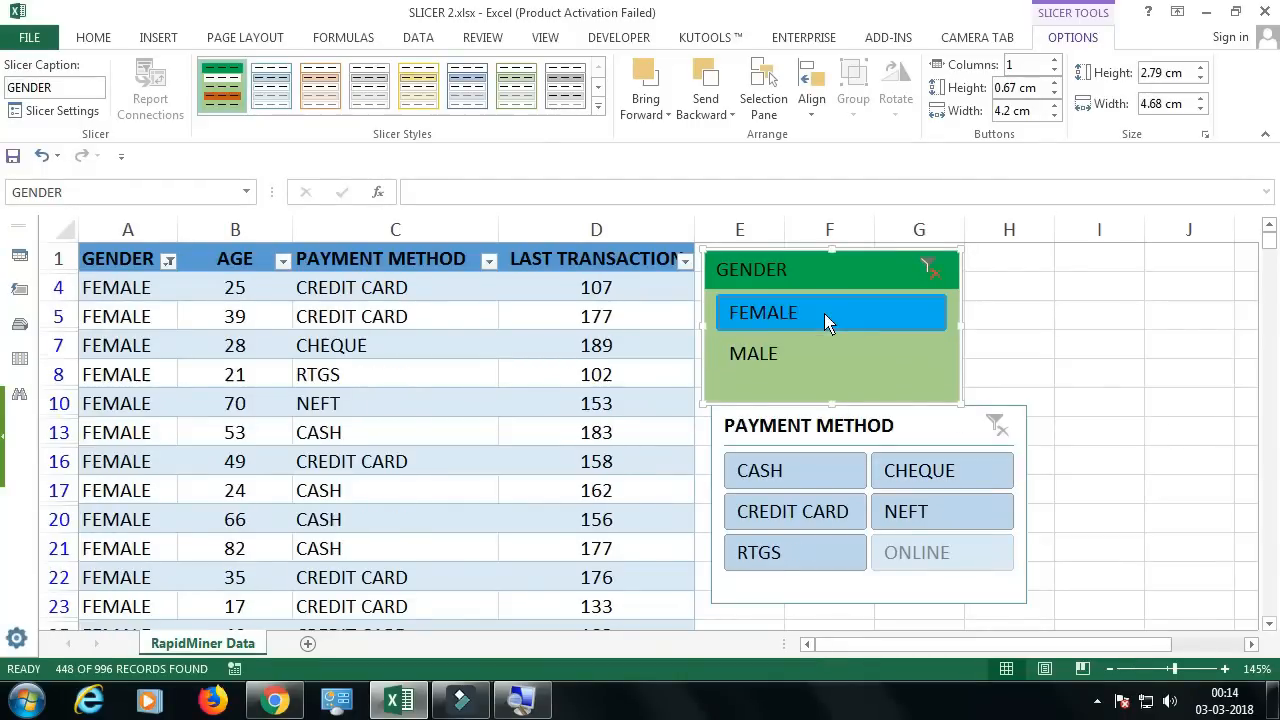
left_click(929, 268)
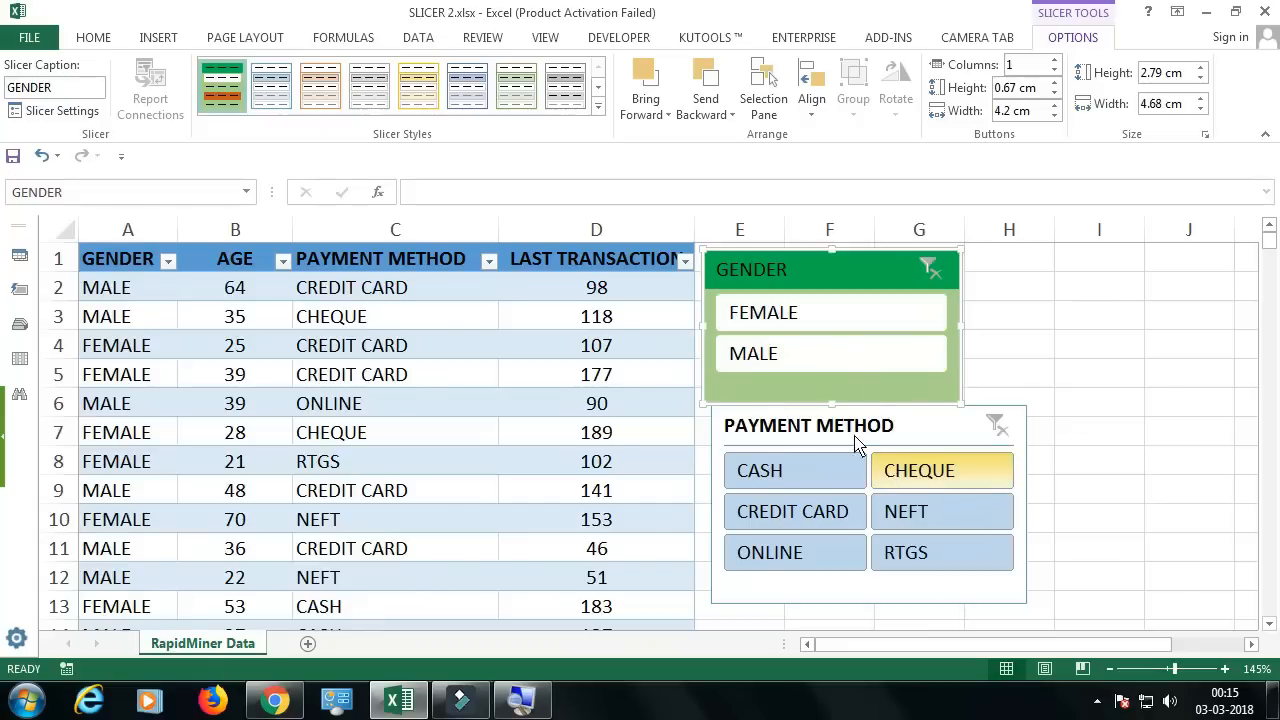
Step: Align the GENDER slicer with the PAYMENT METHOD slicer's left edge and widen it to about 5.77 cm
left_click_drag(779, 275, 787, 275)
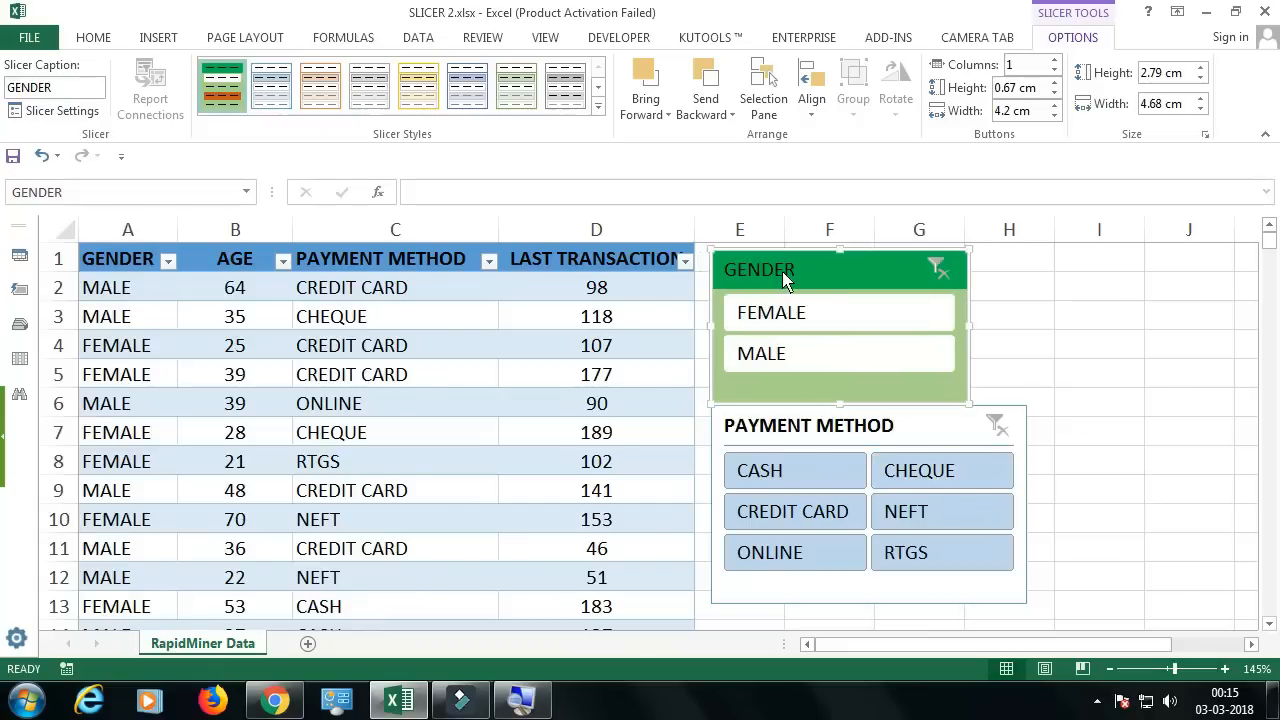
left_click_drag(977, 337, 1025, 347)
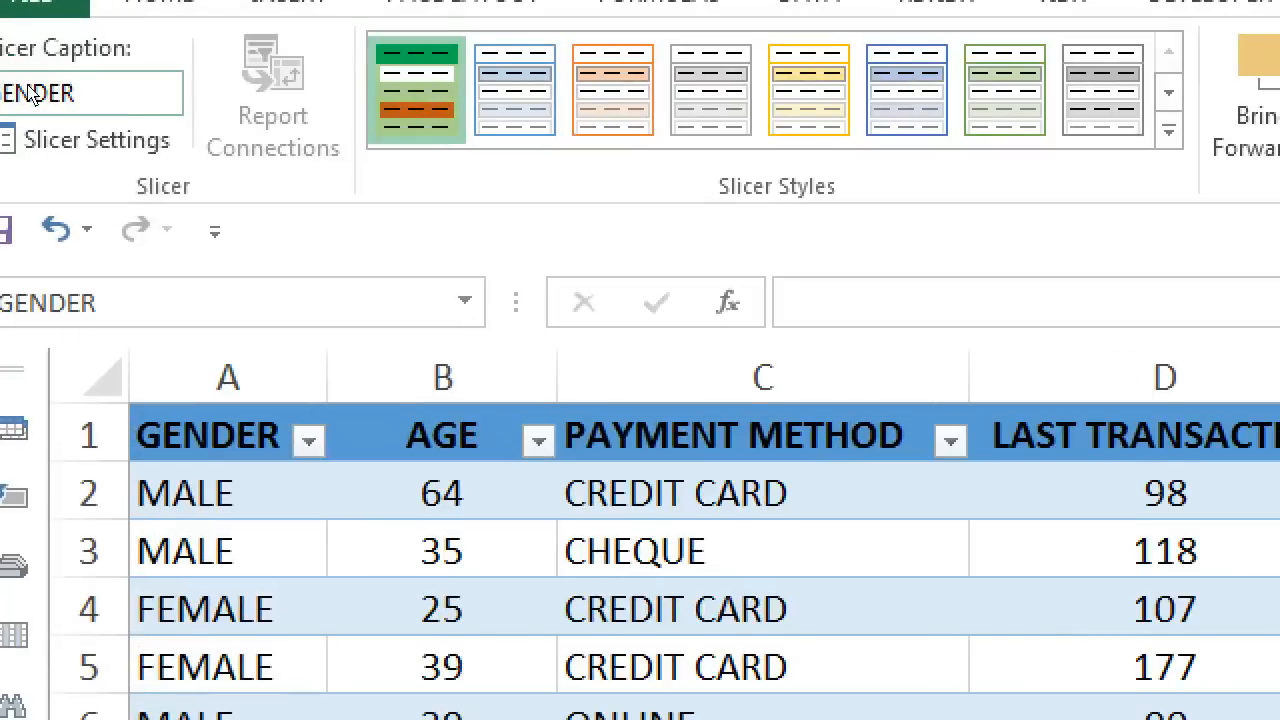
Step: Change the GENDER slicer's caption to "GENDER WISE REPORT"
double_click(50, 100)
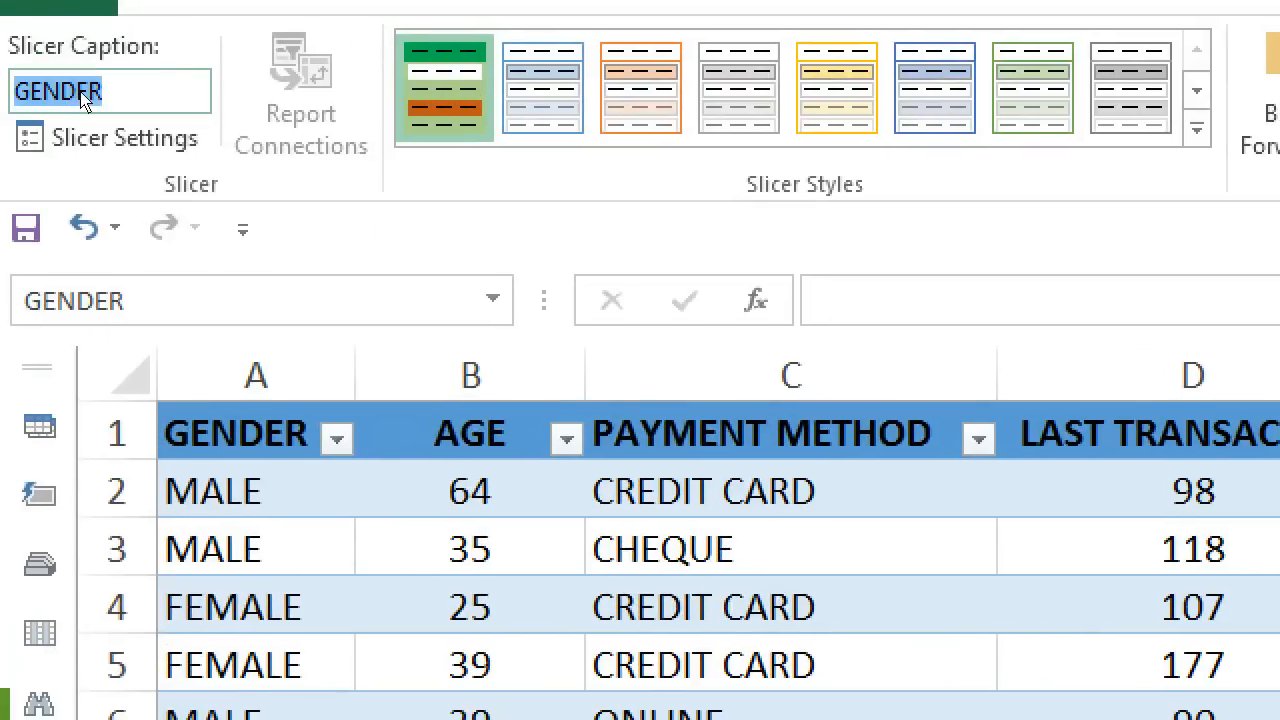
key("Right")
type("WI")
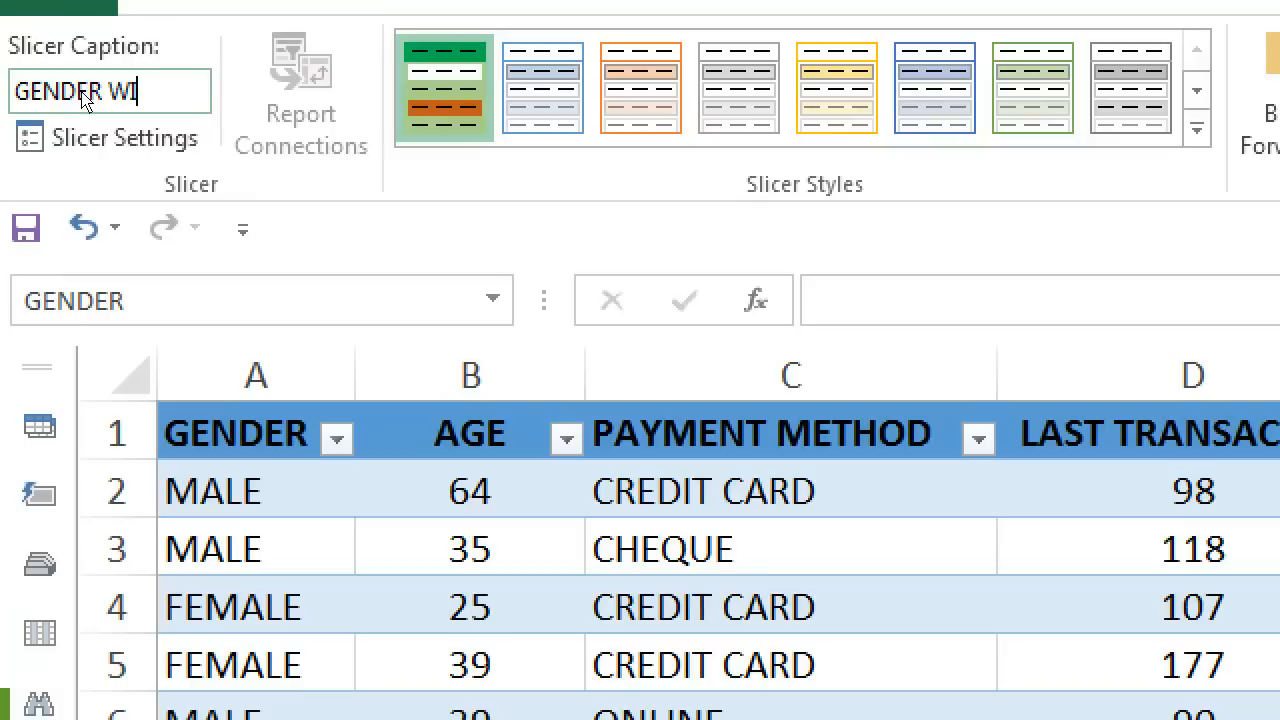
type("SE REPOT")
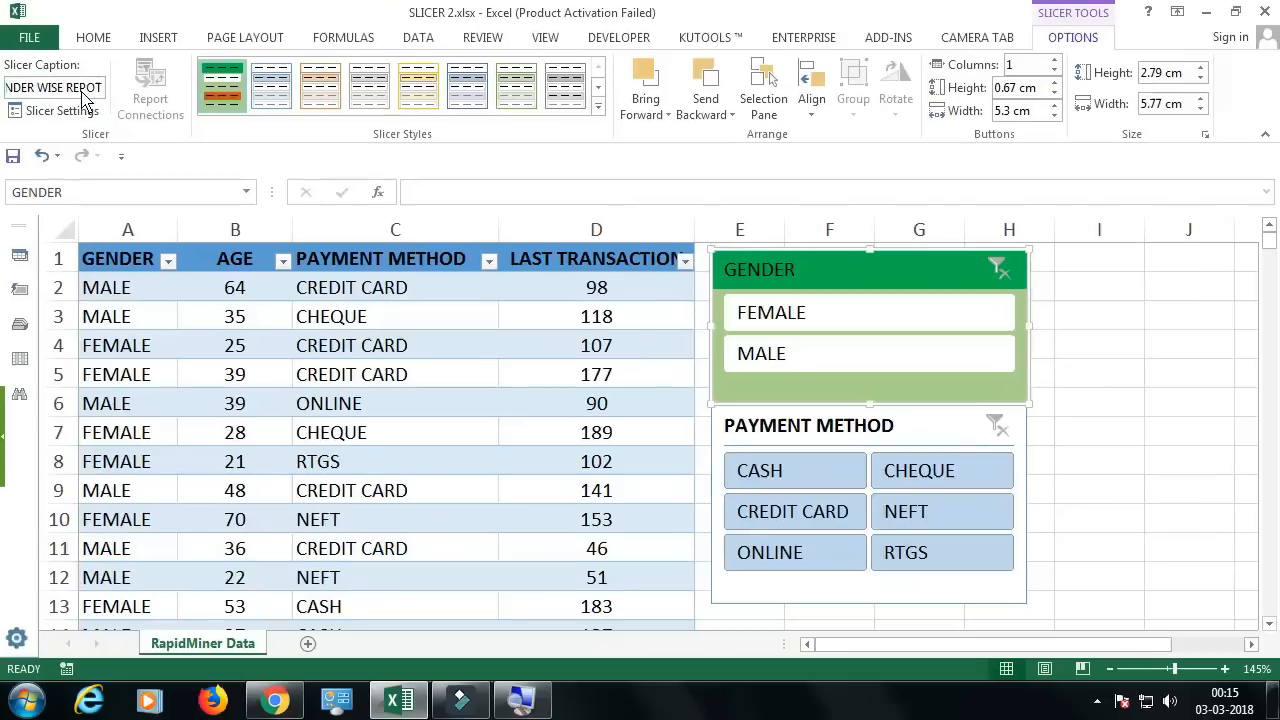
key("BackSpace")
type("RT")
key("Return")
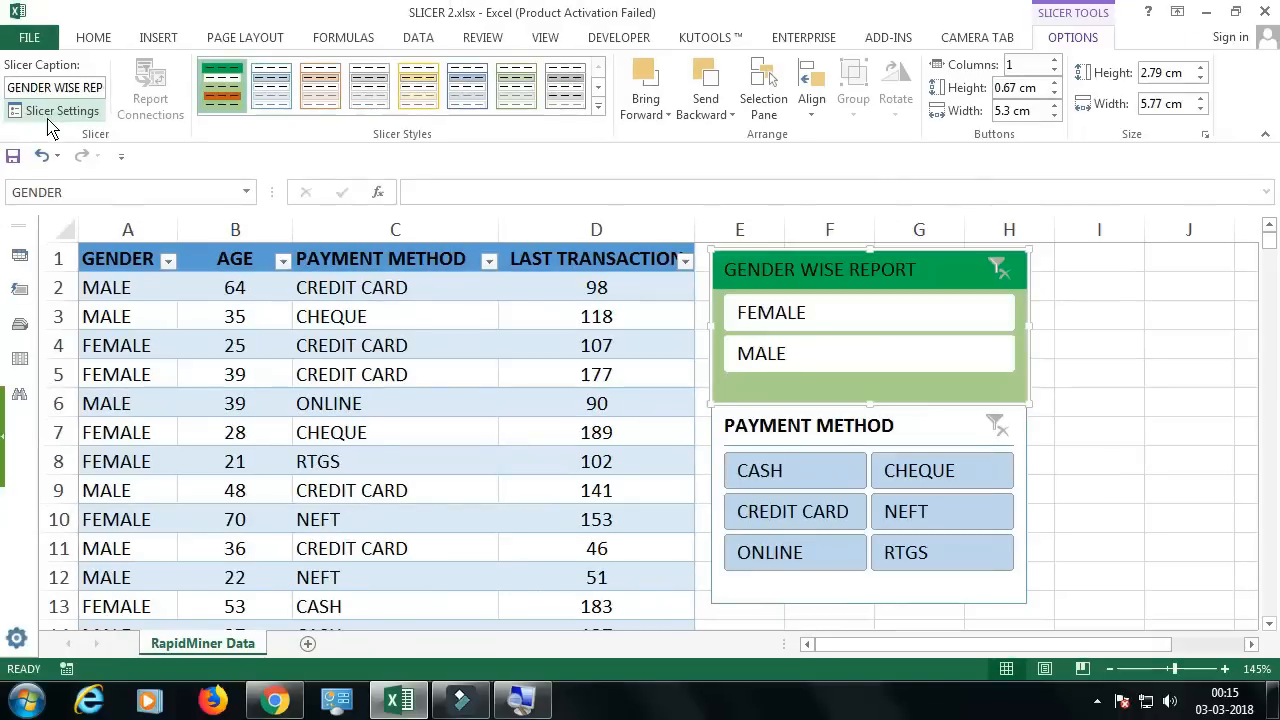
Step: Sort the GENDER slicer's items in descending order (Z to A) in its slicer settings
left_click(55, 111)
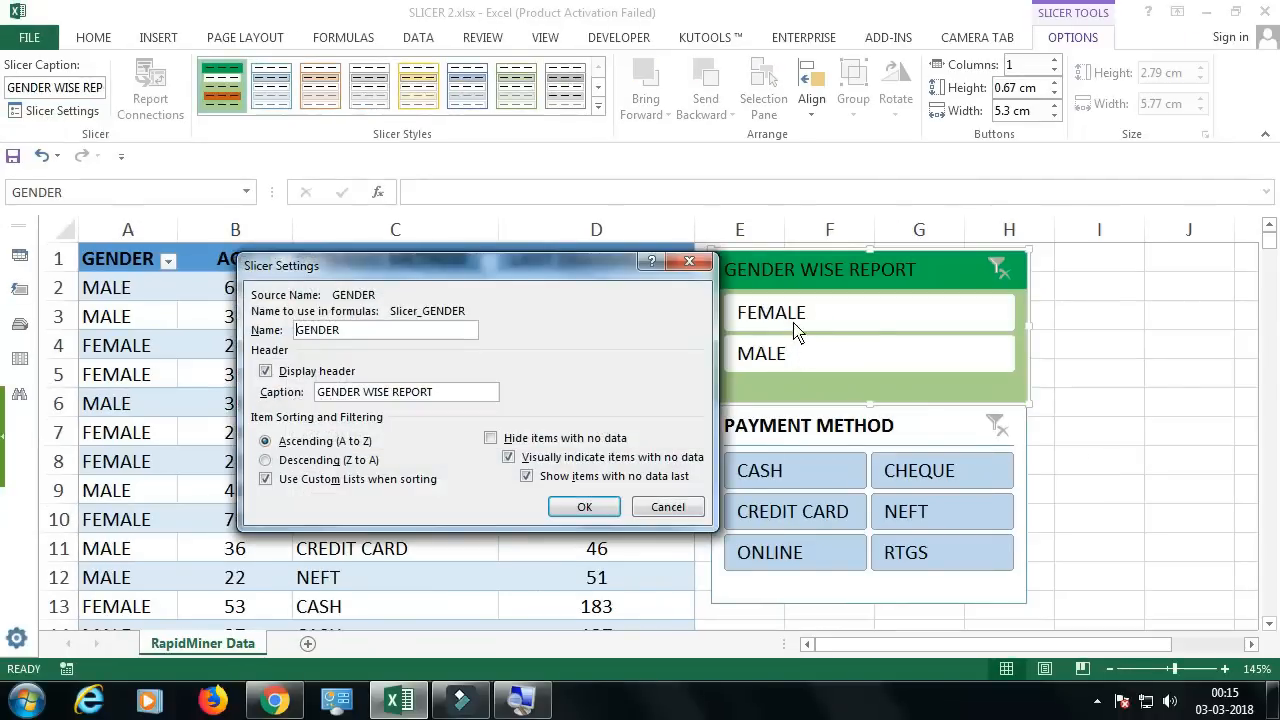
left_click(291, 464)
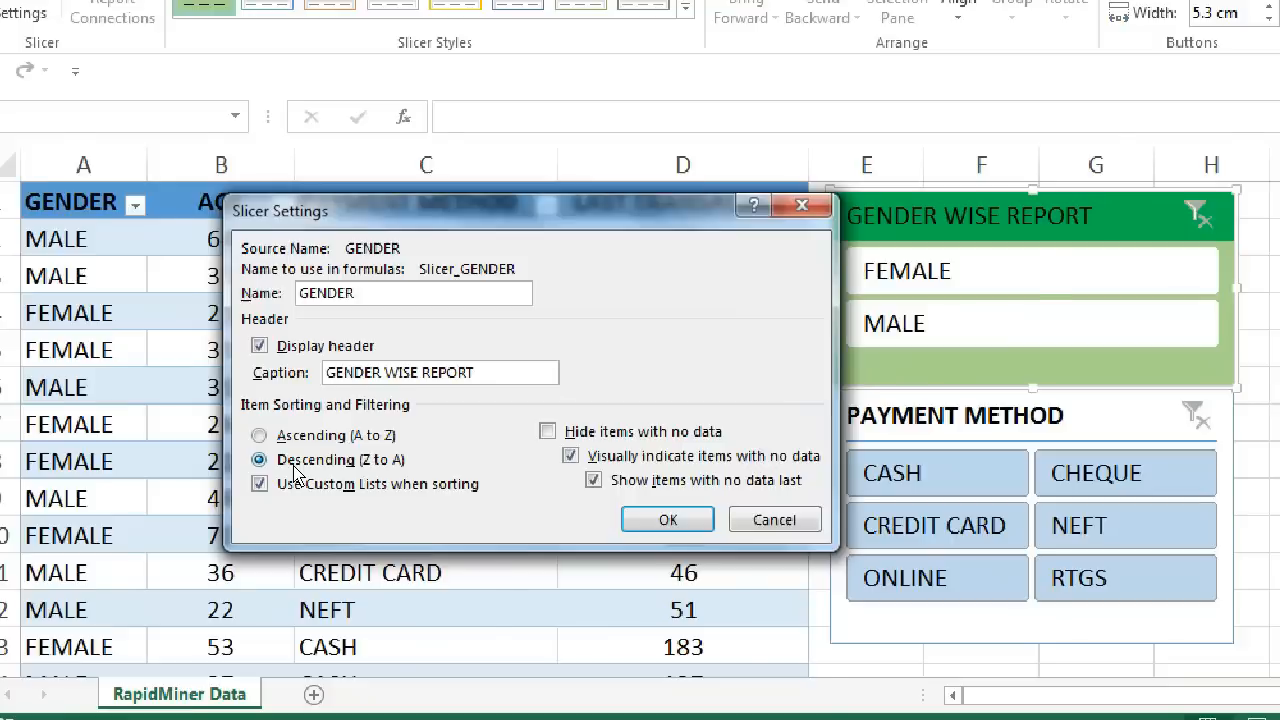
left_click(667, 519)
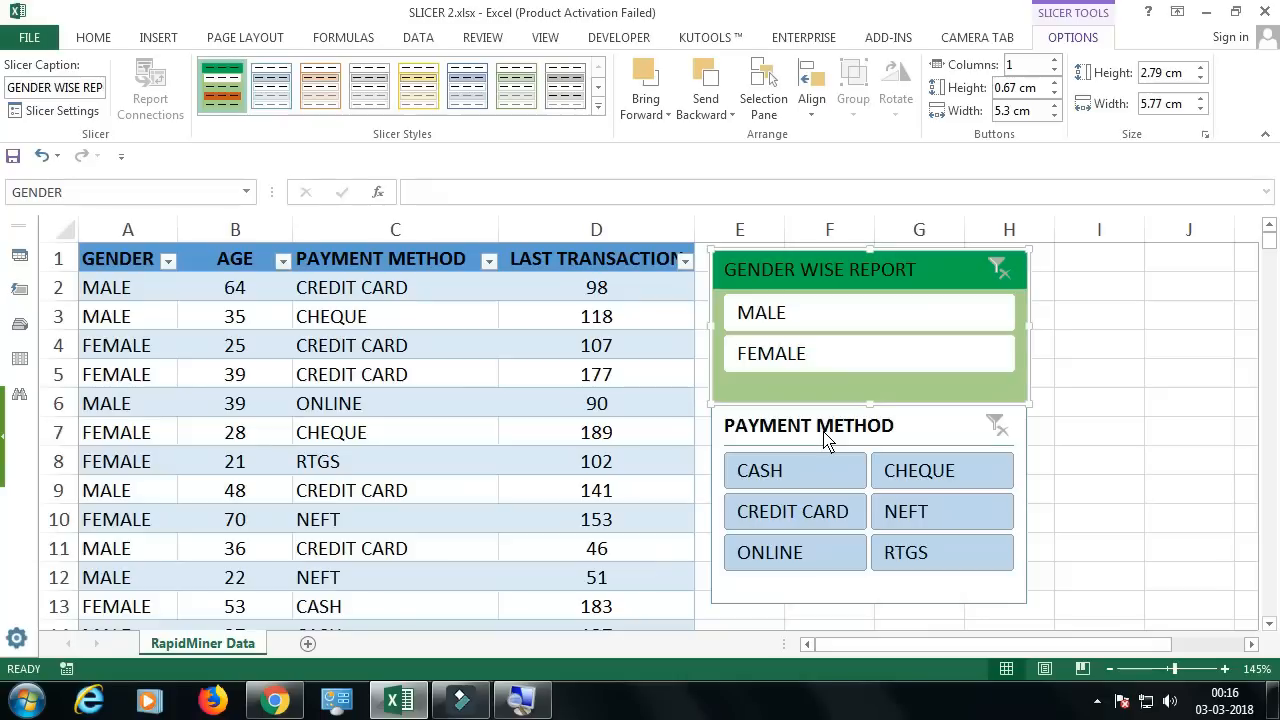
left_click(488, 260)
left_click(488, 260)
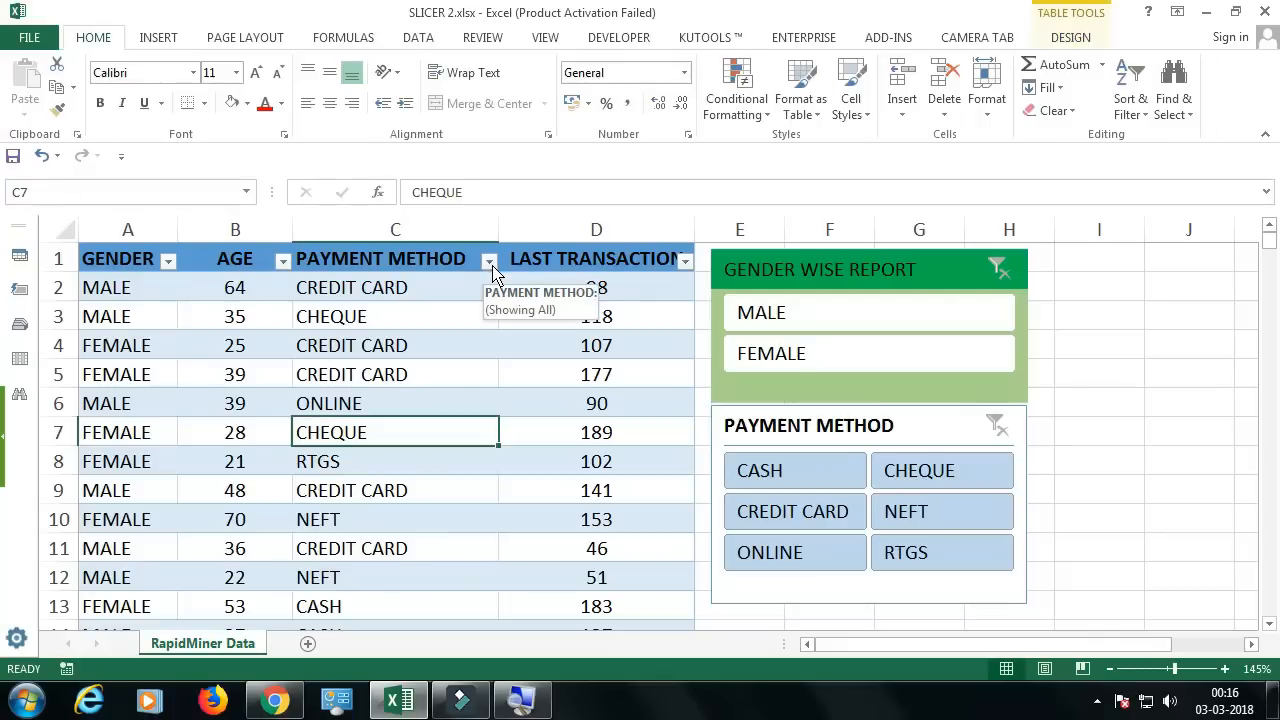
left_click(780, 275)
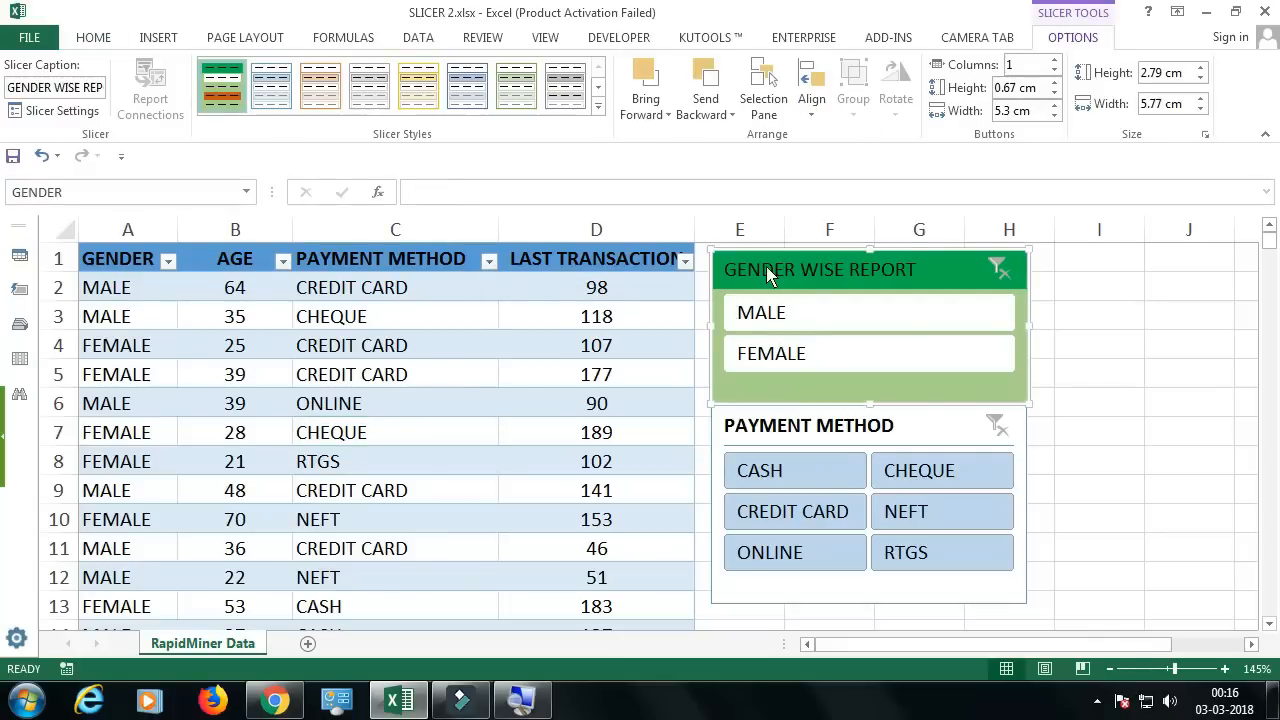